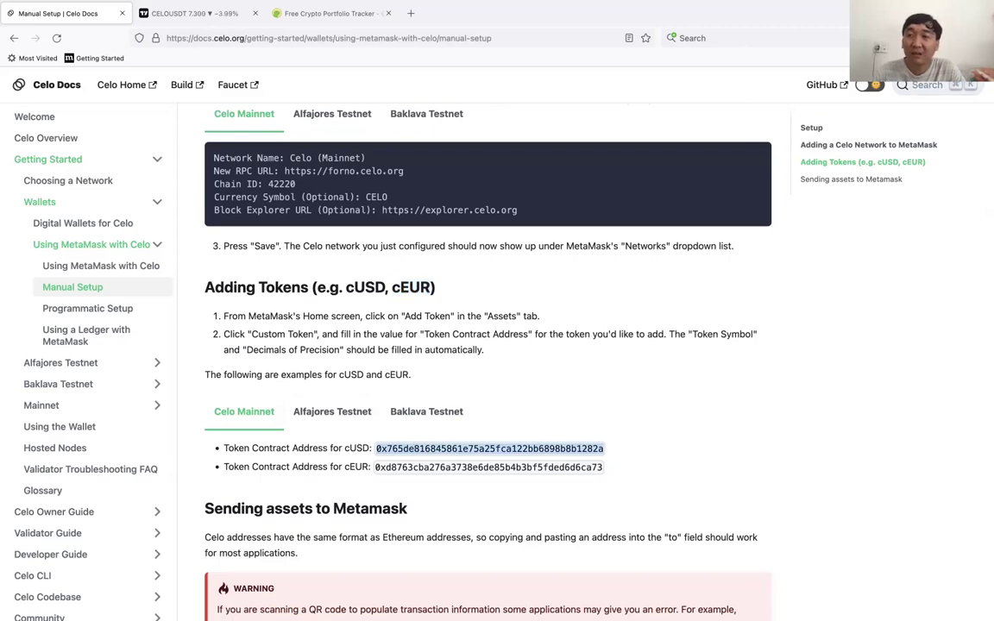
- Add cUSD as a custom token in the MetaMask wallet, using its copied Celo Mainnet contract address
{"action": "left_click", "coordinate": [949, 38]}
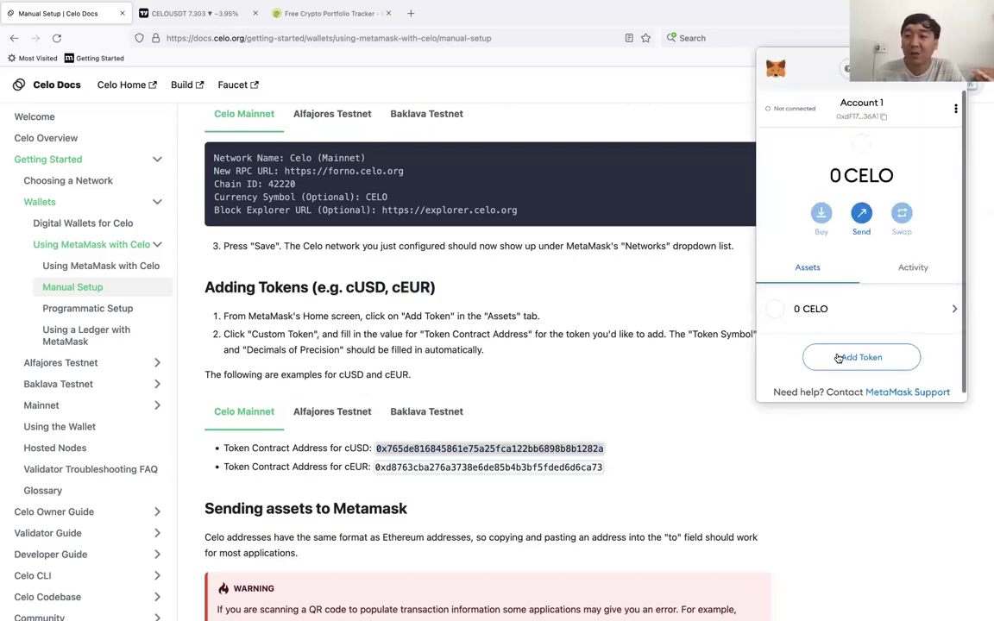
{"action": "left_click", "coordinate": [810, 356]}
{"action": "left_click", "coordinate": [811, 378]}
{"action": "scroll", "coordinate": [863, 352], "scroll_direction": "down", "scroll_amount": 1}
{"action": "left_click", "coordinate": [864, 352]}
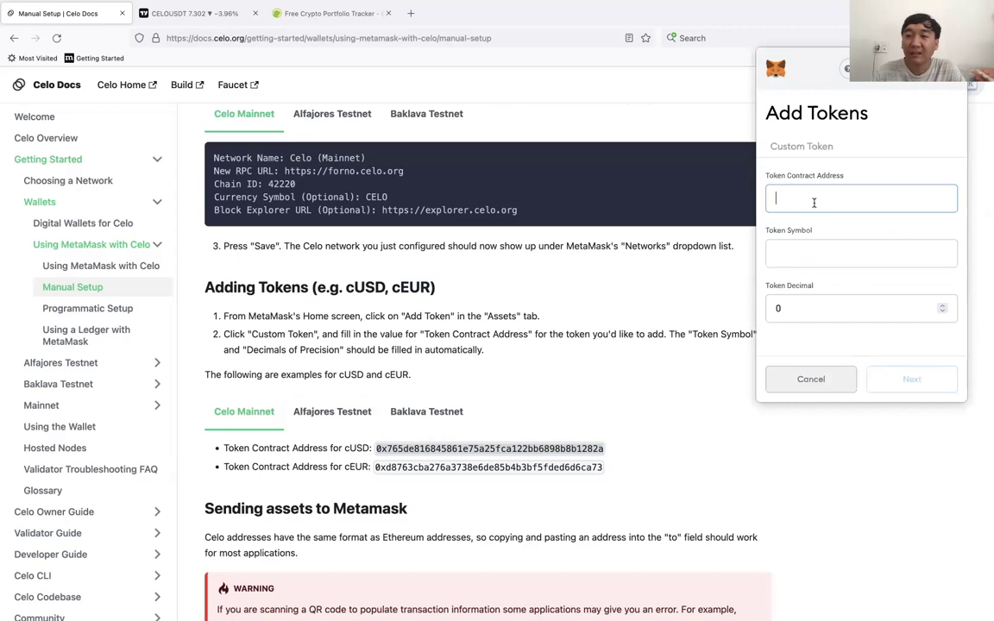
{"action": "key", "text": "ctrl+v"}
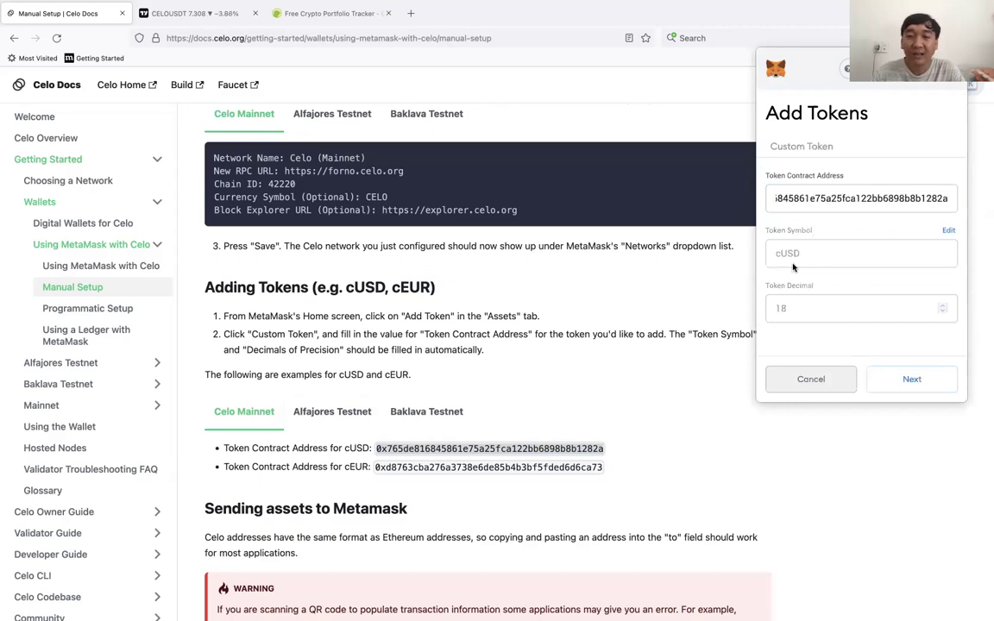
{"action": "left_click", "coordinate": [907, 381]}
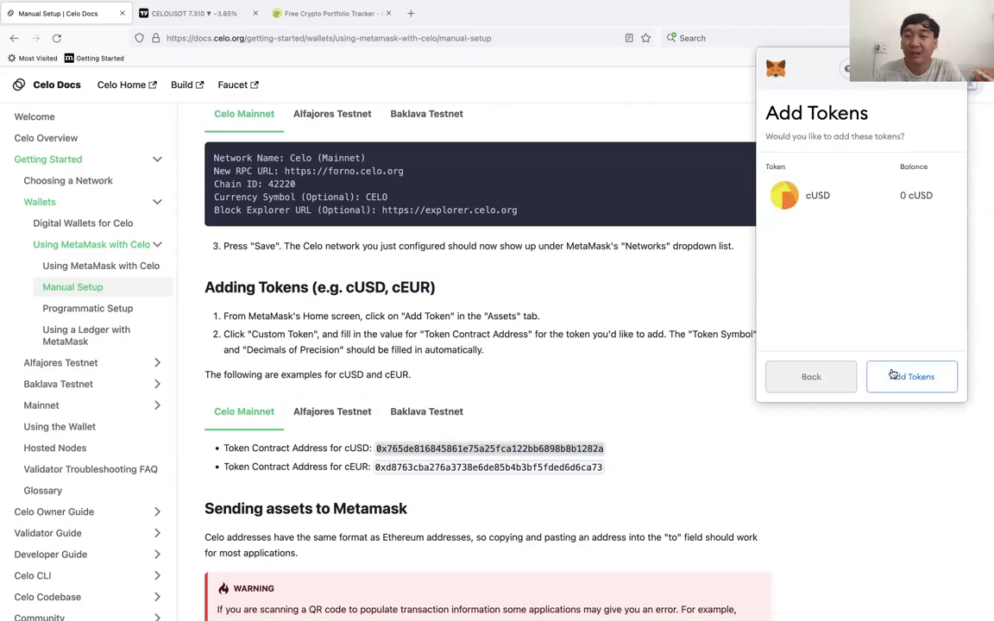
{"action": "left_click", "coordinate": [904, 378]}
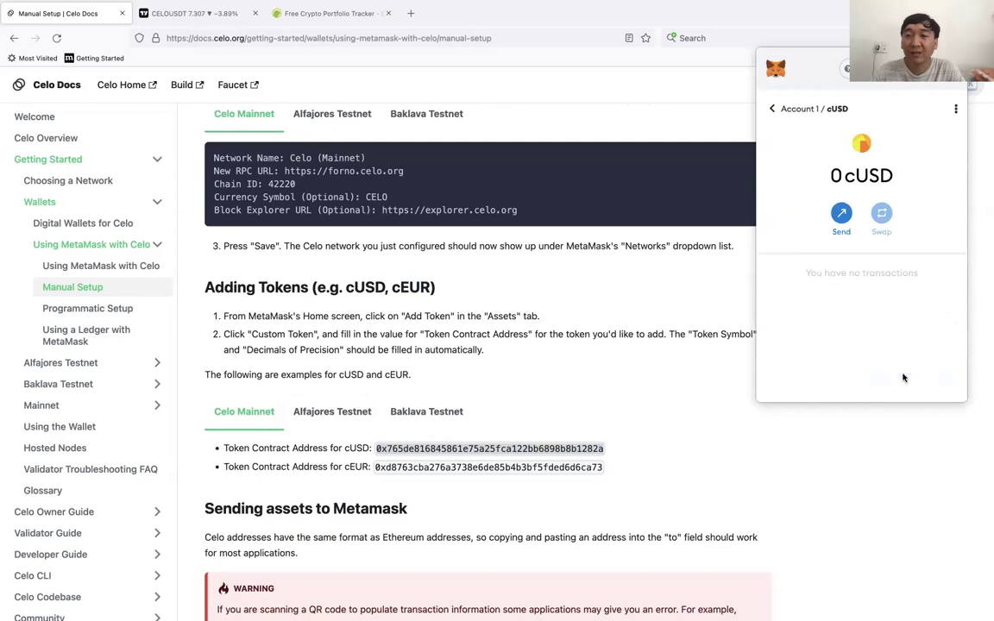
{"action": "left_click", "coordinate": [538, 319]}
- Switch to CoinGecko, search for "ube" and open the Ubeswap (UBE) coin page
{"action": "left_click", "coordinate": [328, 13]}
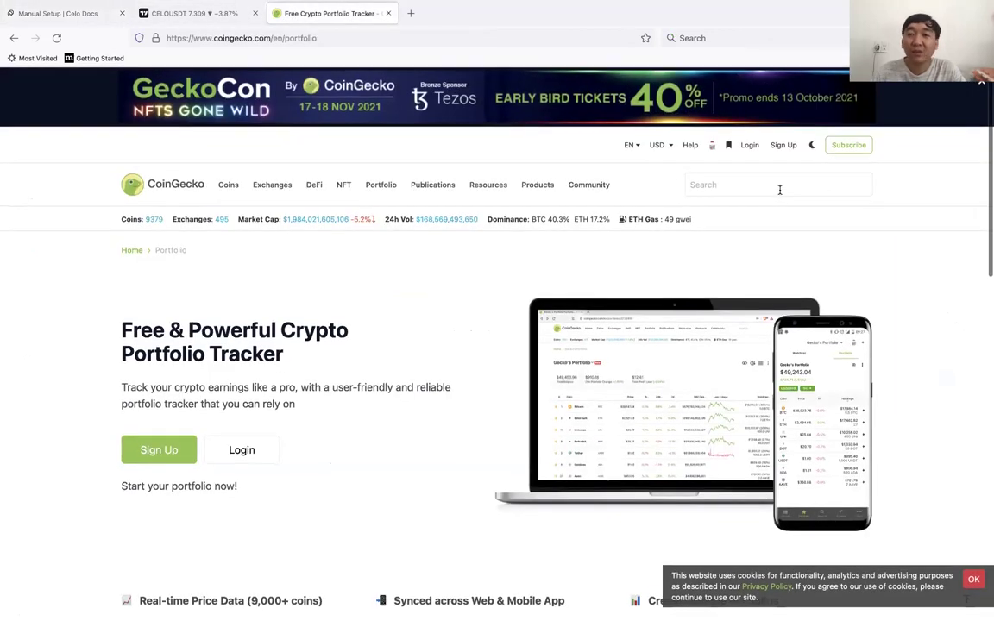
{"action": "left_click", "coordinate": [779, 189]}
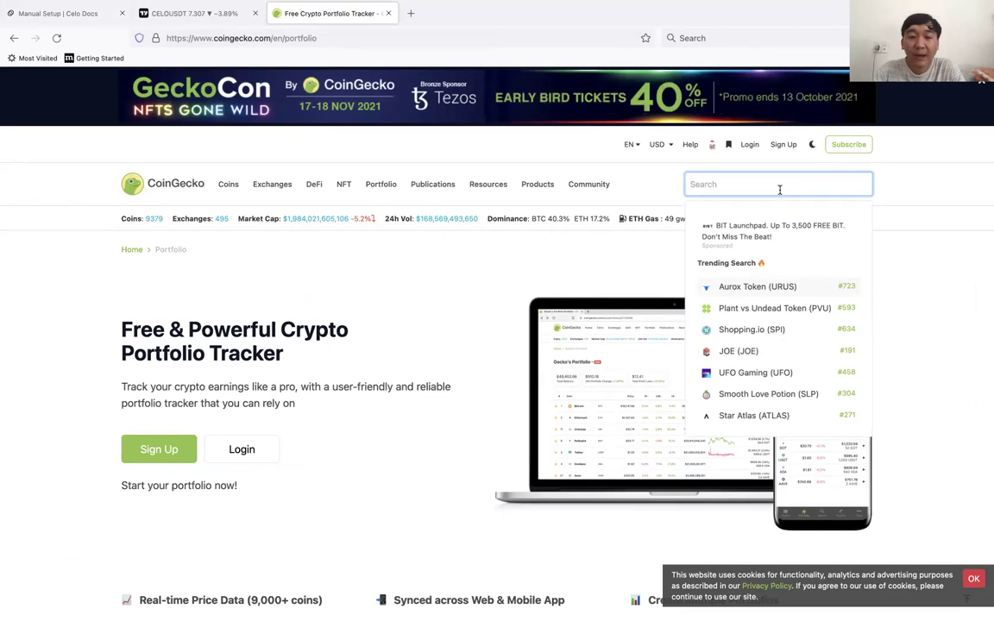
{"action": "type", "text": "ube"}
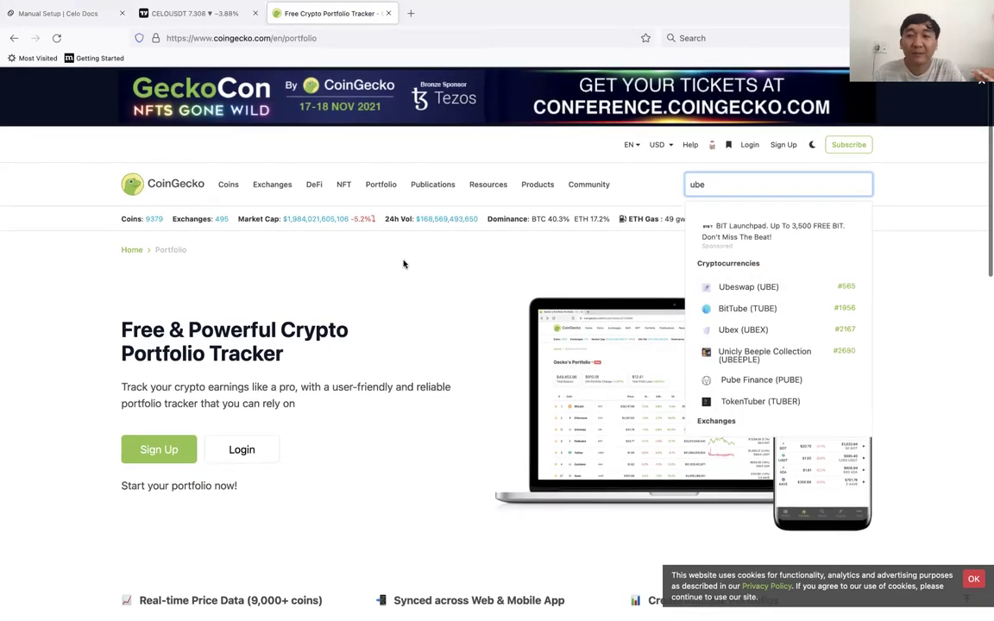
{"action": "left_click", "coordinate": [750, 288]}
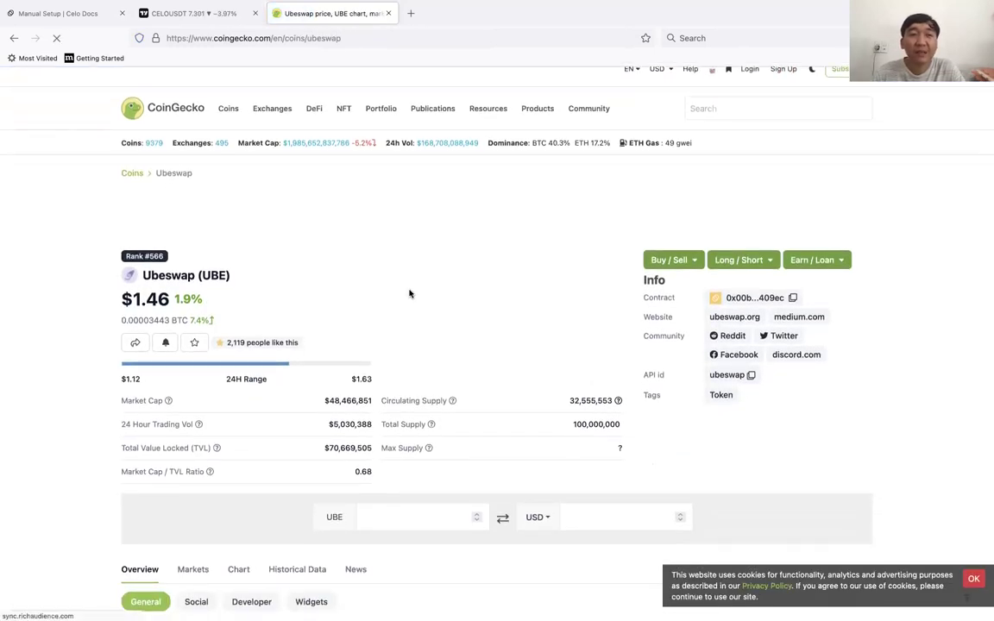
- Open the ubeswap.org website from the coin's info, launch the exchange app and close the landing page
{"action": "scroll", "coordinate": [409, 294], "scroll_direction": "down", "scroll_amount": 1}
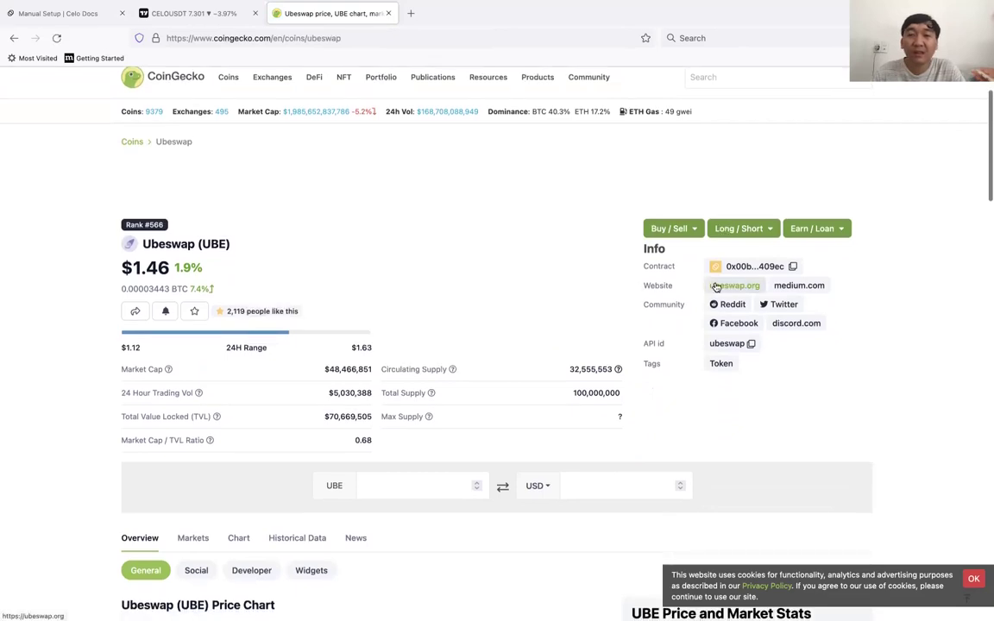
{"action": "left_click", "coordinate": [715, 287]}
{"action": "left_click", "coordinate": [350, 13]}
{"action": "left_click", "coordinate": [438, 14]}
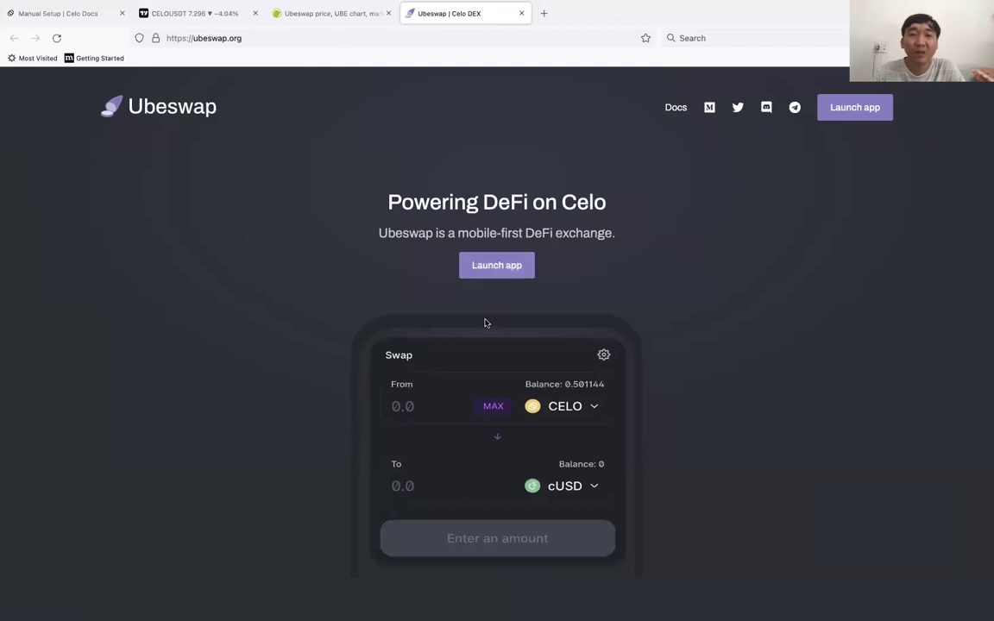
{"action": "left_click", "coordinate": [490, 273]}
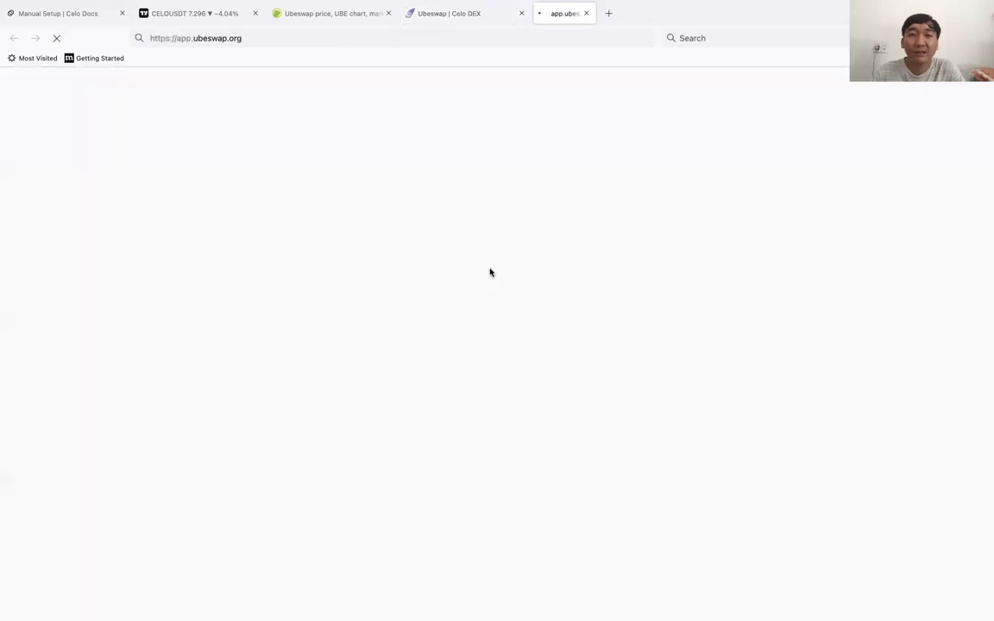
{"action": "left_click", "coordinate": [521, 13]}
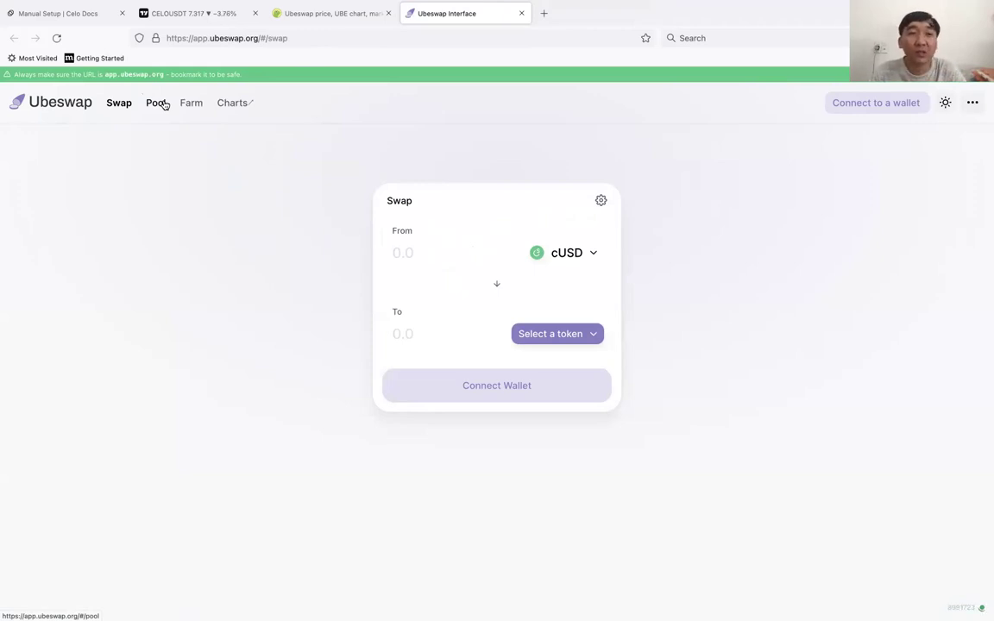
- Open the Ubeswap analytics charts and display the Top Tokens list
{"action": "left_click", "coordinate": [229, 105]}
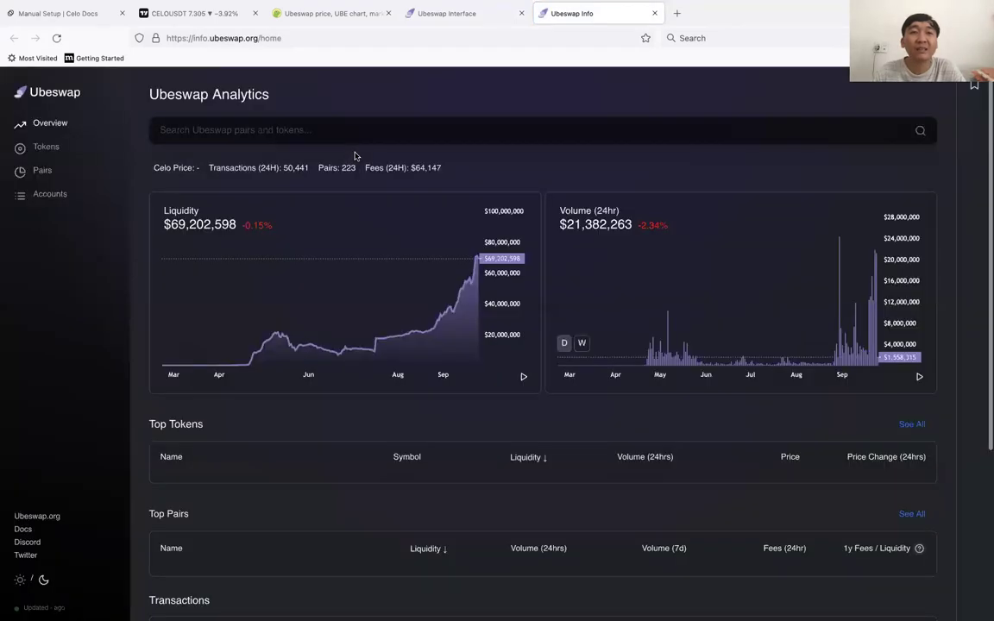
{"action": "left_click", "coordinate": [470, 15]}
{"action": "left_click", "coordinate": [559, 15]}
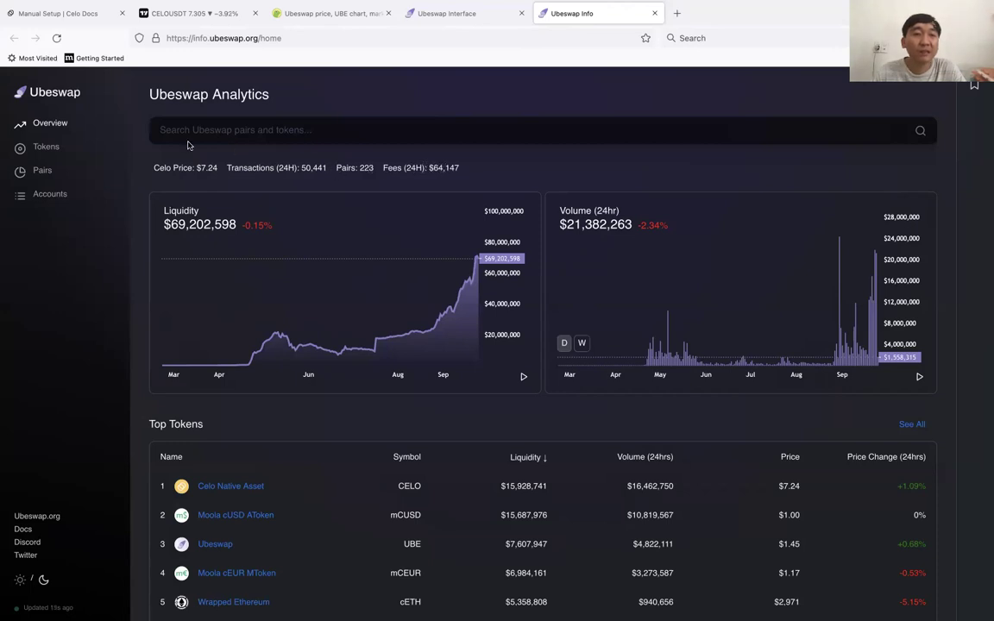
{"action": "left_click", "coordinate": [45, 146]}
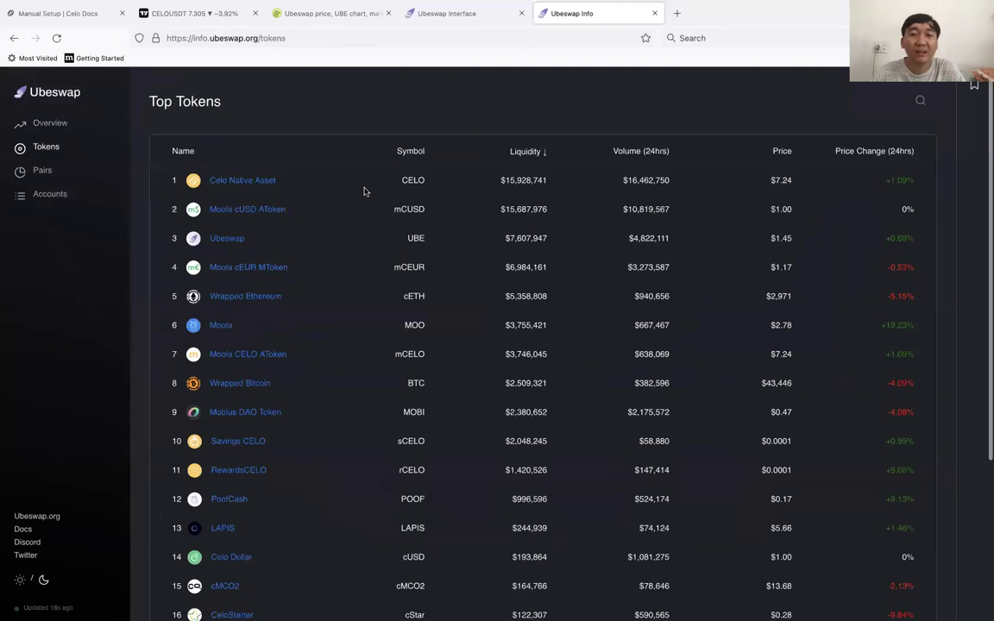
- Browse the whole Top Tokens list to see which tokens trade on Ubeswap
{"action": "scroll", "coordinate": [271, 239], "scroll_direction": "down", "scroll_amount": 1}
{"action": "scroll", "coordinate": [271, 239], "scroll_direction": "up", "scroll_amount": 1}
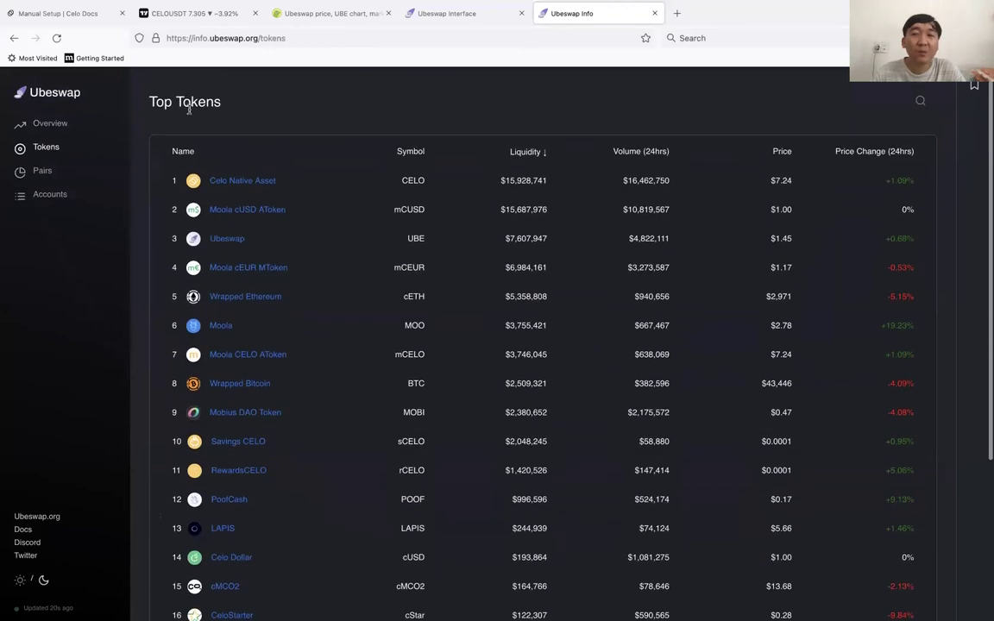
{"action": "scroll", "coordinate": [275, 300], "scroll_direction": "down", "scroll_amount": 4}
{"action": "scroll", "coordinate": [275, 299], "scroll_direction": "up", "scroll_amount": 4}
{"action": "scroll", "coordinate": [276, 299], "scroll_direction": "down", "scroll_amount": 3}
{"action": "scroll", "coordinate": [275, 297], "scroll_direction": "up", "scroll_amount": 3}
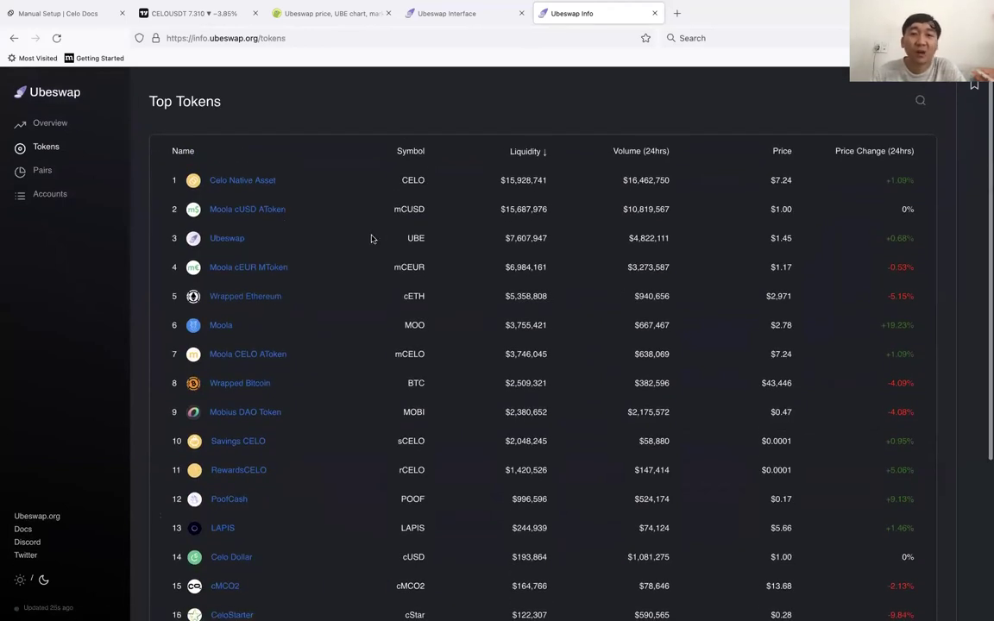
{"action": "scroll", "coordinate": [608, 424], "scroll_direction": "down", "scroll_amount": 3}
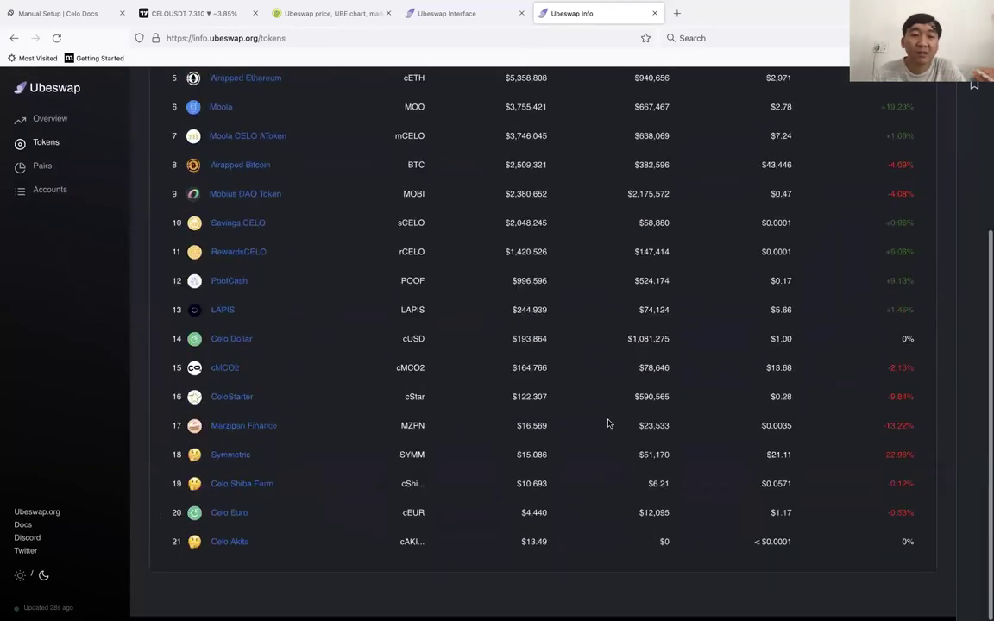
{"action": "scroll", "coordinate": [250, 259], "scroll_direction": "up", "scroll_amount": 3}
{"action": "scroll", "coordinate": [388, 224], "scroll_direction": "down", "scroll_amount": 2}
{"action": "scroll", "coordinate": [406, 293], "scroll_direction": "down", "scroll_amount": 2}
{"action": "scroll", "coordinate": [592, 530], "scroll_direction": "up", "scroll_amount": 1}
{"action": "scroll", "coordinate": [587, 569], "scroll_direction": "down", "scroll_amount": 1}
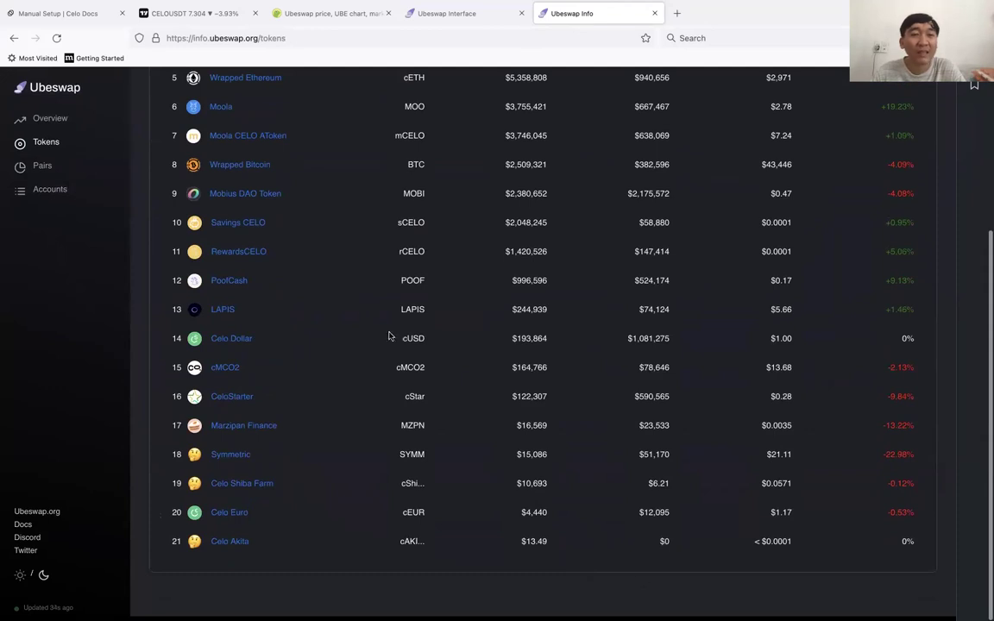
{"action": "scroll", "coordinate": [352, 307], "scroll_direction": "up", "scroll_amount": 2}
{"action": "scroll", "coordinate": [352, 309], "scroll_direction": "up", "scroll_amount": 2}
{"action": "scroll", "coordinate": [346, 294], "scroll_direction": "down", "scroll_amount": 1}
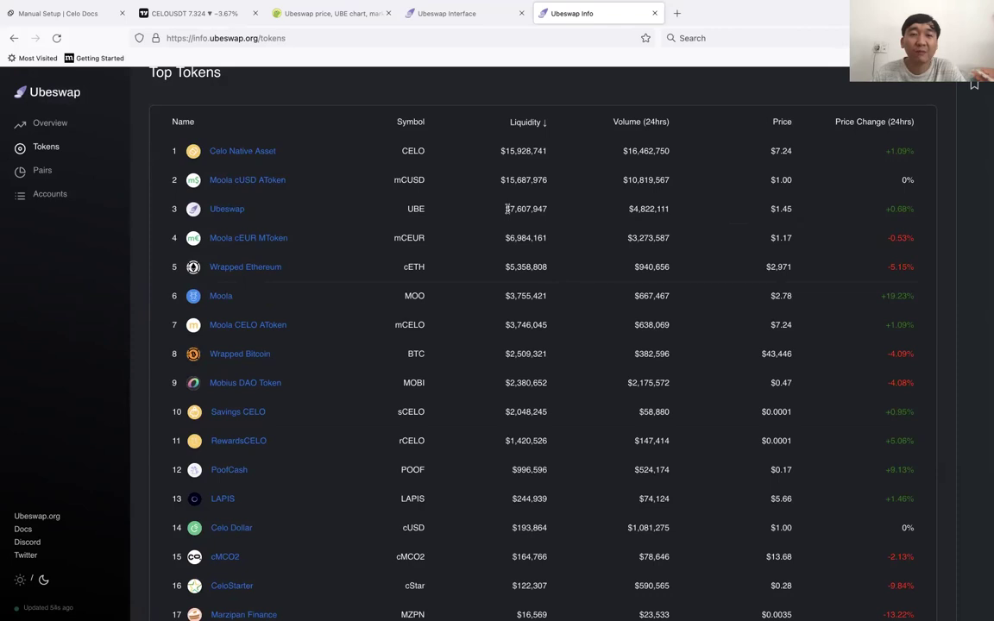
- Compare liquidity and 24-hour volume across the Top Tokens, highlighting the volume figure for Moola (MOO)
{"action": "scroll", "coordinate": [507, 208], "scroll_direction": "down", "scroll_amount": 1}
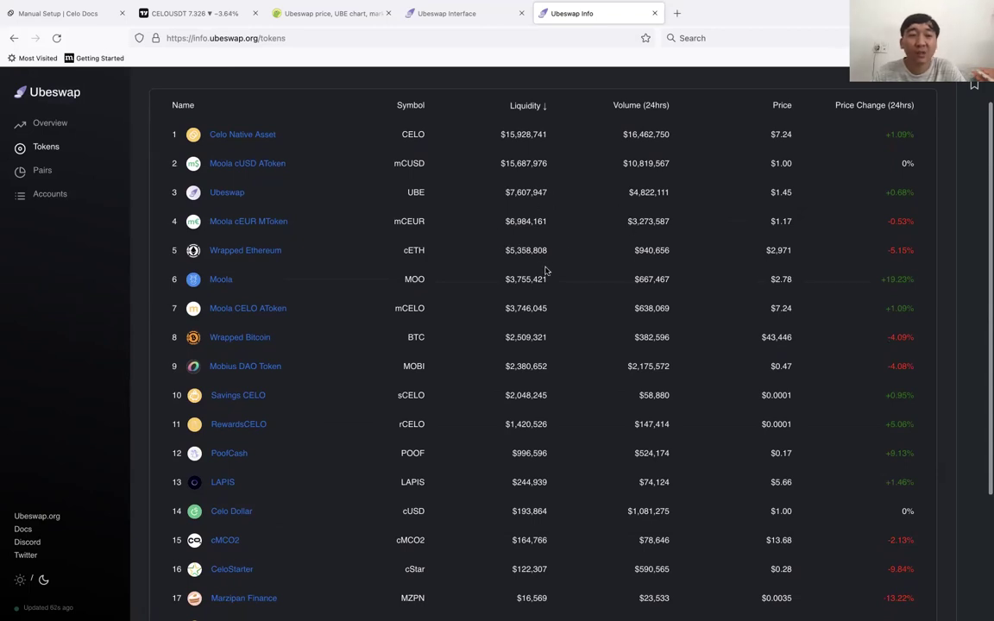
{"action": "scroll", "coordinate": [546, 271], "scroll_direction": "down", "scroll_amount": 1}
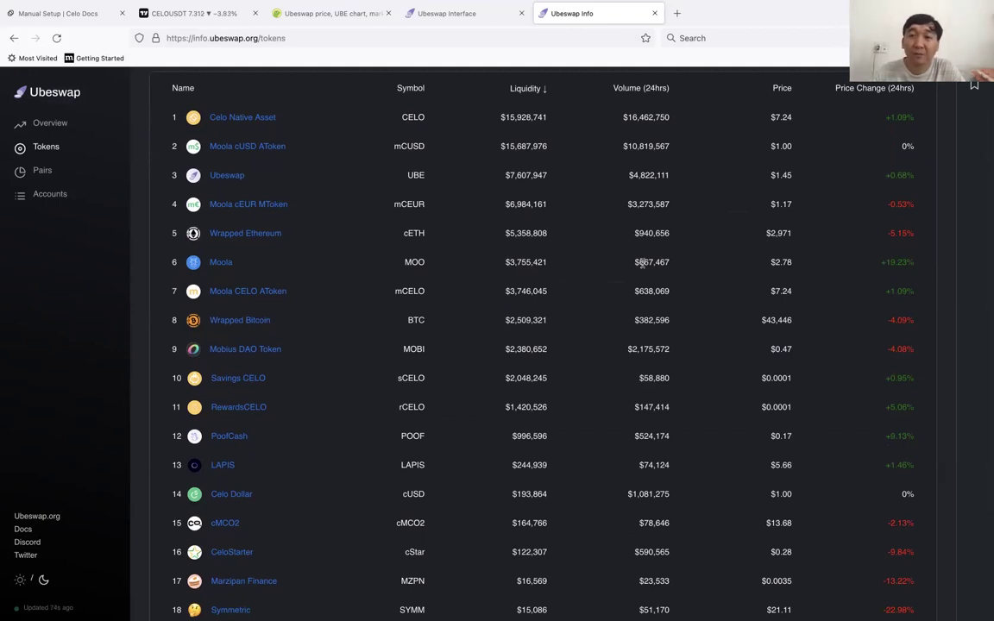
{"action": "left_click_drag", "start_coordinate": [634, 261], "coordinate": [670, 262]}
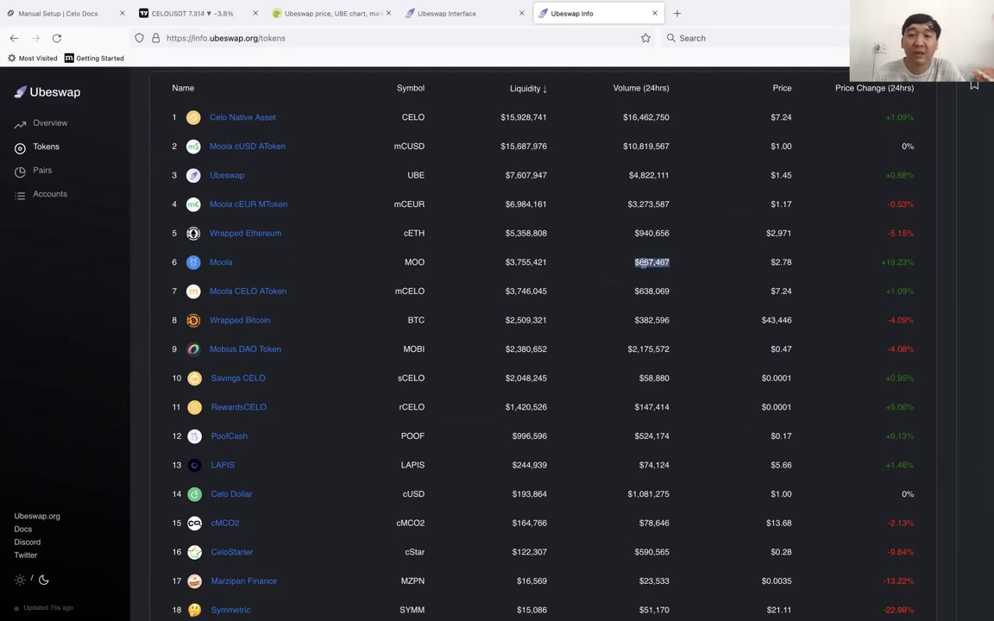
{"action": "left_click", "coordinate": [524, 259]}
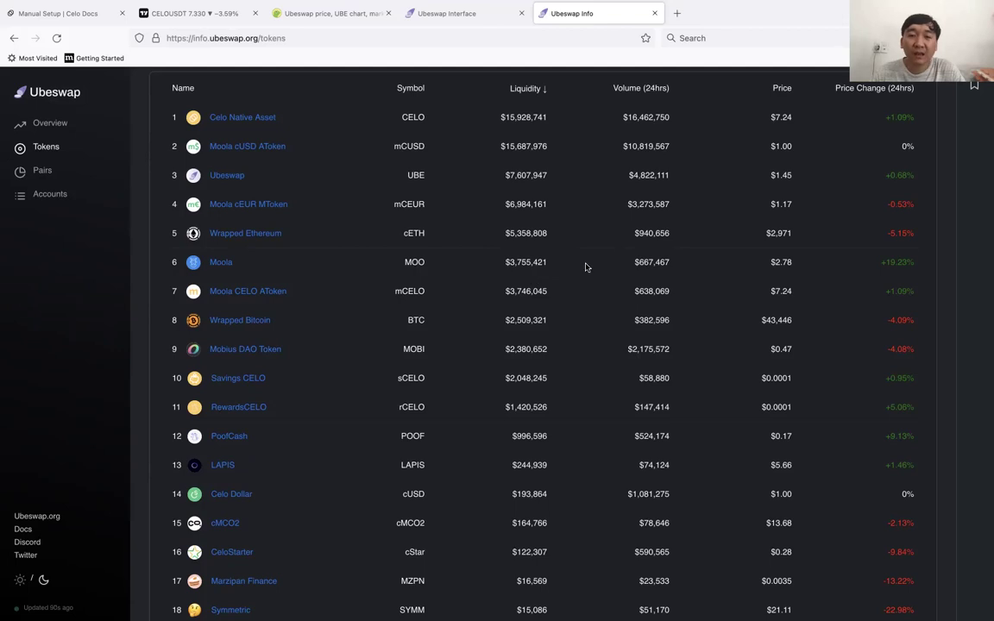
{"action": "scroll", "coordinate": [585, 268], "scroll_direction": "down", "scroll_amount": 1}
{"action": "scroll", "coordinate": [528, 321], "scroll_direction": "down", "scroll_amount": 1}
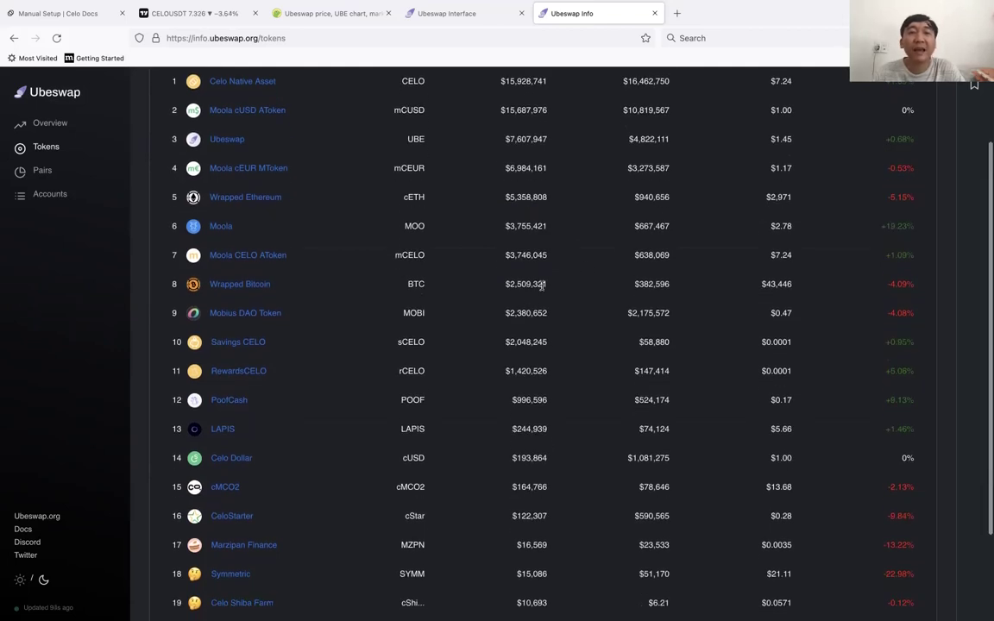
{"action": "scroll", "coordinate": [544, 287], "scroll_direction": "down", "scroll_amount": 1}
{"action": "scroll", "coordinate": [544, 287], "scroll_direction": "up", "scroll_amount": 5}
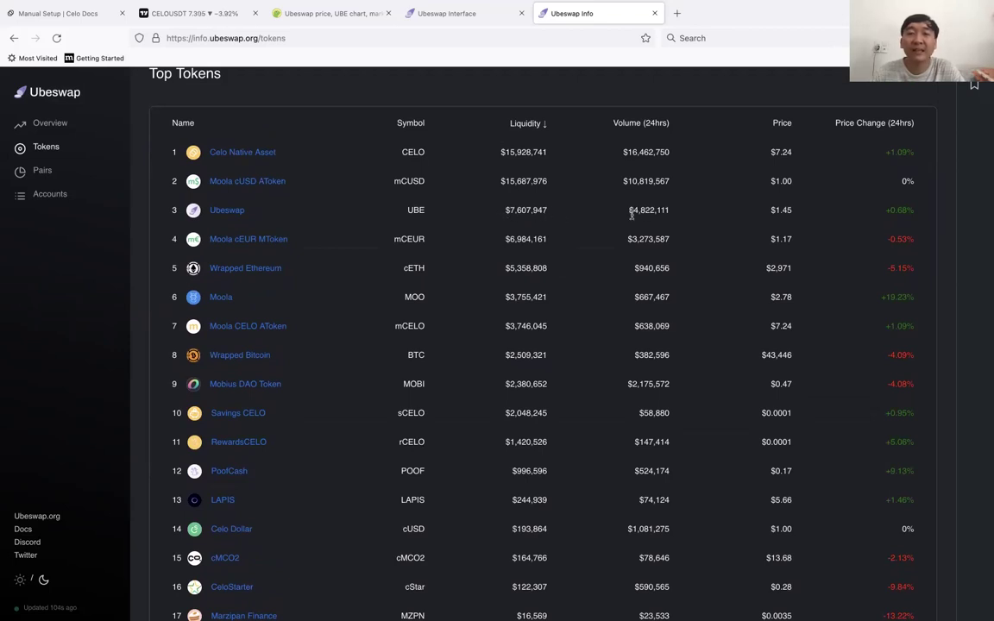
{"action": "scroll", "coordinate": [455, 400], "scroll_direction": "down", "scroll_amount": 5}
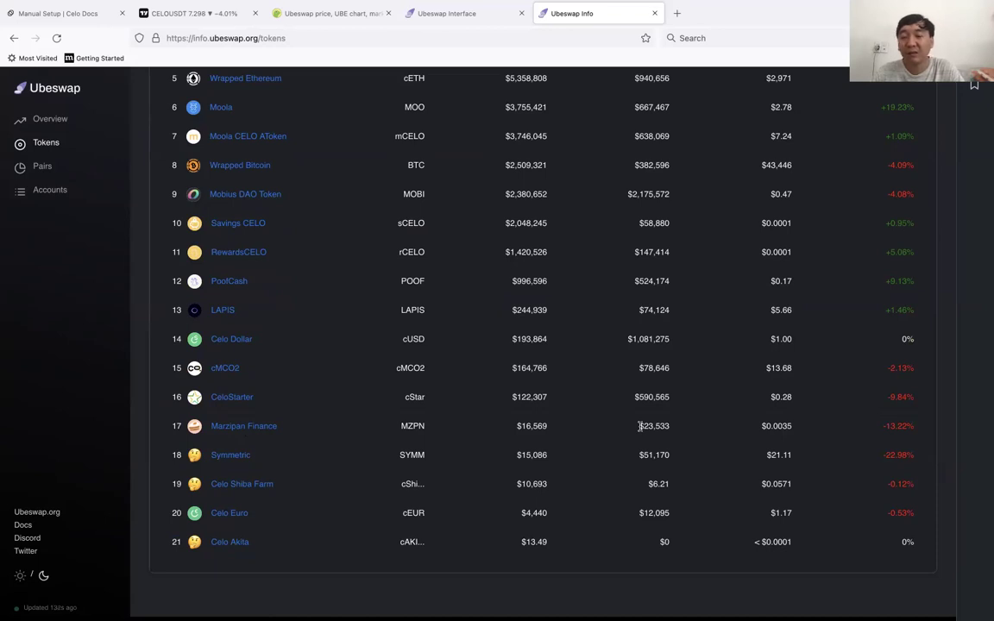
- Look at the Ubeswap swap page and return to the analytics list to review the low-liquidity tokens against the top ones
{"action": "left_click", "coordinate": [463, 13]}
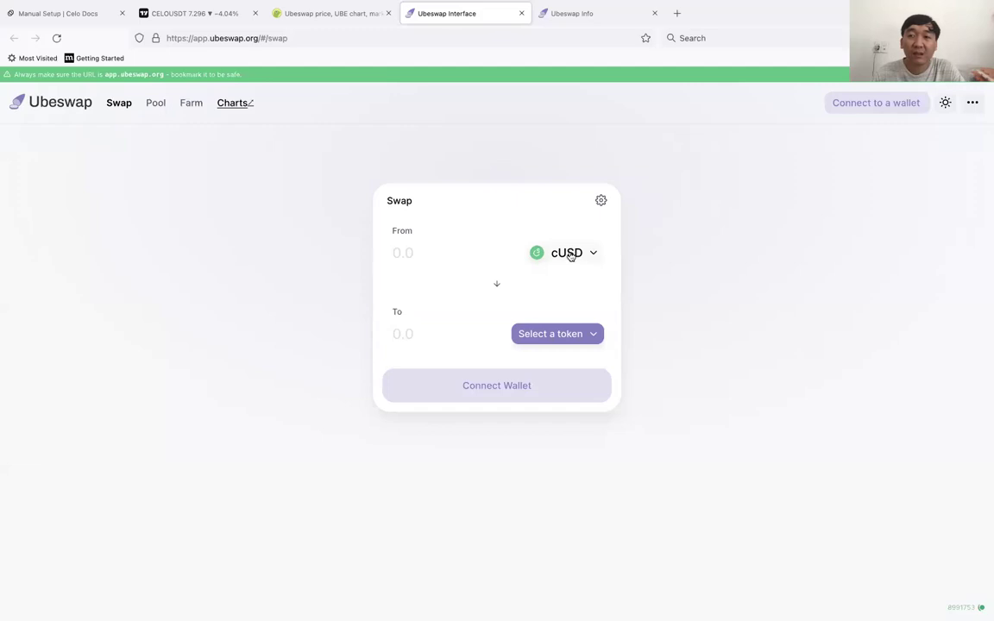
{"action": "left_click", "coordinate": [572, 13]}
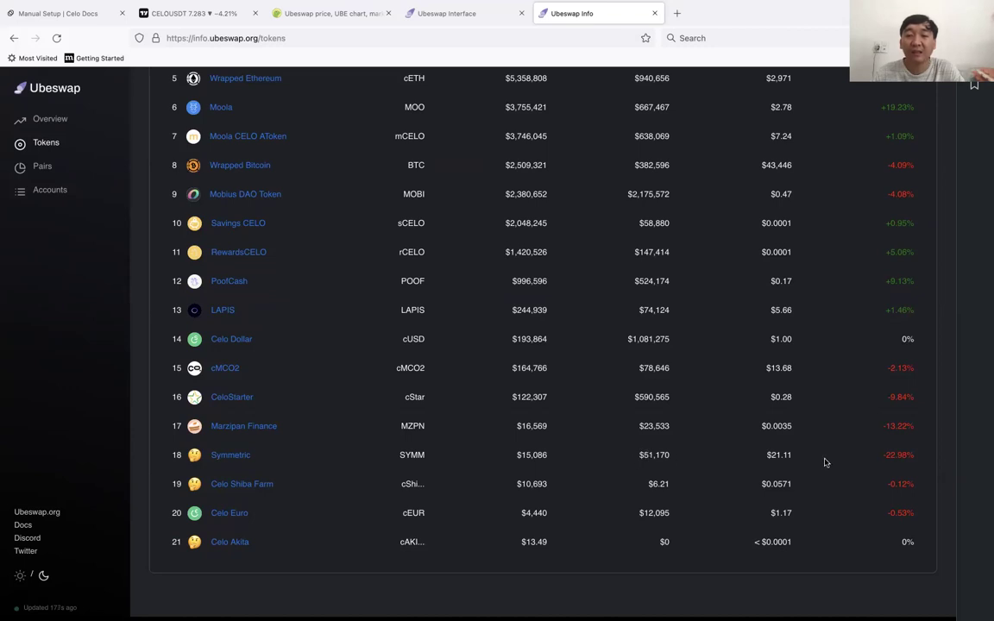
{"action": "scroll", "coordinate": [802, 458], "scroll_direction": "down", "scroll_amount": 1}
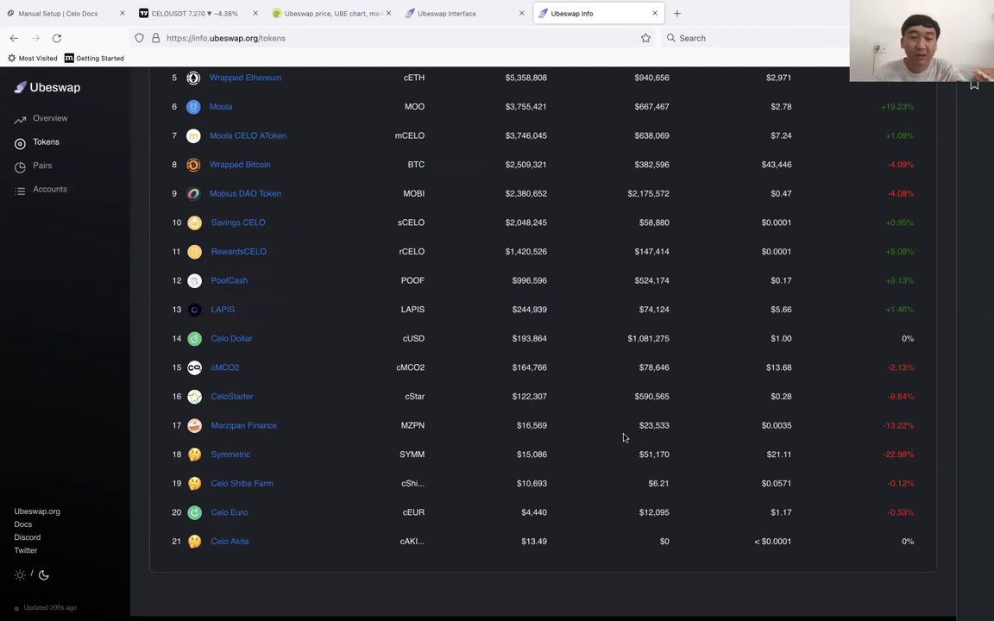
{"action": "scroll", "coordinate": [621, 436], "scroll_direction": "up", "scroll_amount": 3}
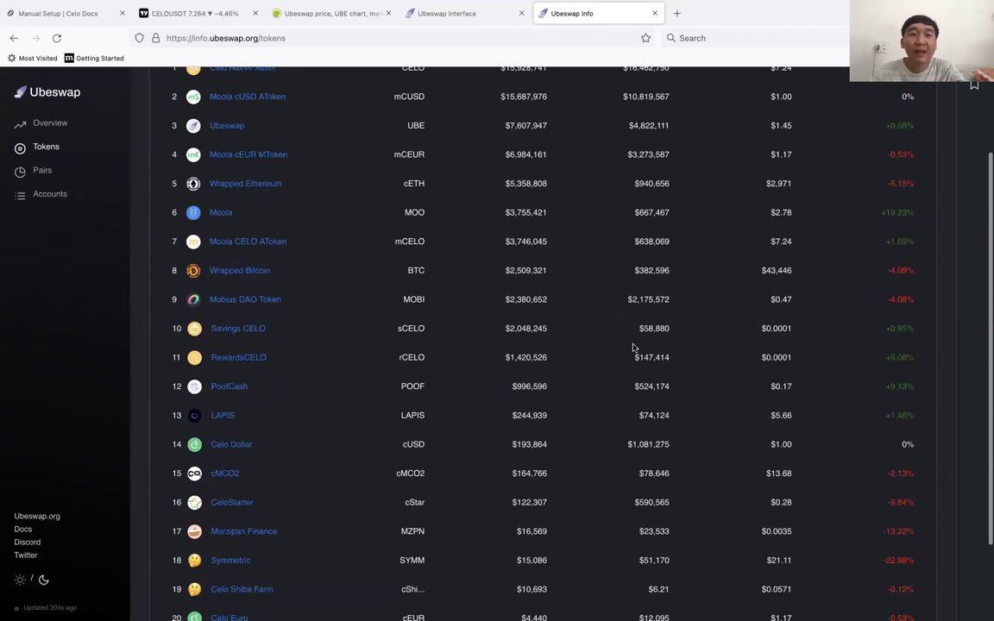
{"action": "scroll", "coordinate": [632, 345], "scroll_direction": "up", "scroll_amount": 2}
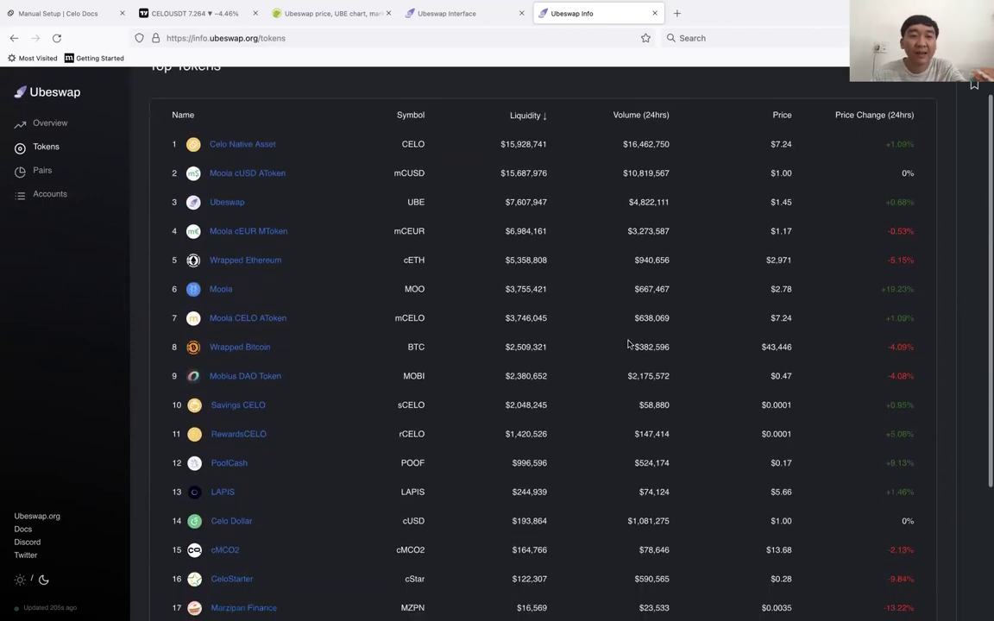
{"action": "scroll", "coordinate": [629, 344], "scroll_direction": "down", "scroll_amount": 1}
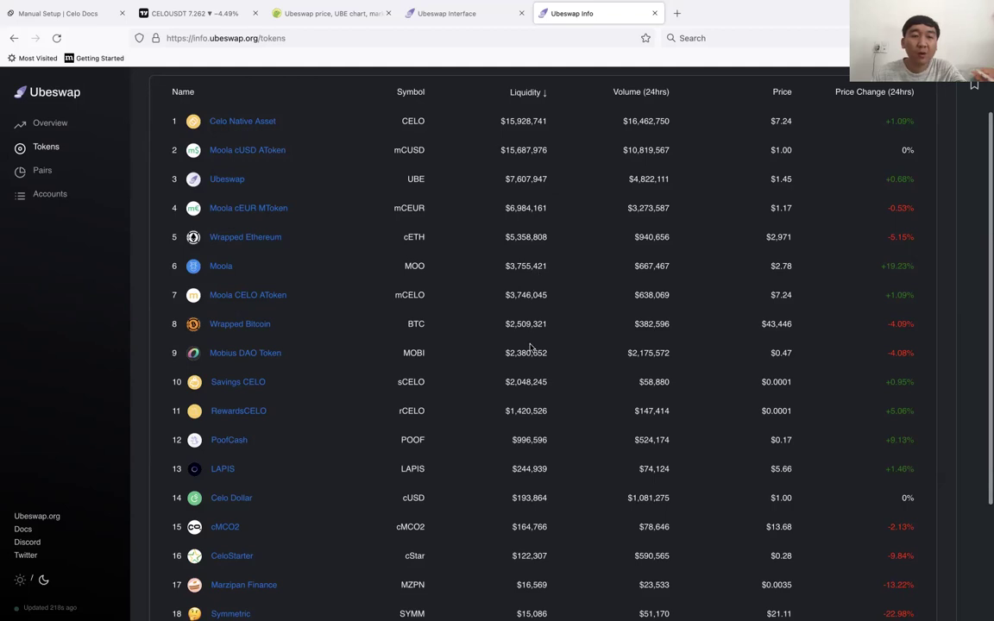
{"action": "scroll", "coordinate": [530, 346], "scroll_direction": "down", "scroll_amount": 1}
{"action": "scroll", "coordinate": [516, 522], "scroll_direction": "down", "scroll_amount": 1}
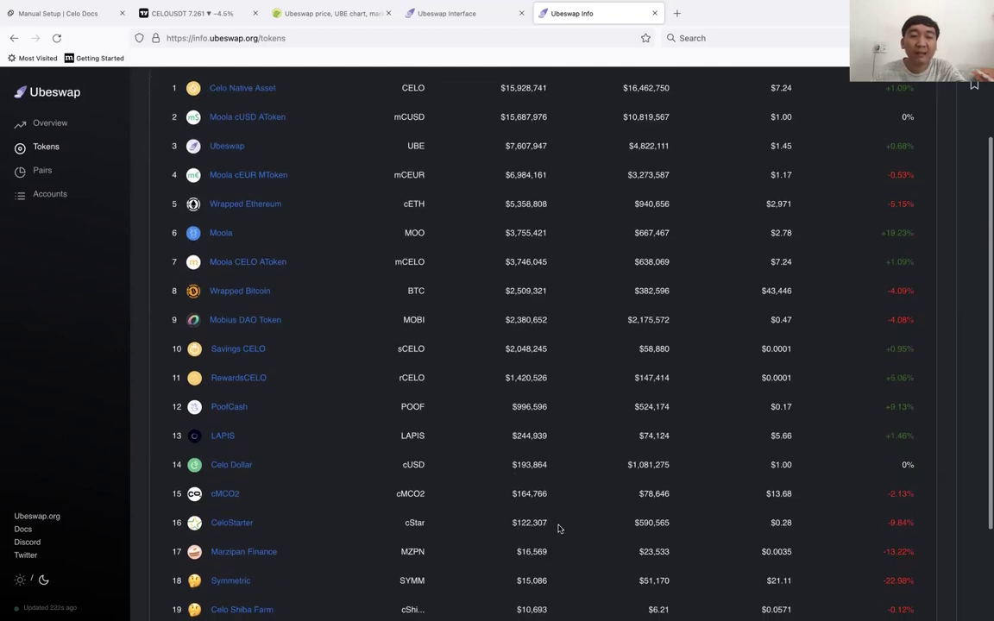
- Review the Top Tokens list again, comparing the liquidity of the lower-ranked tokens with the higher-ranked ones
{"action": "scroll", "coordinate": [556, 528], "scroll_direction": "down", "scroll_amount": 2}
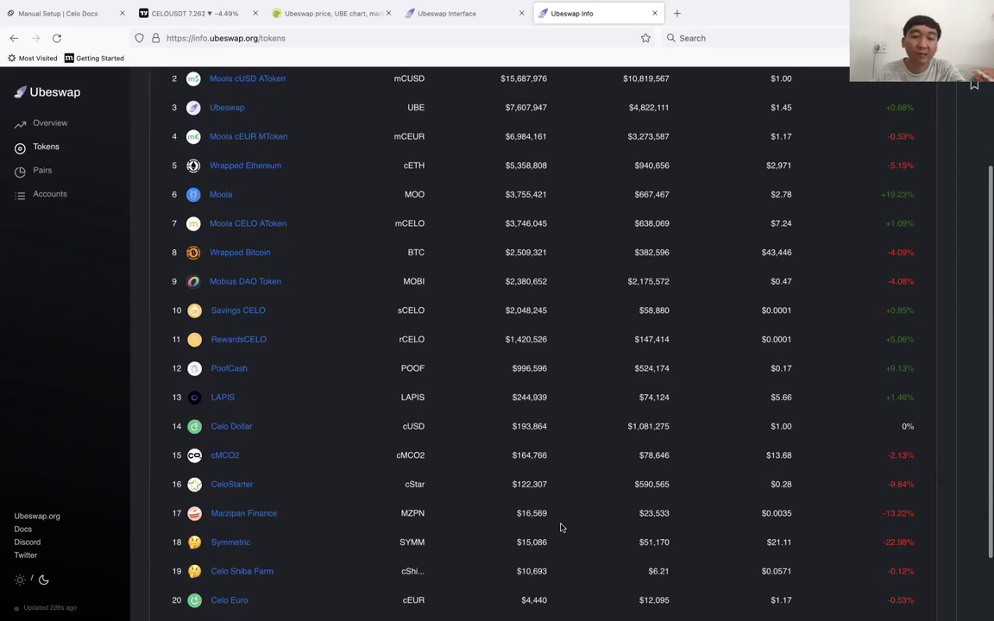
{"action": "scroll", "coordinate": [561, 526], "scroll_direction": "up", "scroll_amount": 1}
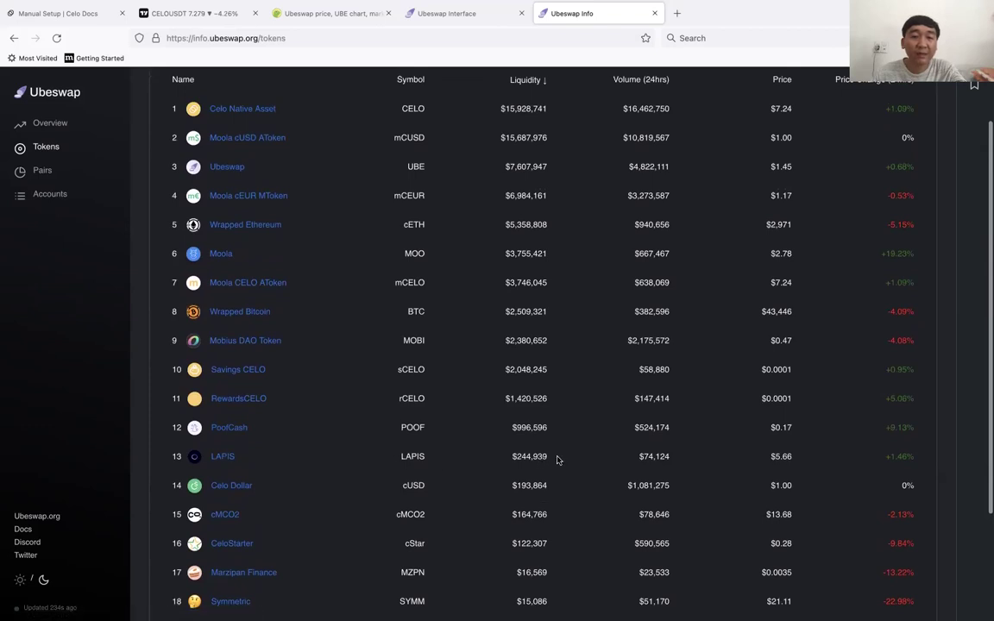
{"action": "scroll", "coordinate": [552, 448], "scroll_direction": "up", "scroll_amount": 1}
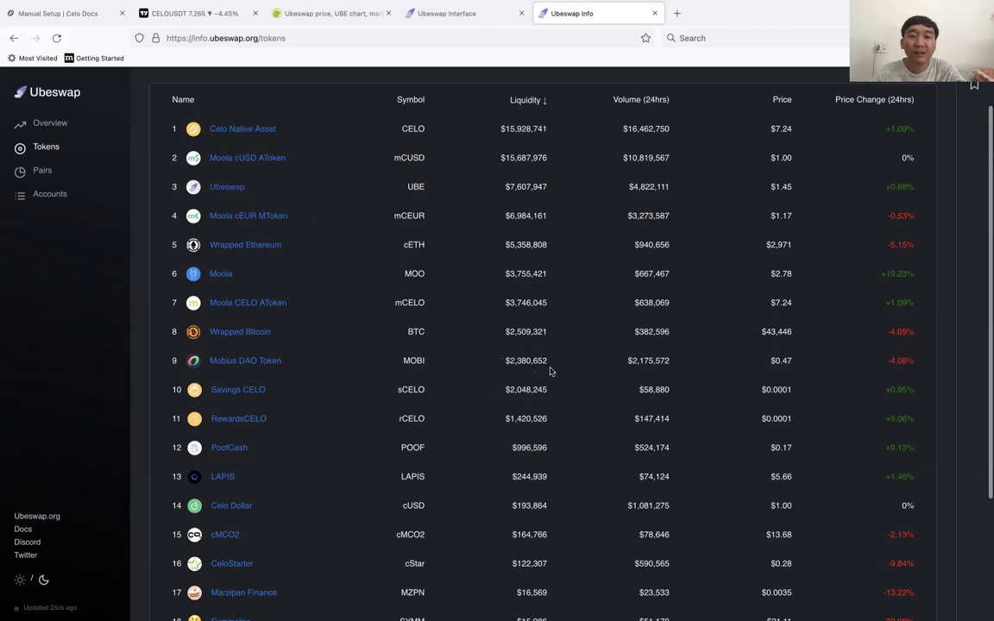
{"action": "scroll", "coordinate": [566, 363], "scroll_direction": "up", "scroll_amount": 1}
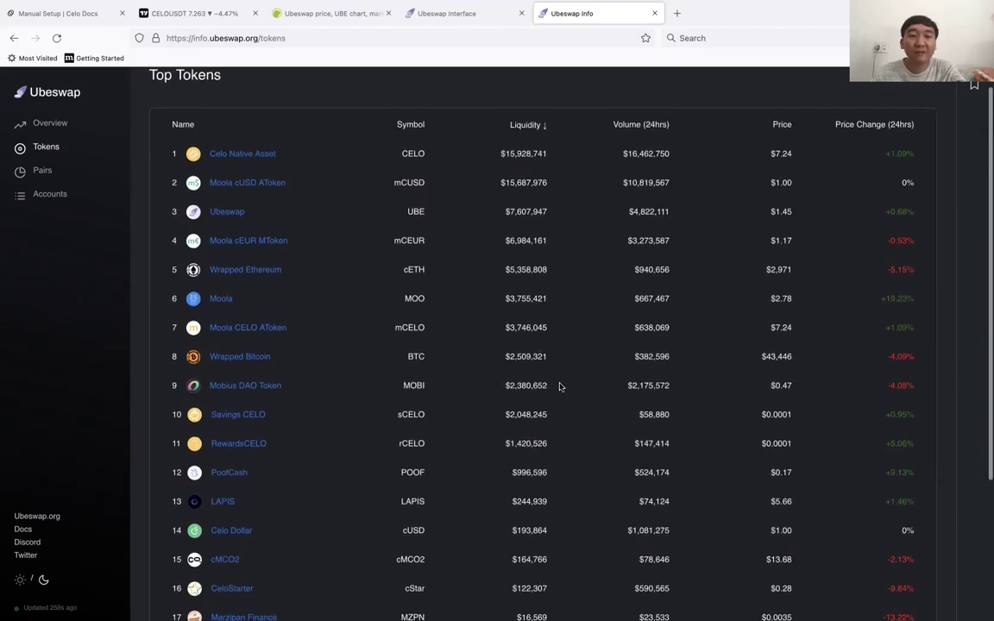
{"action": "scroll", "coordinate": [506, 394], "scroll_direction": "down", "scroll_amount": 1}
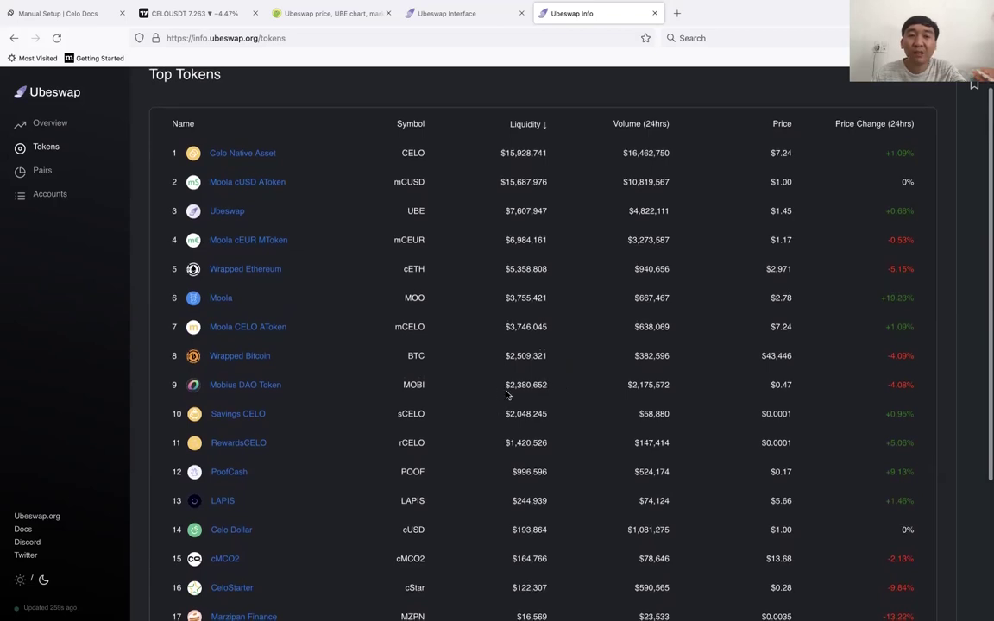
{"action": "scroll", "coordinate": [507, 394], "scroll_direction": "down", "scroll_amount": 1}
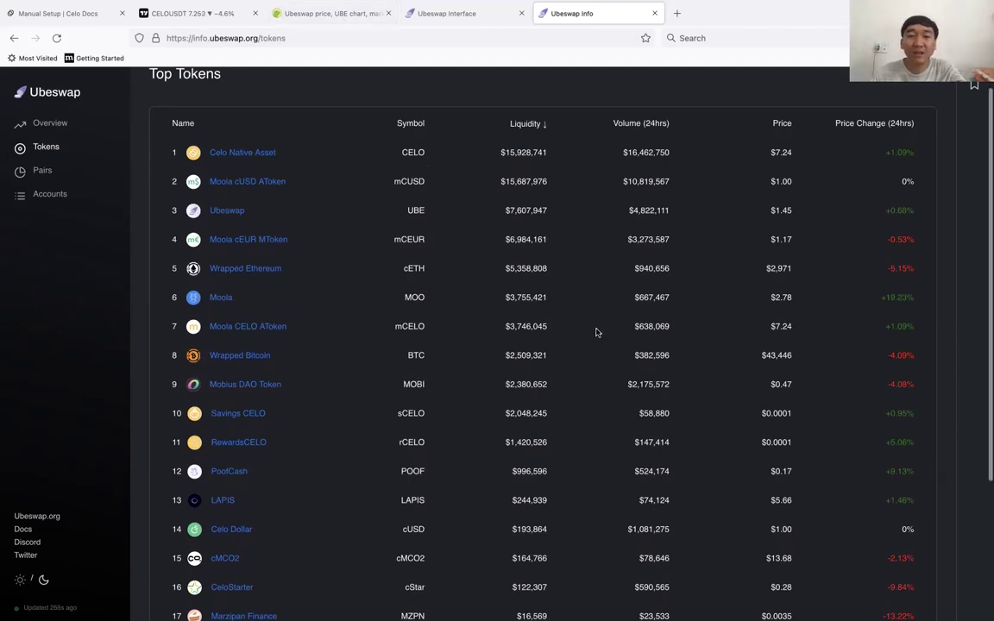
{"action": "scroll", "coordinate": [518, 317], "scroll_direction": "down", "scroll_amount": 1}
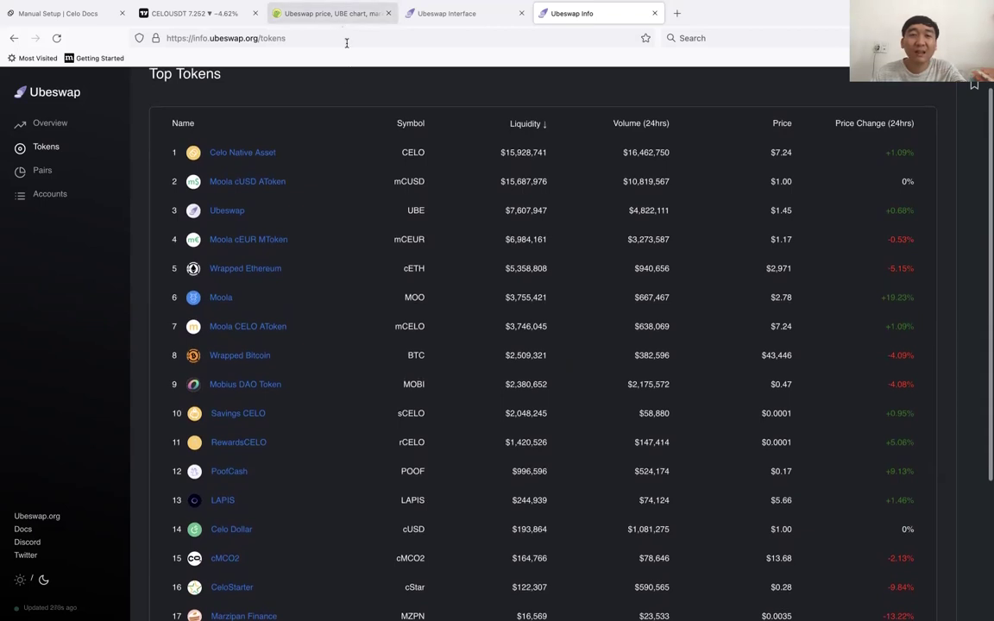
- Check Ubeswap's Twitter profile through its CoinGecko coin page and return to that page
{"action": "left_click", "coordinate": [321, 14]}
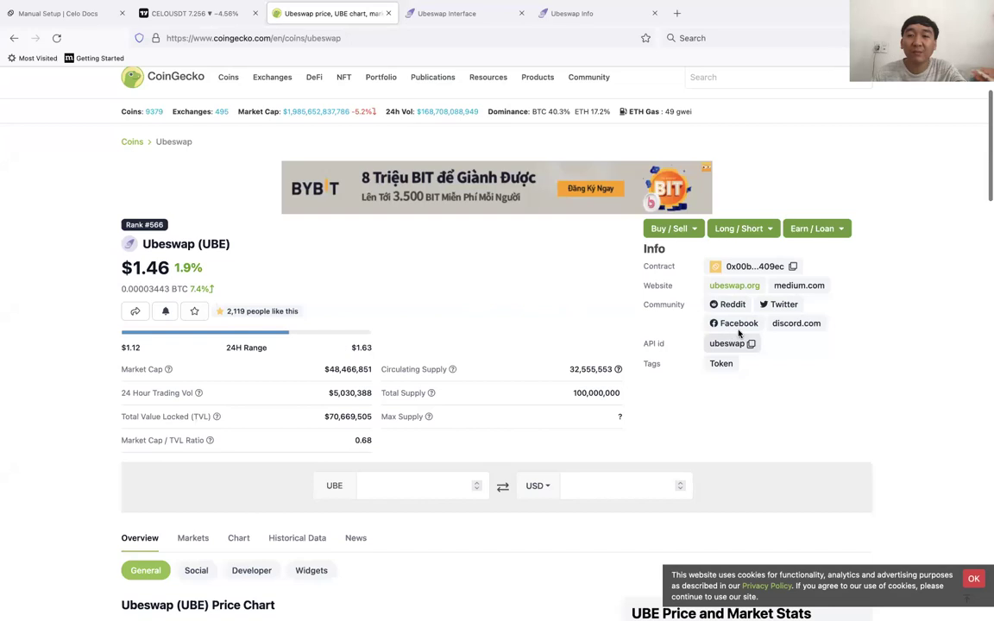
{"action": "left_click", "coordinate": [775, 310]}
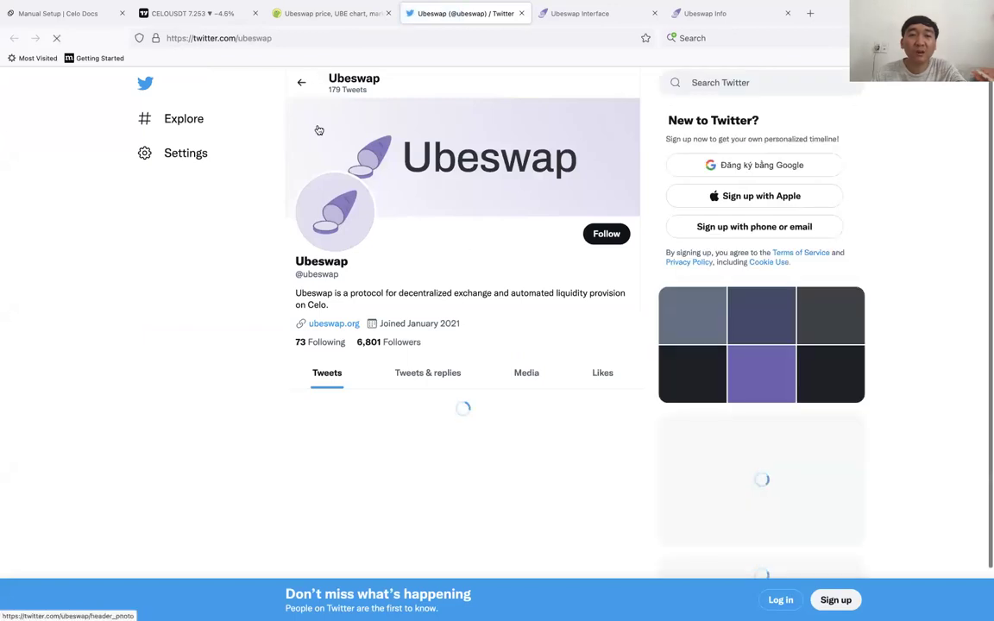
{"action": "left_click", "coordinate": [319, 13]}
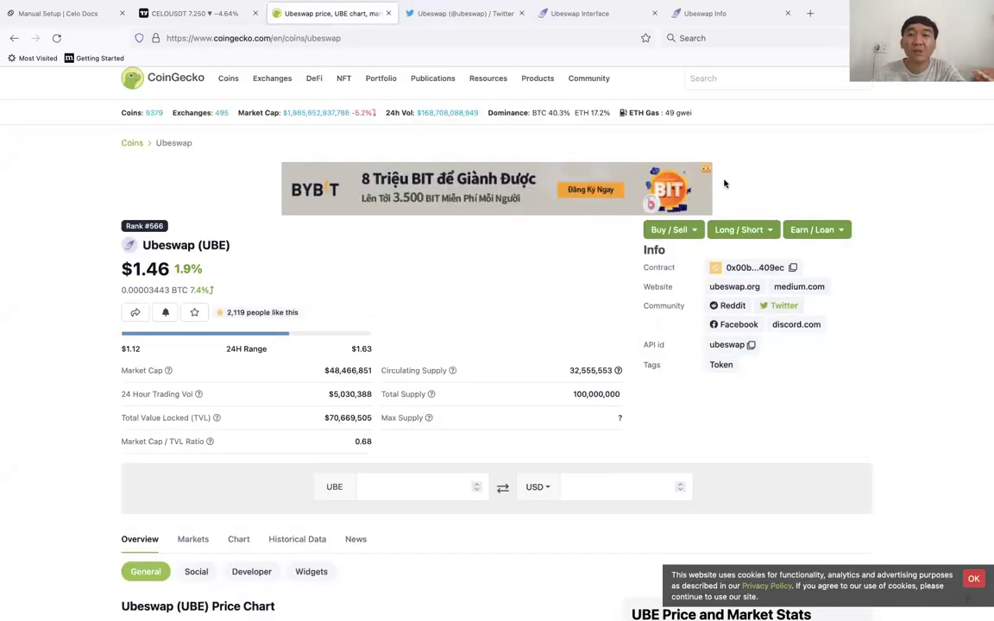
- Search CoinGecko for "mobi" and open the Mobius Money (MOBI) coin page
{"action": "left_click", "coordinate": [707, 79]}
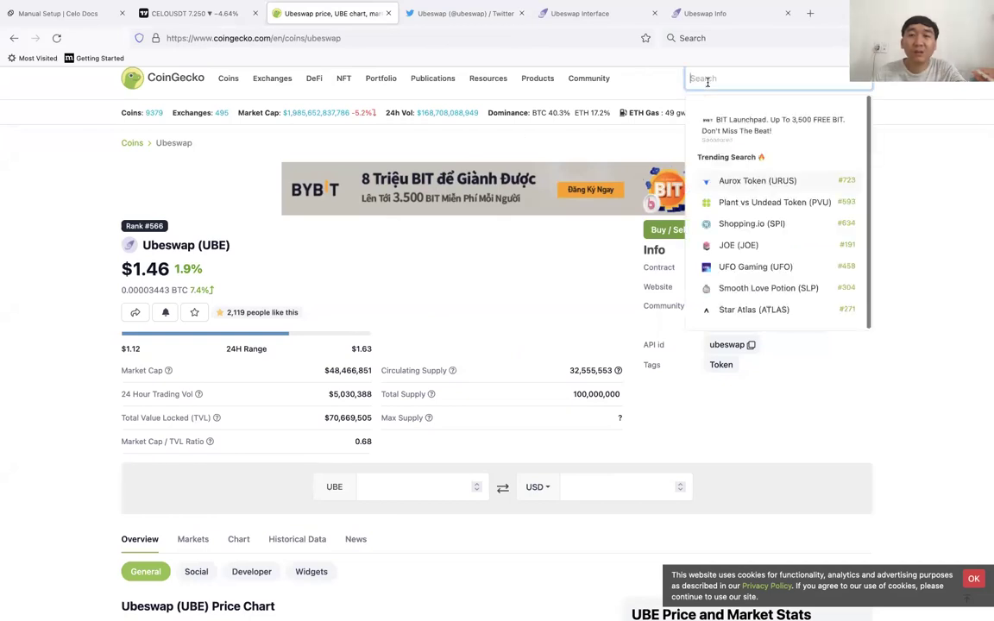
{"action": "type", "text": "mobi"}
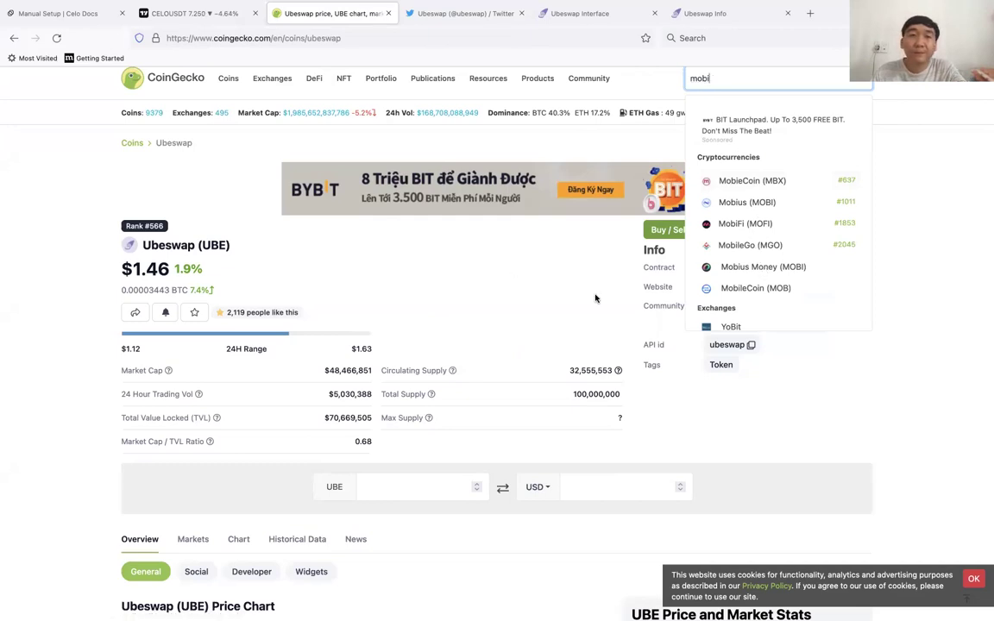
{"action": "left_click", "coordinate": [744, 268]}
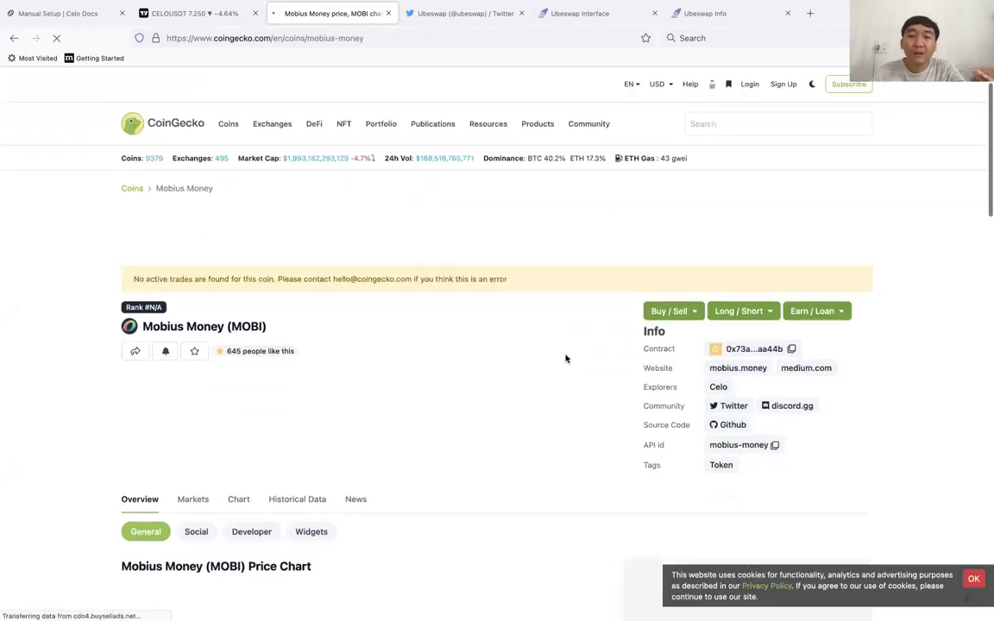
- Check the Mobius Twitter profile linked from the coin page and return to CoinGecko
{"action": "left_click", "coordinate": [730, 384]}
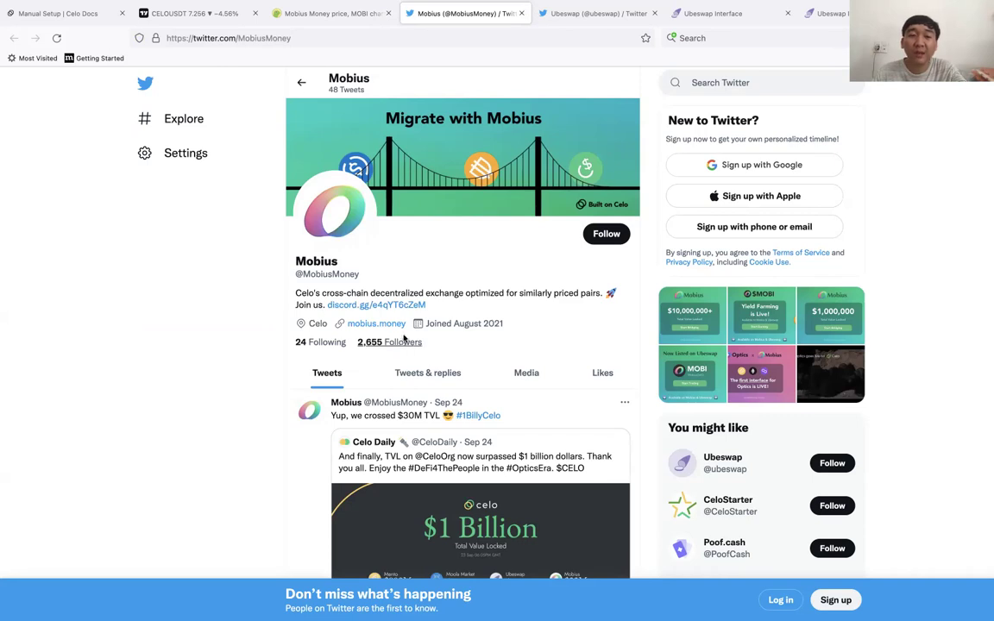
{"action": "mouse_move", "coordinate": [333, 26]}
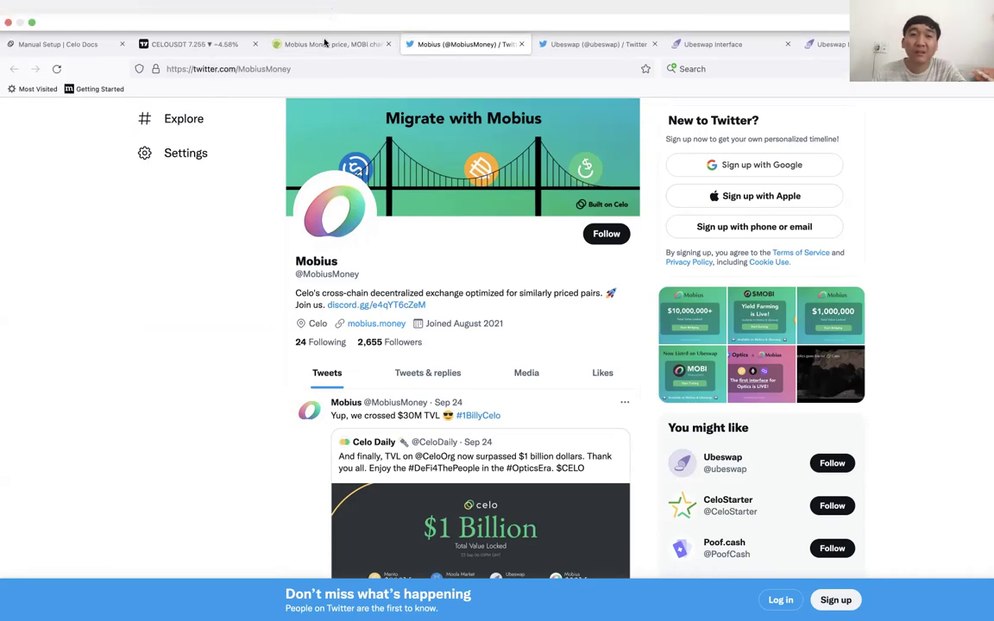
{"action": "left_click", "coordinate": [326, 45]}
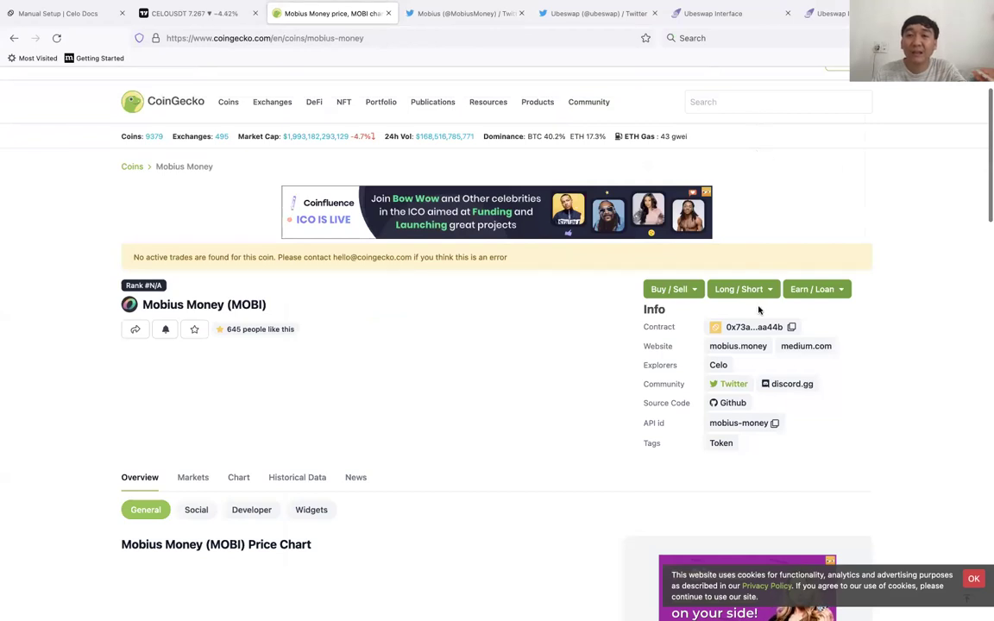
- Revisit the Ubeswap token list, the swap page and the CELOUSDT chart, ending on the Mobius Money coin page
{"action": "left_click", "coordinate": [834, 15]}
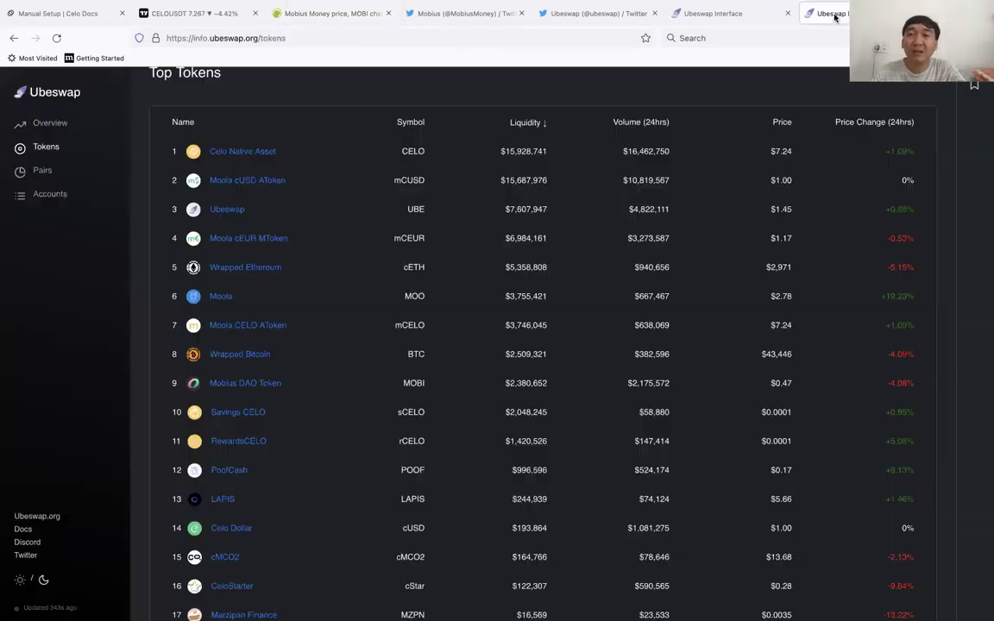
{"action": "left_click", "coordinate": [713, 16]}
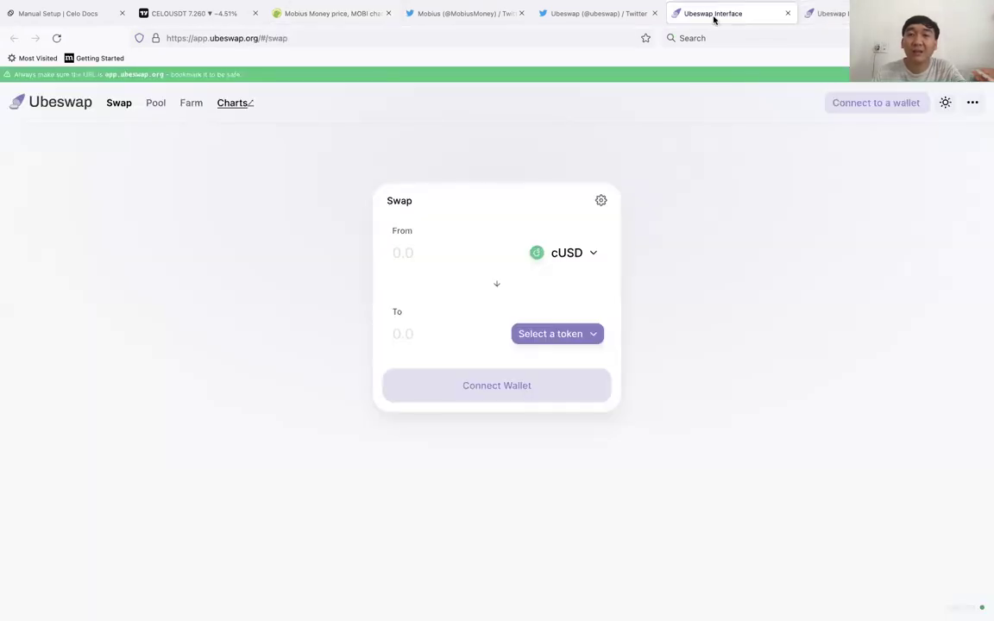
{"action": "left_click", "coordinate": [311, 12]}
{"action": "left_click", "coordinate": [195, 13]}
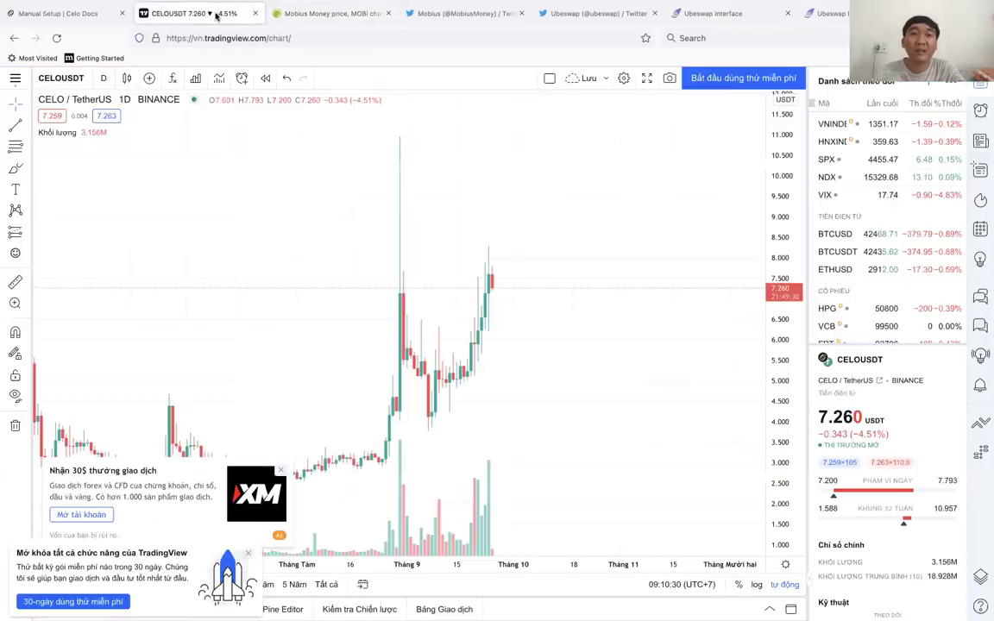
{"action": "left_click", "coordinate": [328, 14]}
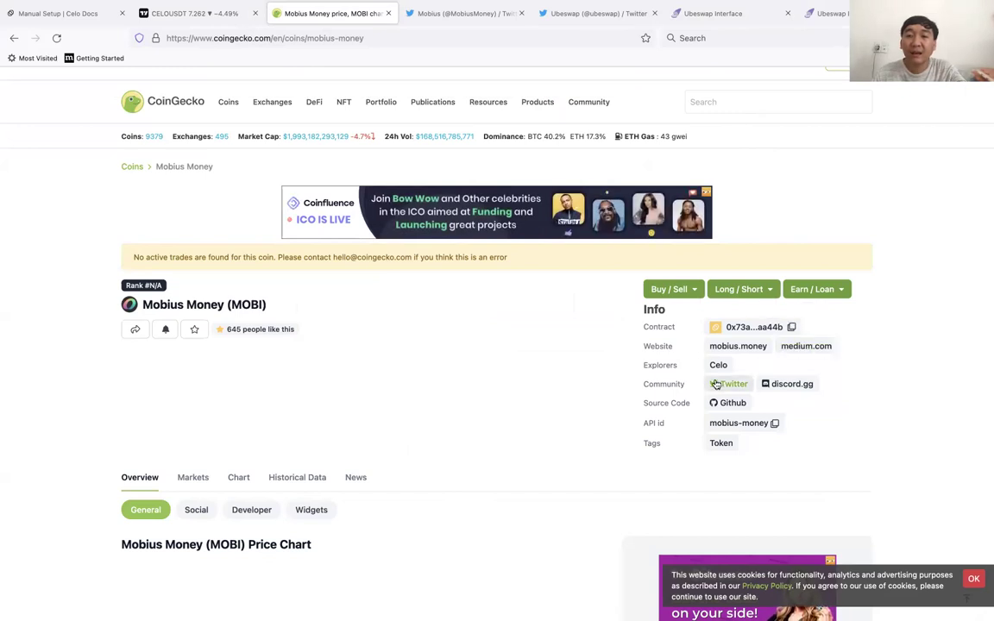
- Copy the MOBI contract address from CoinGecko and add MOBI as a custom token in MetaMask
{"action": "left_click", "coordinate": [791, 328]}
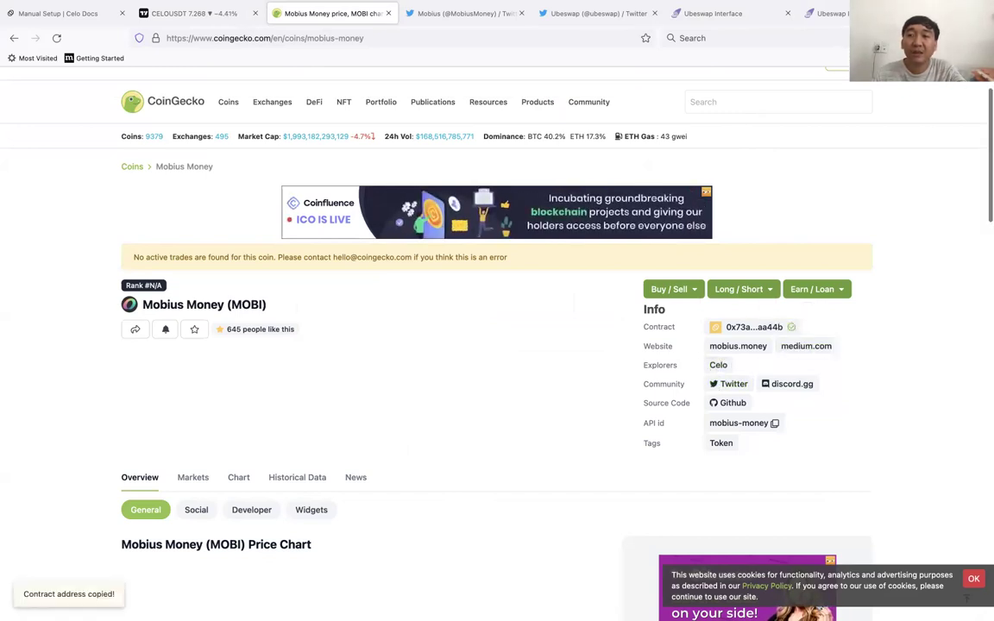
{"action": "left_click", "coordinate": [893, 38]}
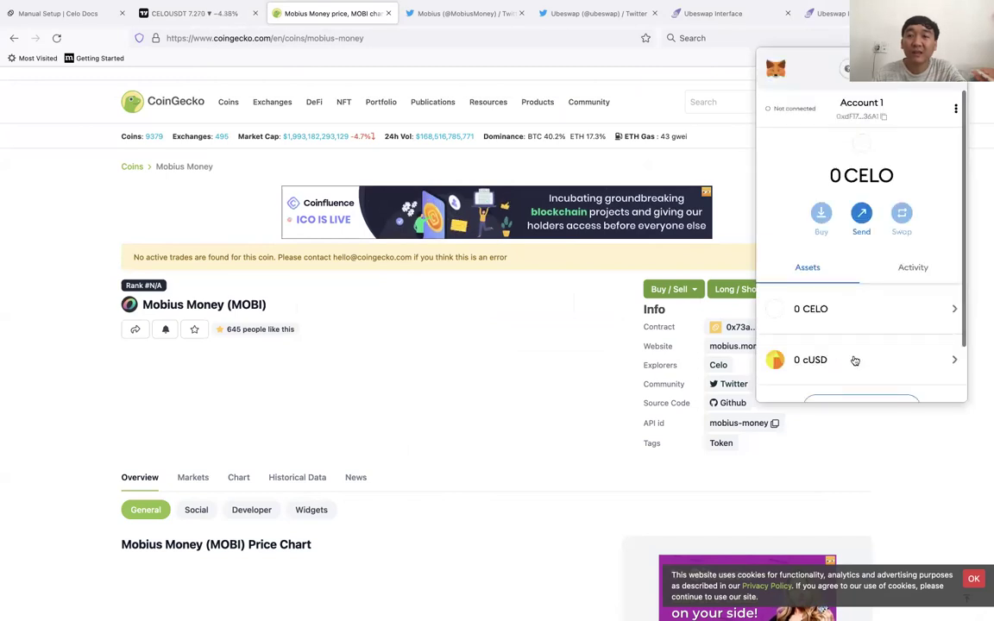
{"action": "scroll", "coordinate": [854, 357], "scroll_direction": "down", "scroll_amount": 2}
{"action": "left_click", "coordinate": [860, 350]}
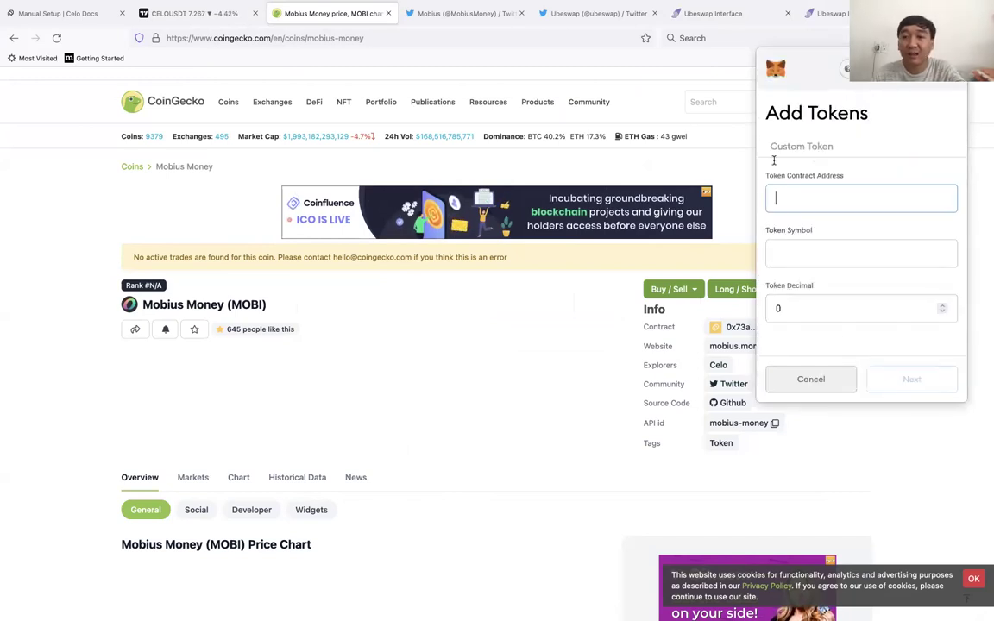
{"action": "key", "text": "ctrl+v"}
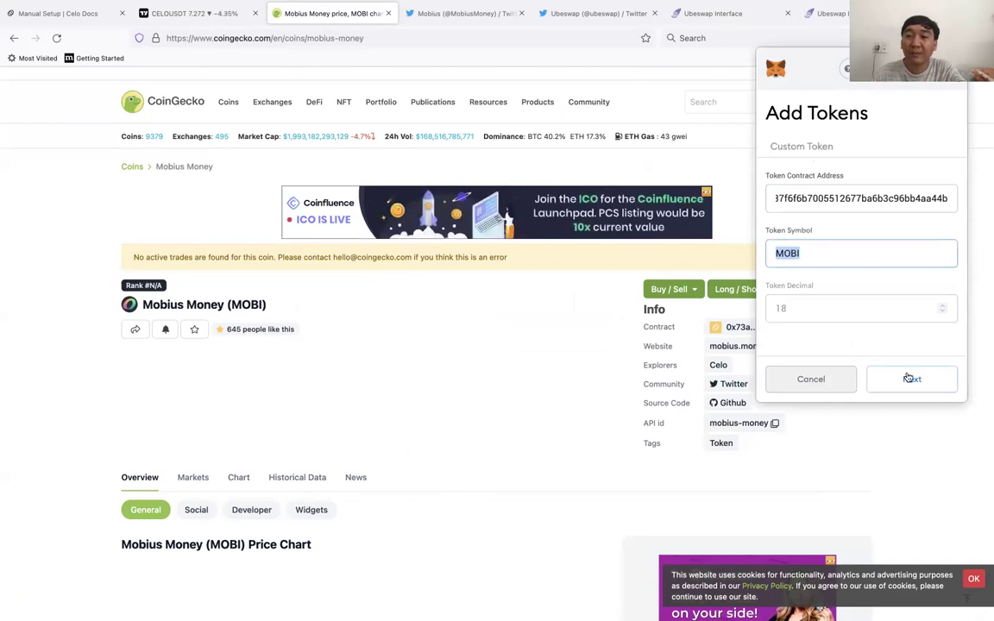
{"action": "left_click", "coordinate": [910, 379]}
{"action": "left_click", "coordinate": [913, 377]}
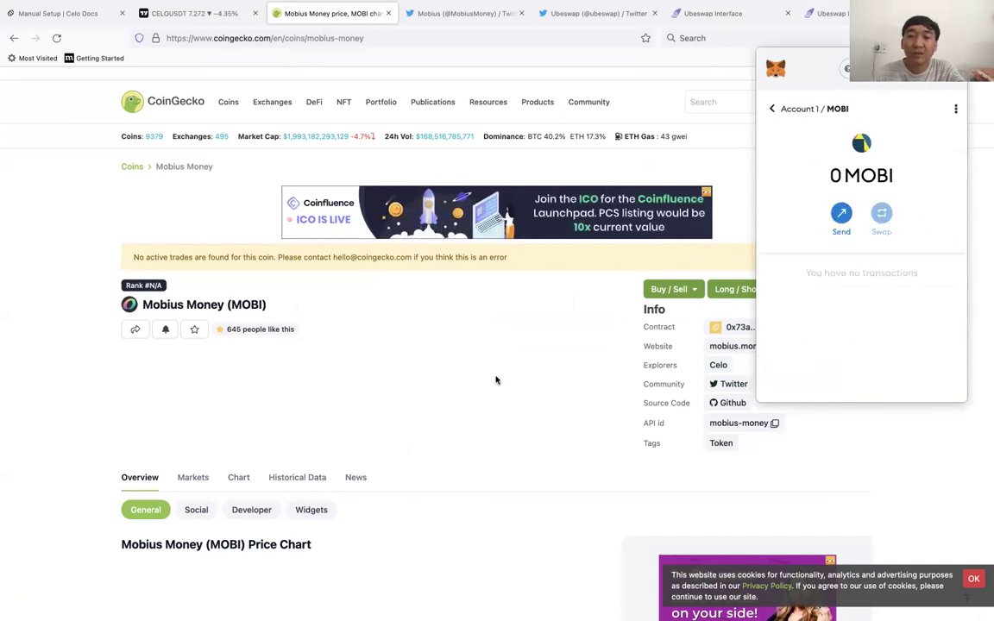
- Go back to the Ubeswap (UBE) coin page, clear the "mobi" search and copy the UBE contract address
{"action": "left_click", "coordinate": [14, 38]}
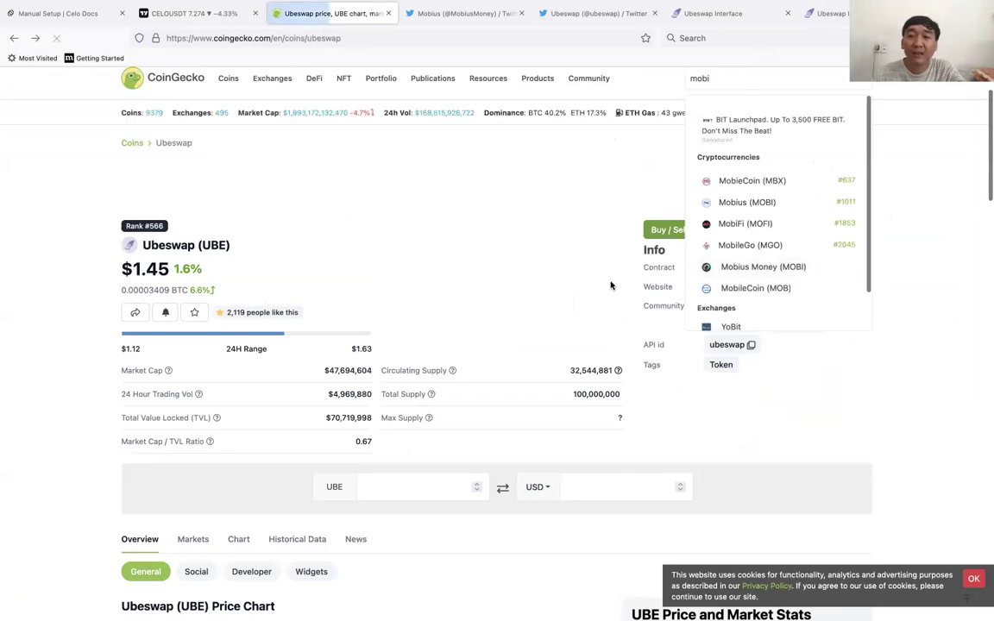
{"action": "double_click", "coordinate": [788, 83]}
{"action": "key", "text": "BackSpace"}
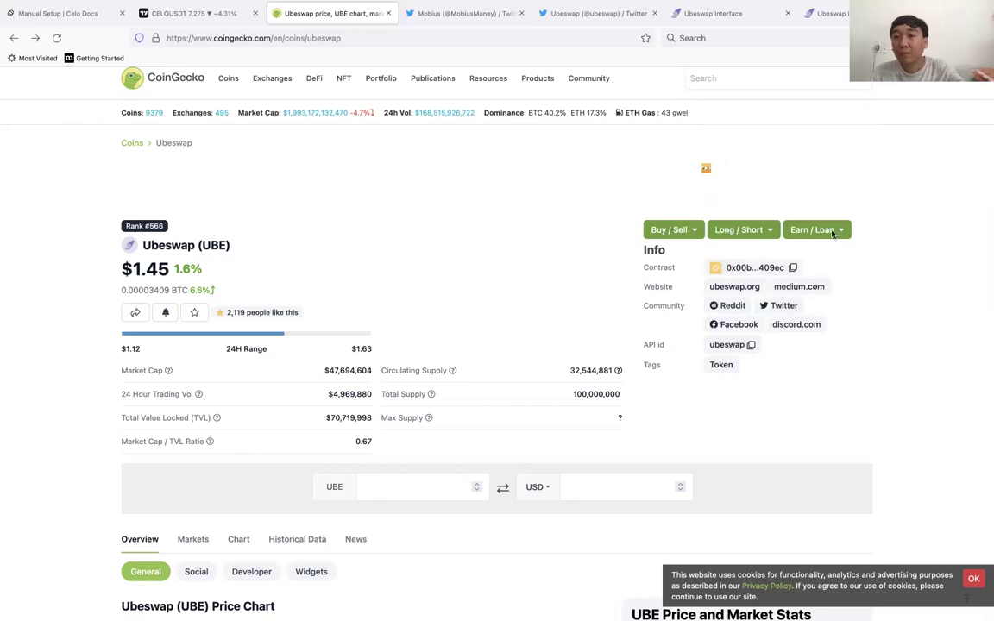
{"action": "left_click", "coordinate": [792, 267]}
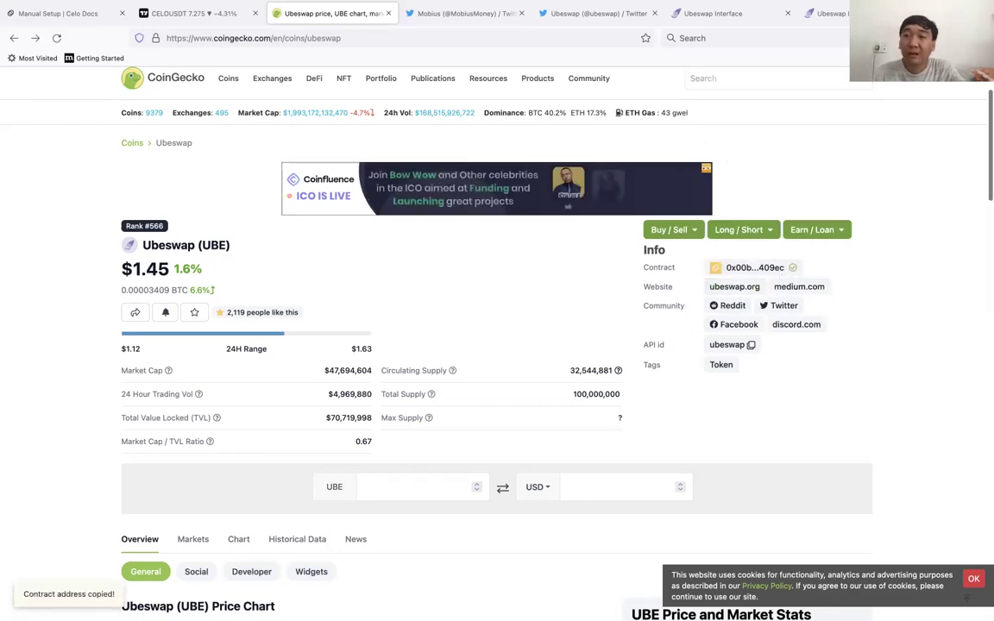
- Add UBE as a custom token in MetaMask using the copied contract address and close the wallet
{"action": "left_click", "coordinate": [954, 38]}
{"action": "scroll", "coordinate": [867, 298], "scroll_direction": "down", "scroll_amount": 5}
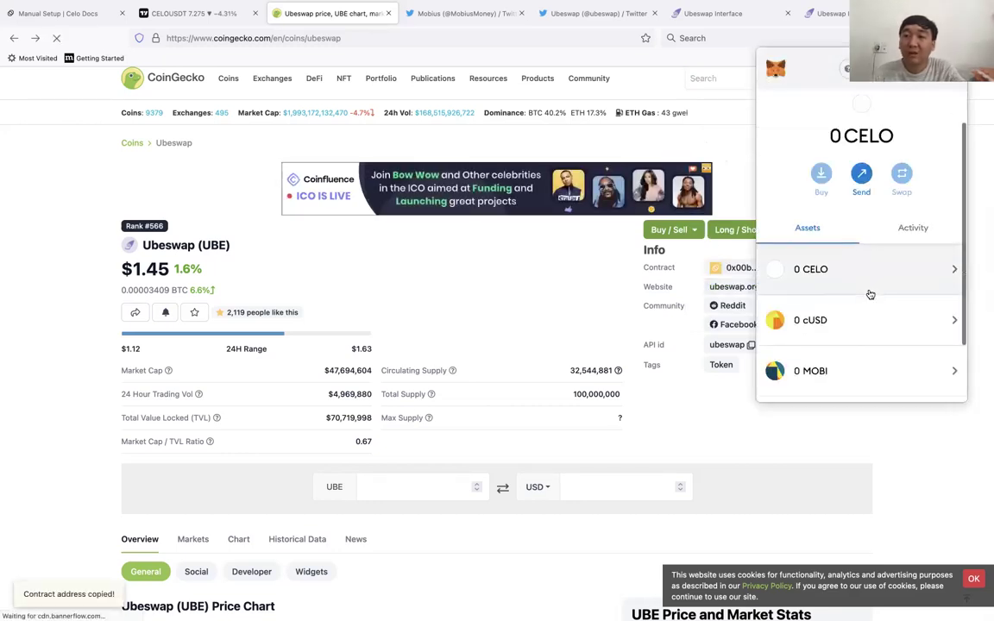
{"action": "left_click", "coordinate": [857, 351]}
{"action": "key", "text": "ctrl+v"}
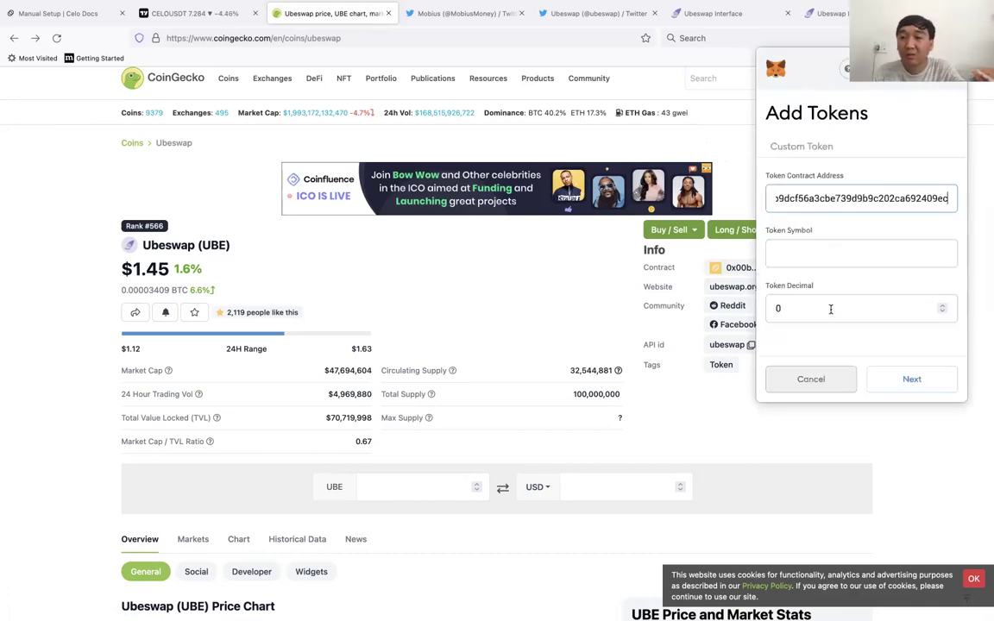
{"action": "left_click", "coordinate": [907, 379]}
{"action": "left_click", "coordinate": [898, 377]}
{"action": "left_click", "coordinate": [572, 317]}
- Search CoinGecko for "moola", open the Moola Market (MOO) coin page and copy its contract address
{"action": "scroll", "coordinate": [812, 191], "scroll_direction": "up", "scroll_amount": 2}
{"action": "left_click", "coordinate": [772, 139]}
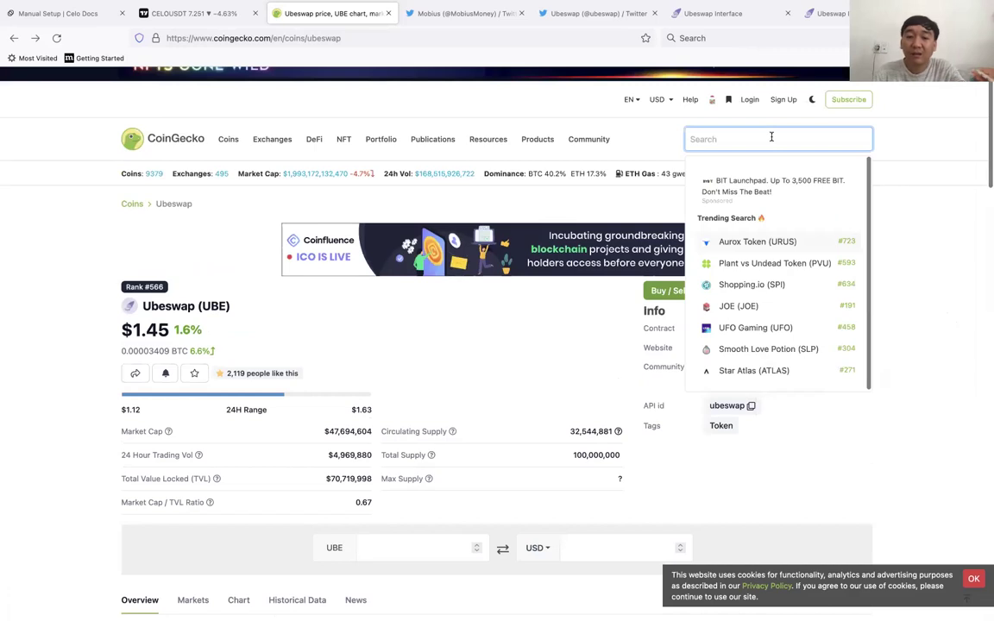
{"action": "type", "text": "moola"}
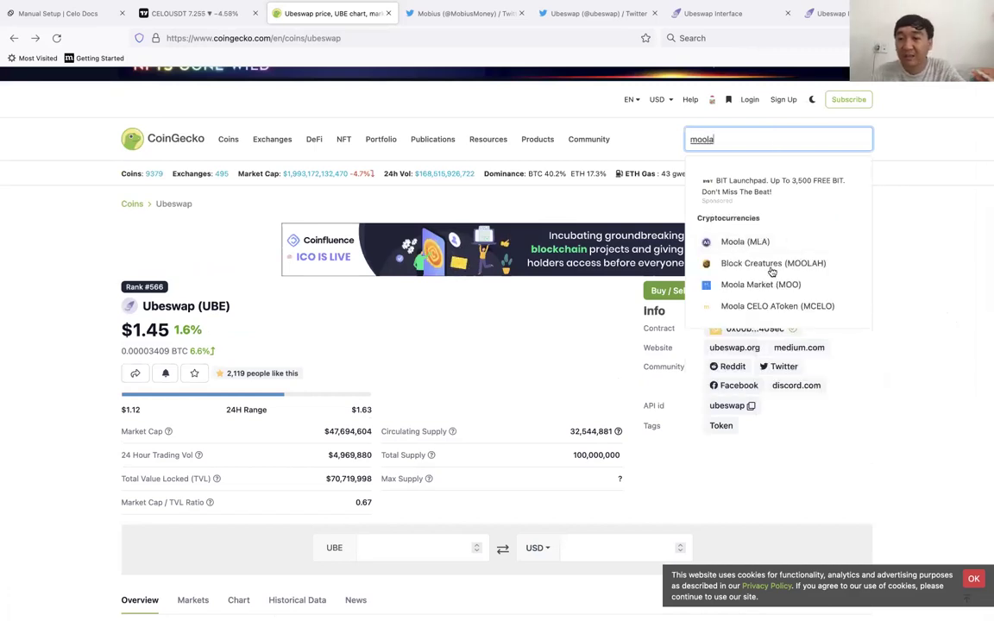
{"action": "scroll", "coordinate": [772, 272], "scroll_direction": "down", "scroll_amount": 1}
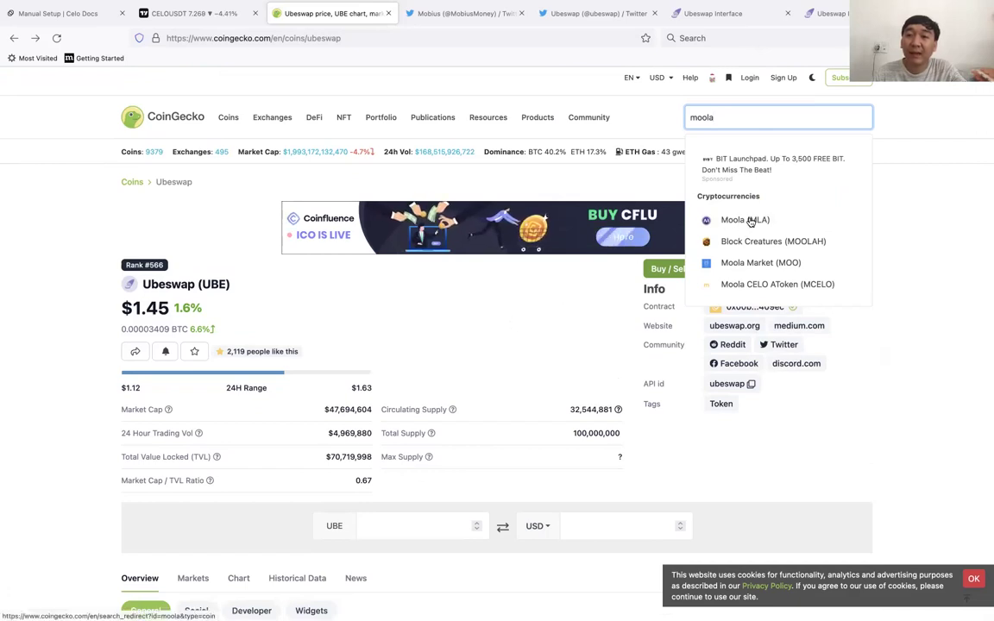
{"action": "left_click", "coordinate": [763, 263]}
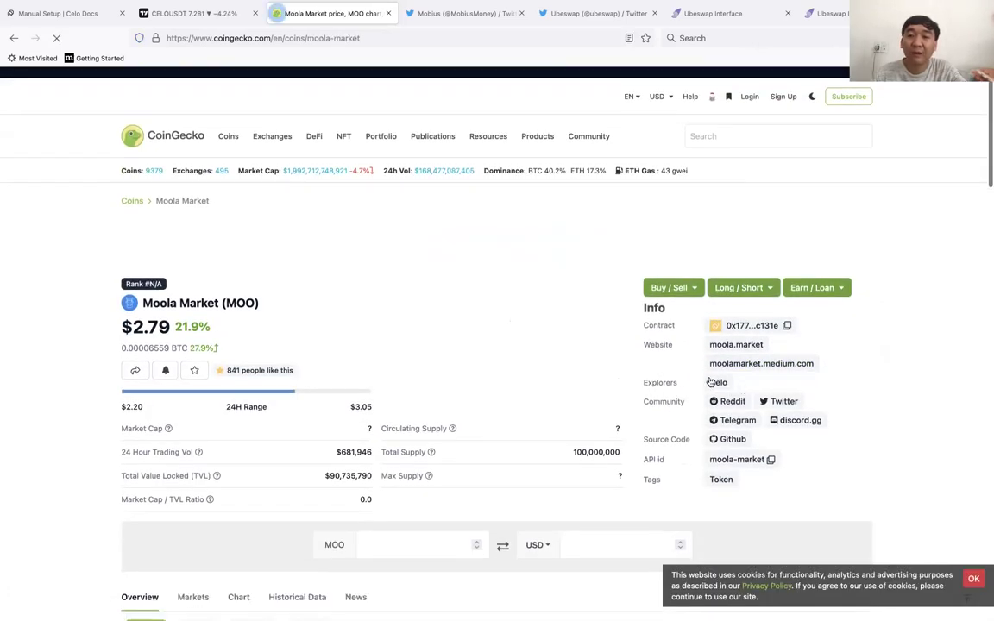
{"action": "left_click", "coordinate": [787, 326]}
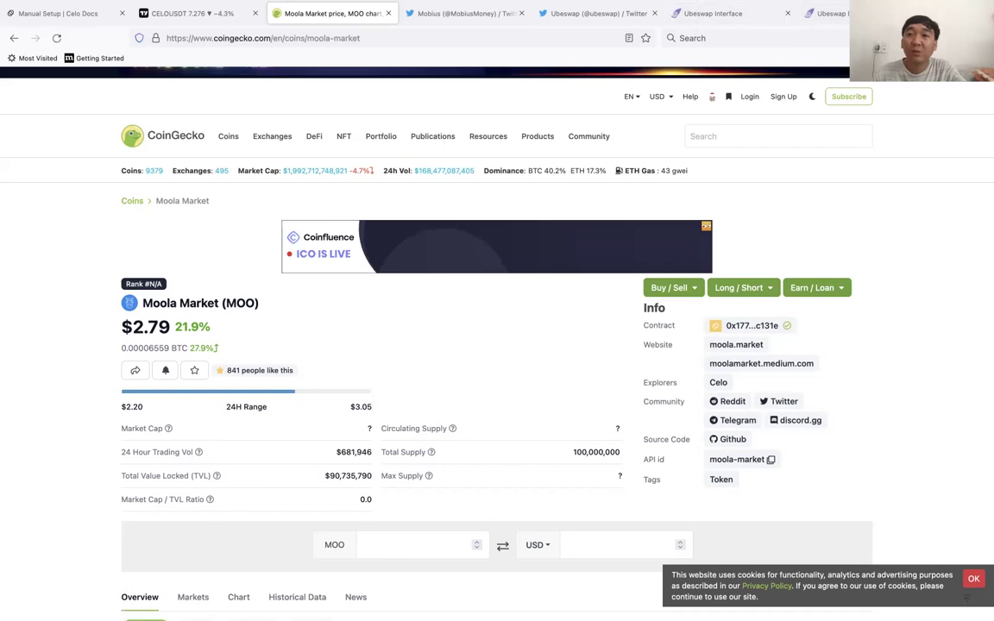
- Add MOO as a custom token in MetaMask using the copied contract address and close the wallet
{"action": "left_click", "coordinate": [871, 38]}
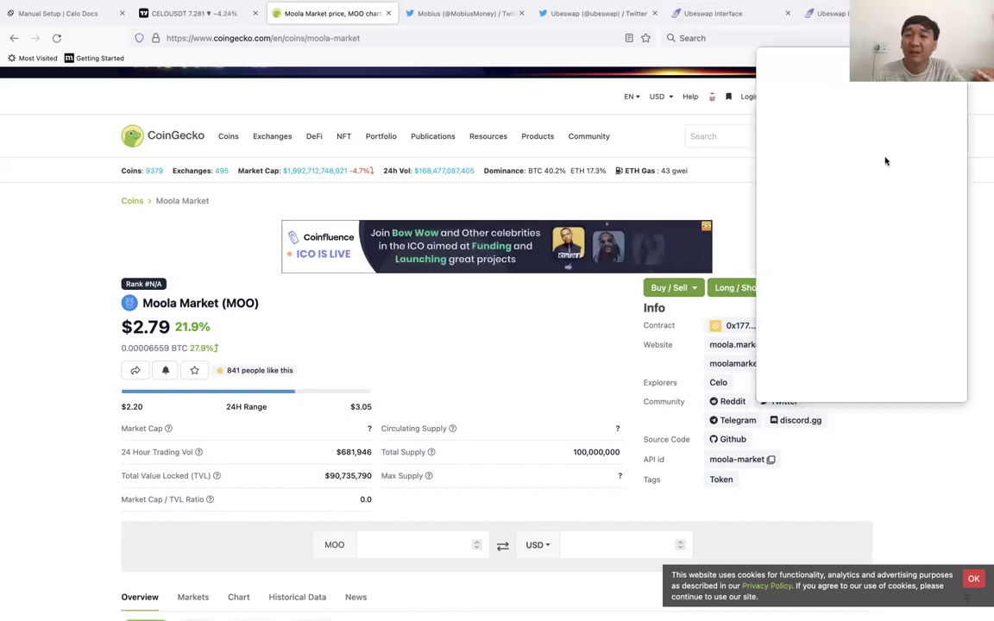
{"action": "scroll", "coordinate": [855, 280], "scroll_direction": "down", "scroll_amount": 3}
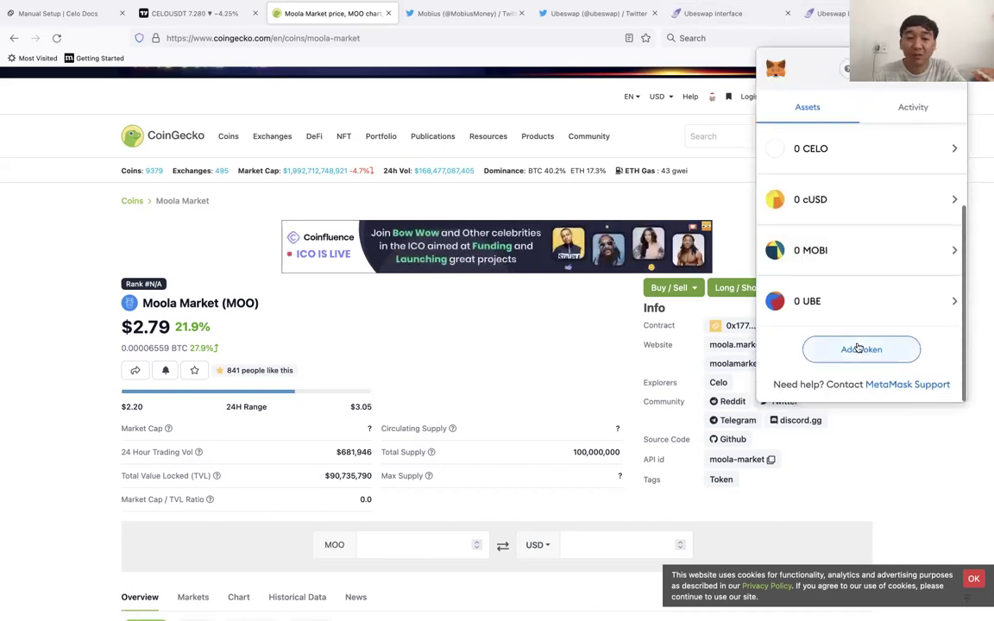
{"action": "left_click", "coordinate": [860, 349]}
{"action": "key", "text": "ctrl+v"}
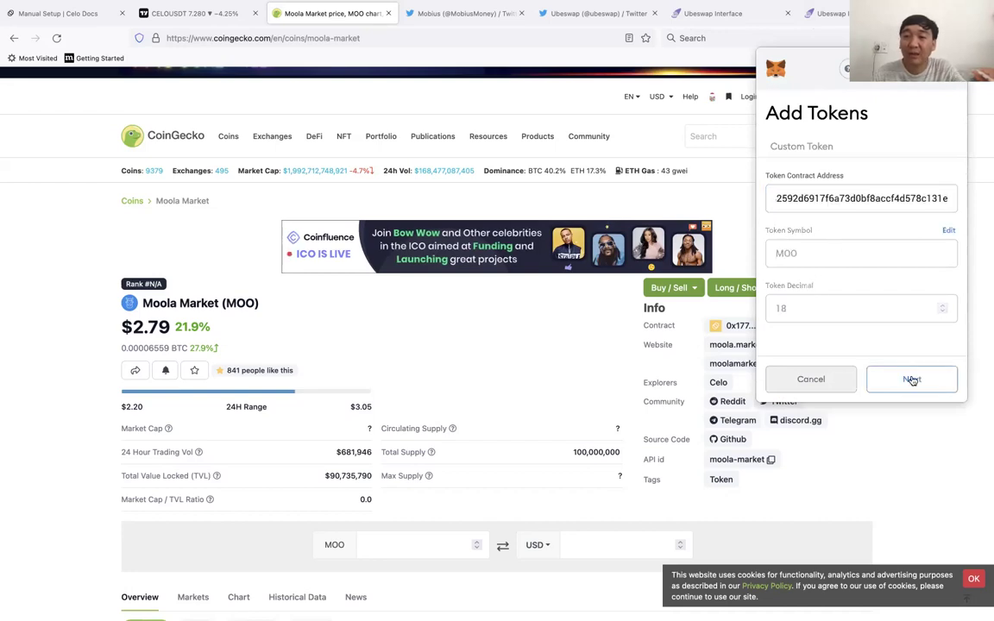
{"action": "left_click", "coordinate": [909, 380]}
{"action": "left_click", "coordinate": [919, 380]}
{"action": "left_click", "coordinate": [610, 315]}
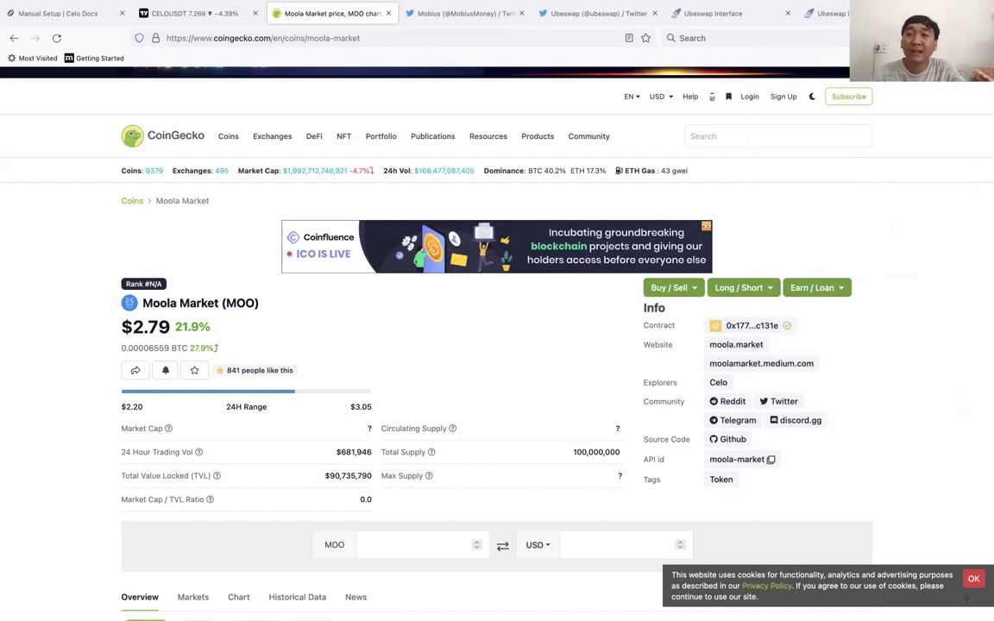
- Review the added tokens and the list of available networks in the MetaMask wallet
{"action": "left_click", "coordinate": [949, 38]}
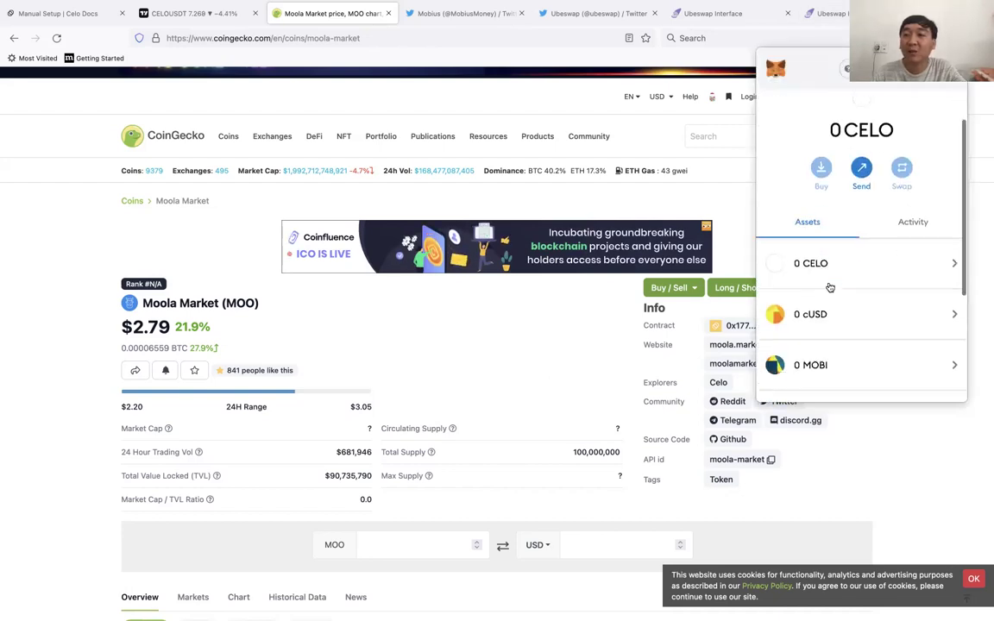
{"action": "scroll", "coordinate": [828, 284], "scroll_direction": "down", "scroll_amount": 3}
{"action": "scroll", "coordinate": [833, 262], "scroll_direction": "up", "scroll_amount": 3}
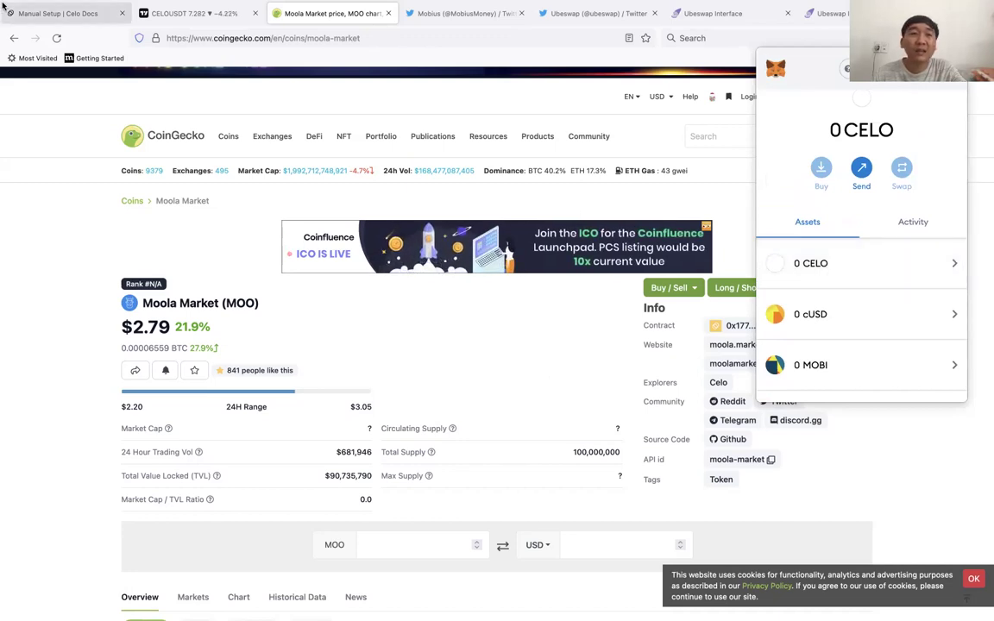
{"action": "scroll", "coordinate": [872, 145], "scroll_direction": "up", "scroll_amount": 2}
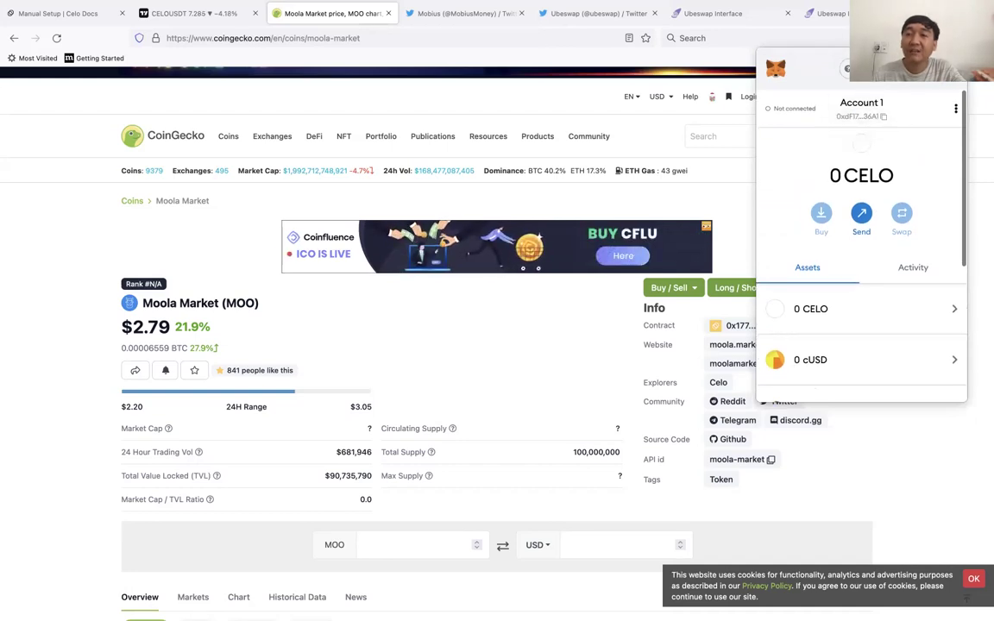
{"action": "left_click", "coordinate": [847, 69]}
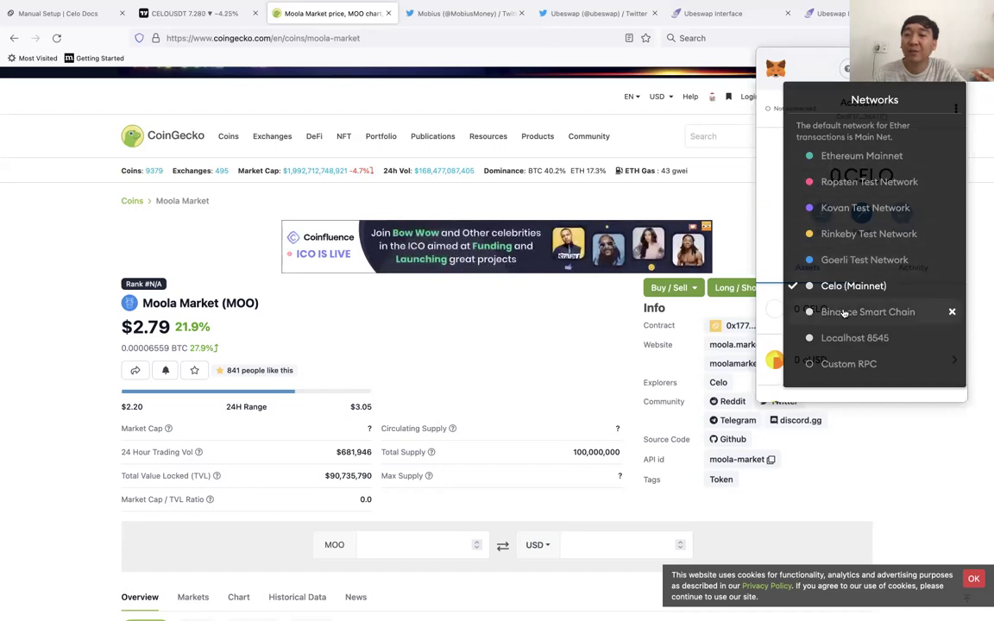
{"action": "left_click", "coordinate": [779, 168]}
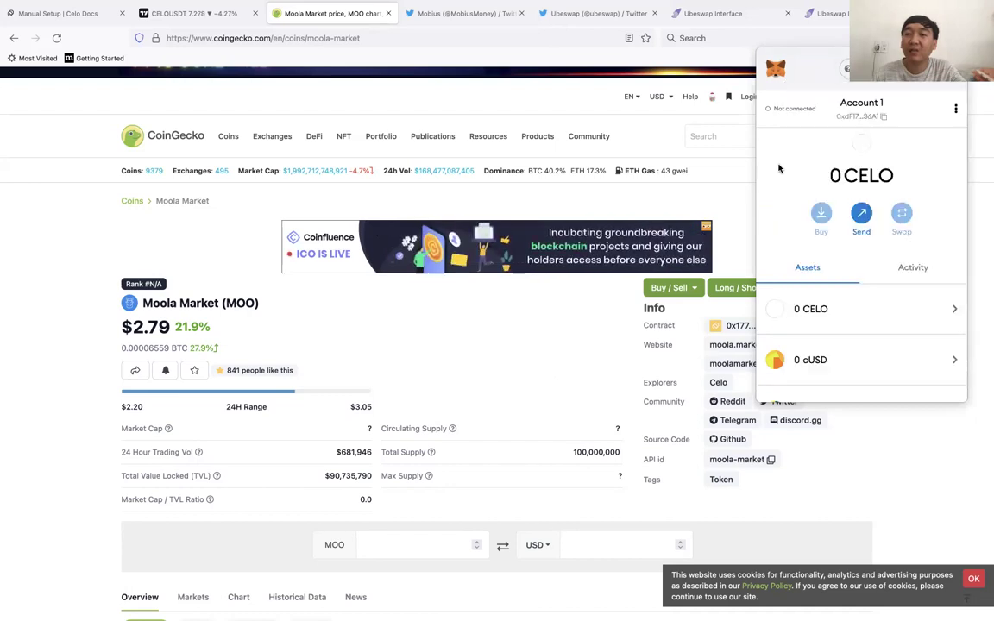
- Copy the wallet address of the MetaMask account and take the browser out of full screen
{"action": "left_click", "coordinate": [882, 117]}
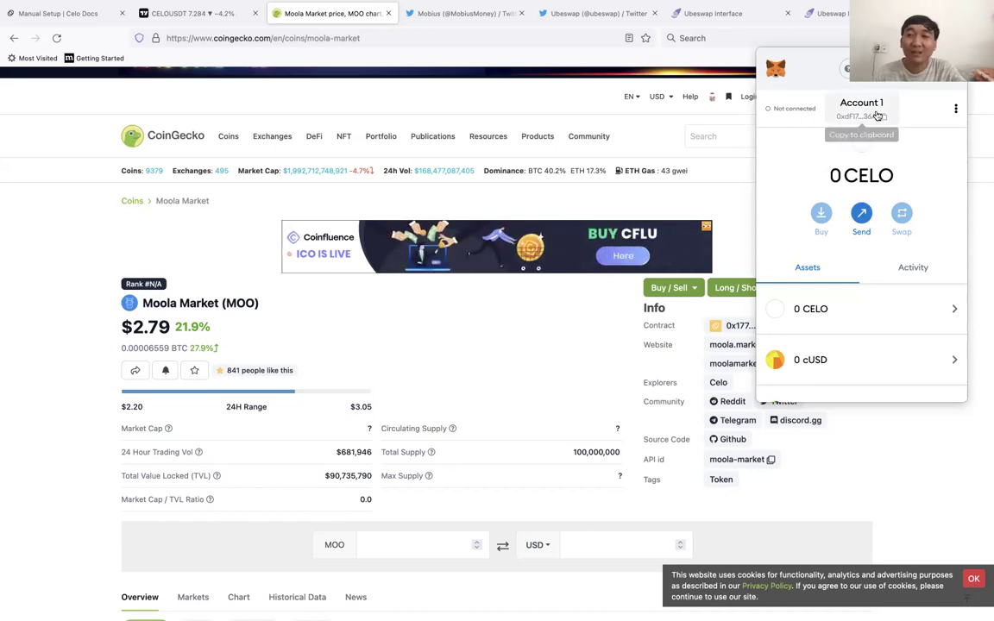
{"action": "left_click", "coordinate": [877, 118]}
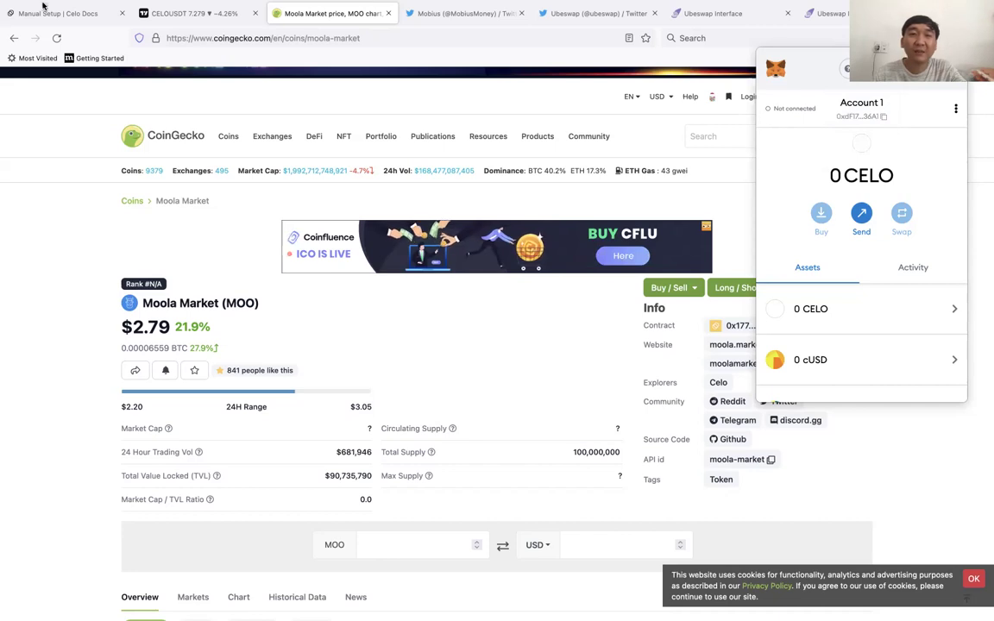
{"action": "mouse_move", "coordinate": [33, 23]}
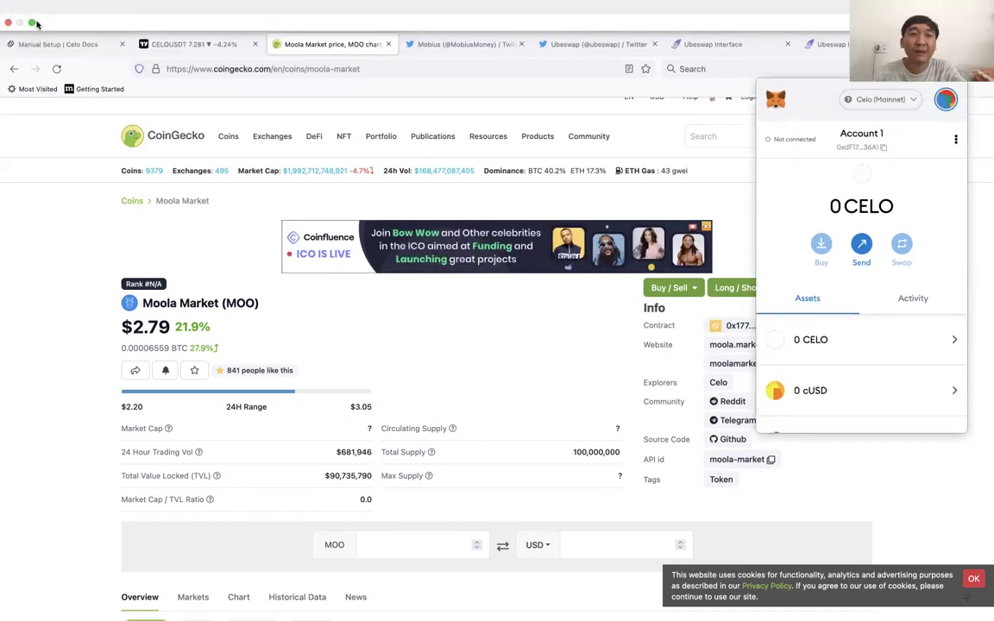
{"action": "left_click", "coordinate": [32, 23]}
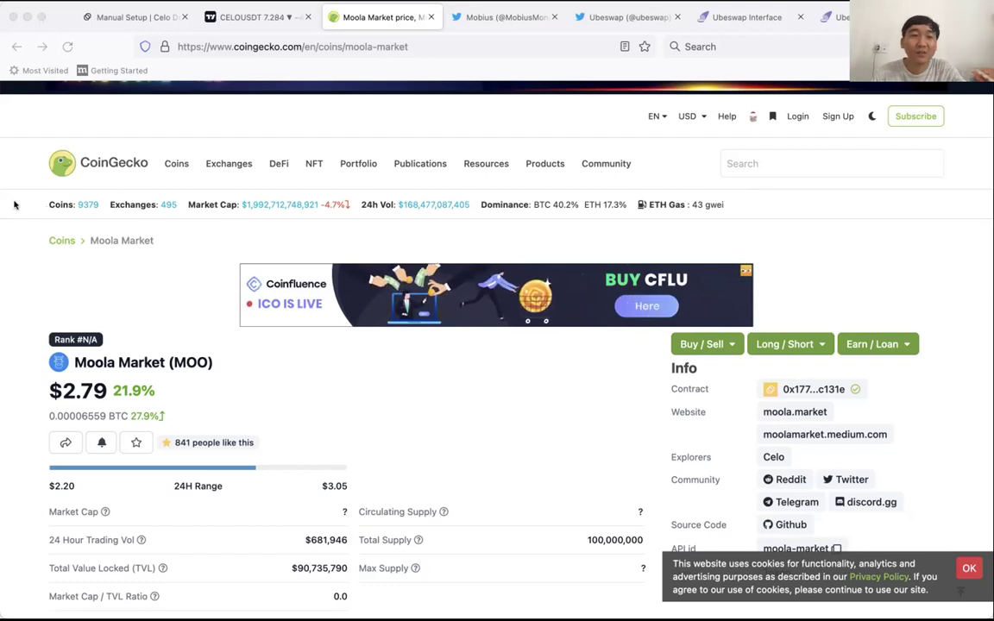
- Check the CELO balance in the MetaMask wallet and return the browser to full screen
{"action": "left_click", "coordinate": [949, 46]}
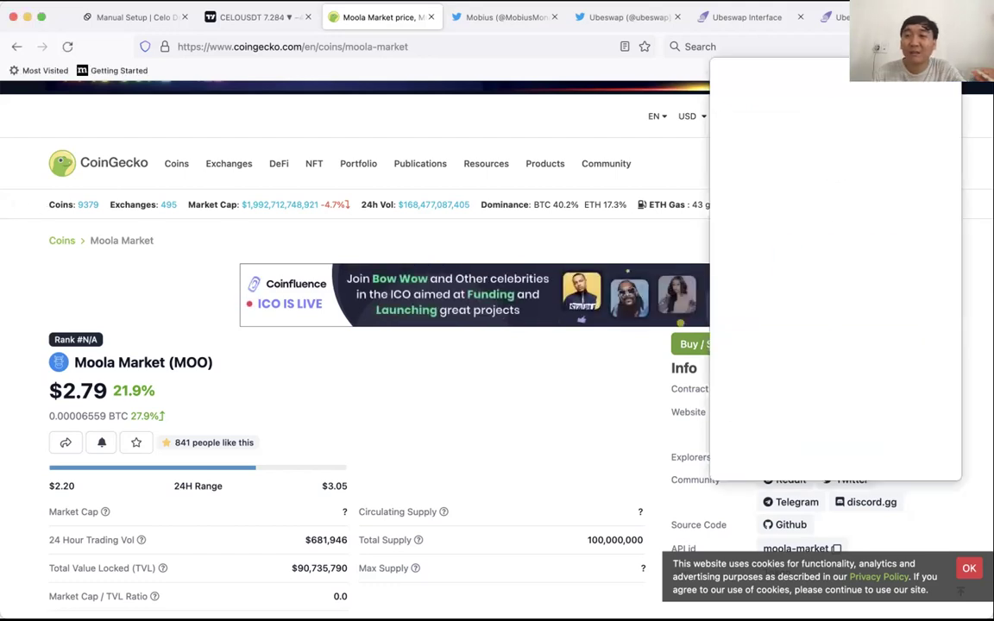
{"action": "mouse_move", "coordinate": [698, 199]}
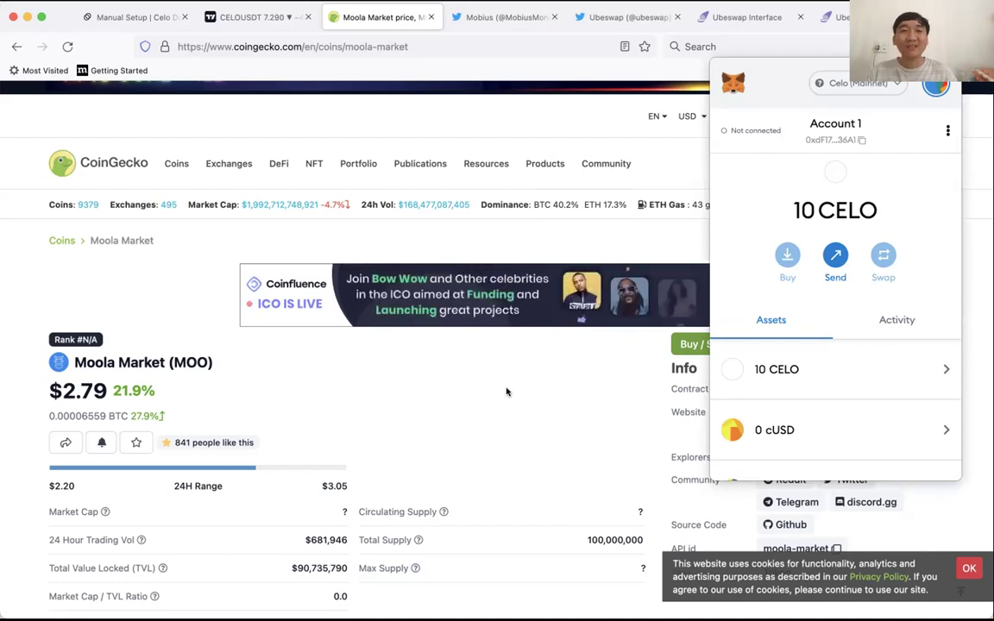
{"action": "left_click", "coordinate": [41, 17]}
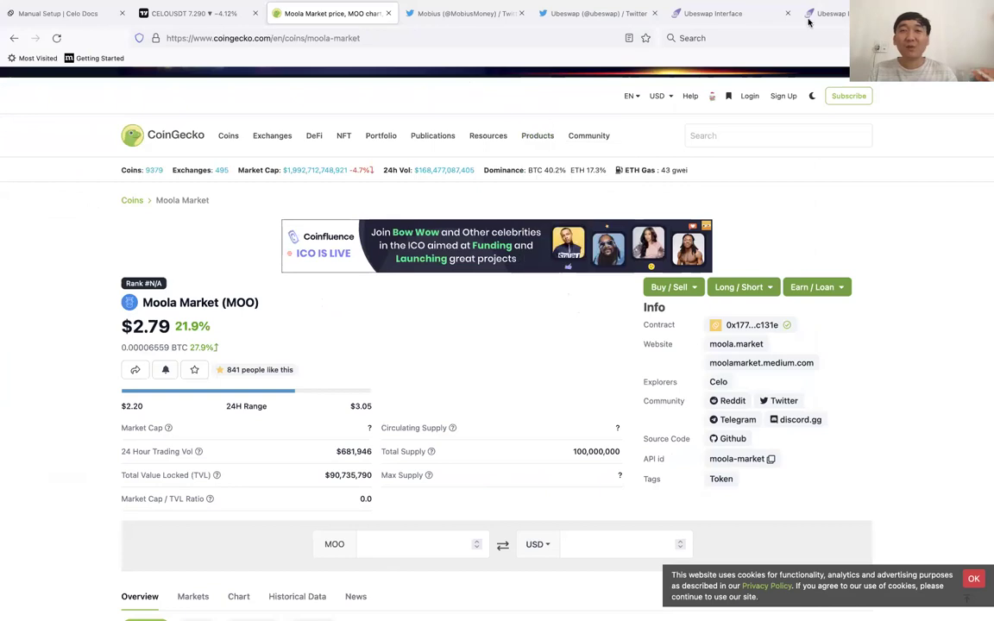
- Switch to the Ubeswap swap page, leave full screen and connect the MetaMask wallet
{"action": "left_click", "coordinate": [820, 13]}
{"action": "left_click", "coordinate": [772, 15]}
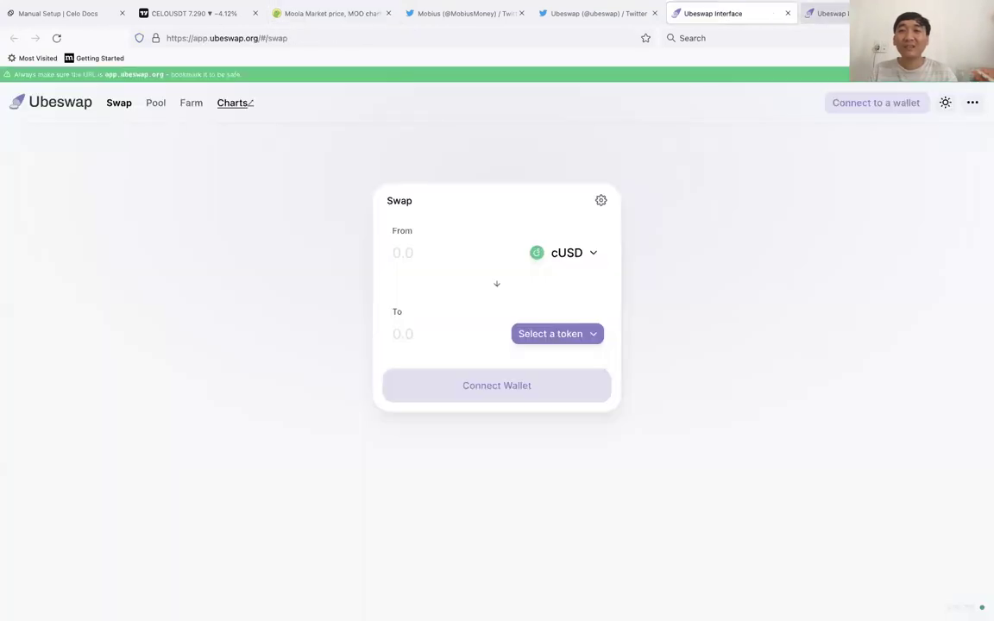
{"action": "mouse_move", "coordinate": [37, 25]}
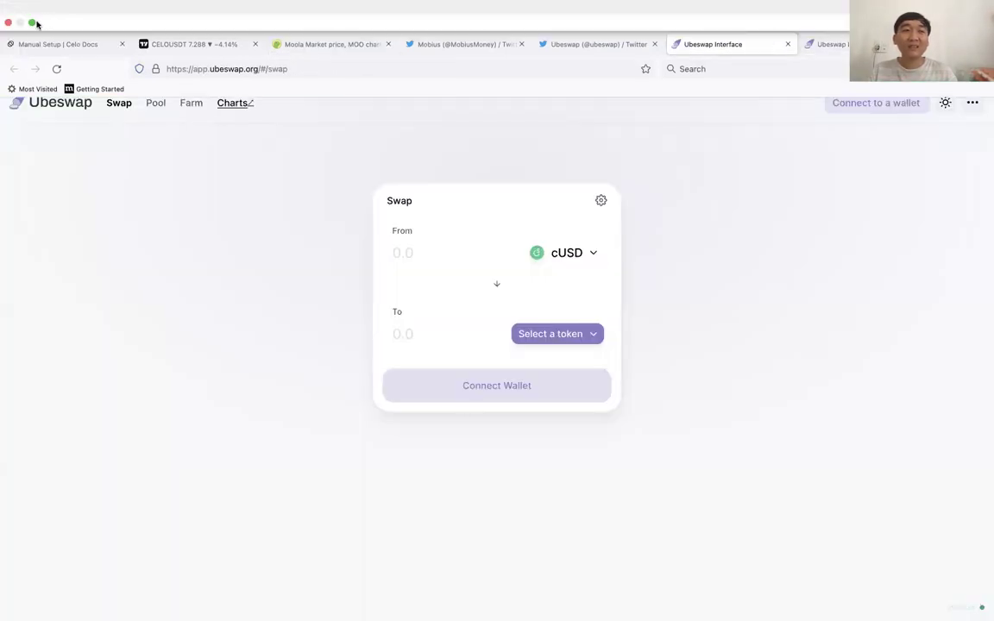
{"action": "left_click", "coordinate": [34, 22]}
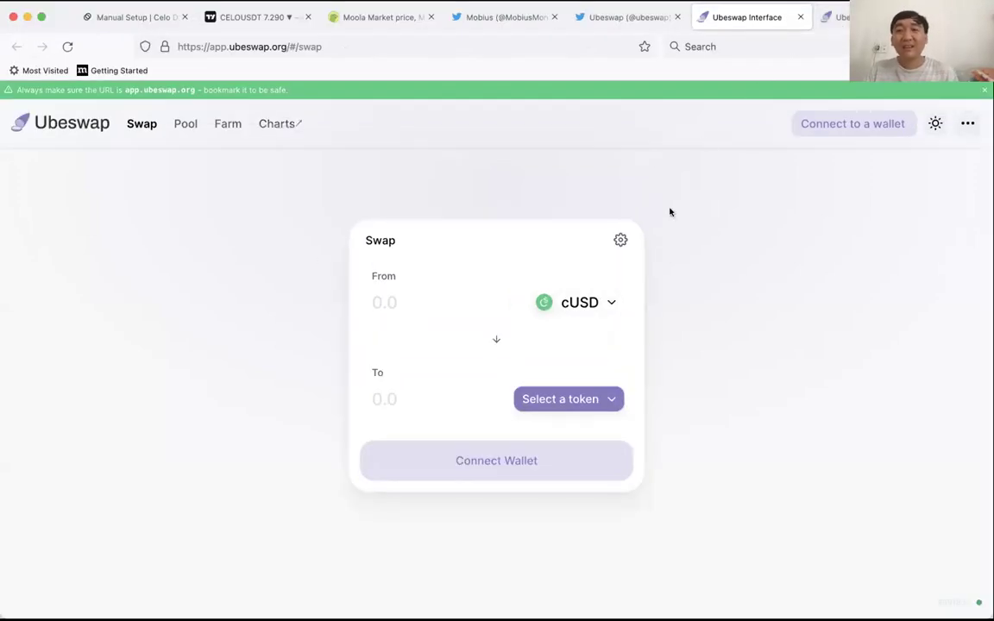
{"action": "left_click", "coordinate": [834, 125]}
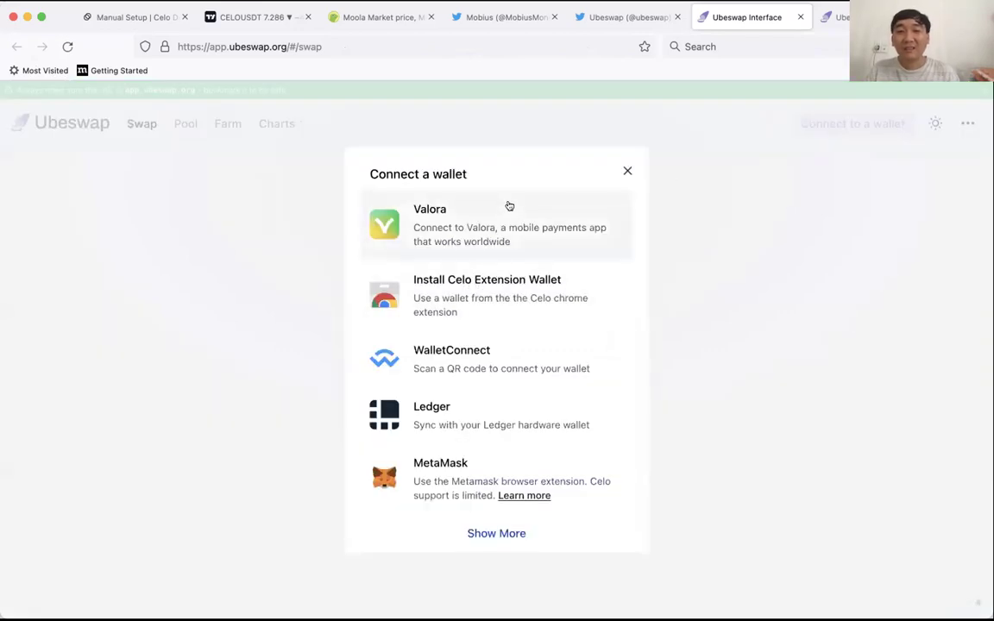
{"action": "scroll", "coordinate": [504, 293], "scroll_direction": "down", "scroll_amount": 1}
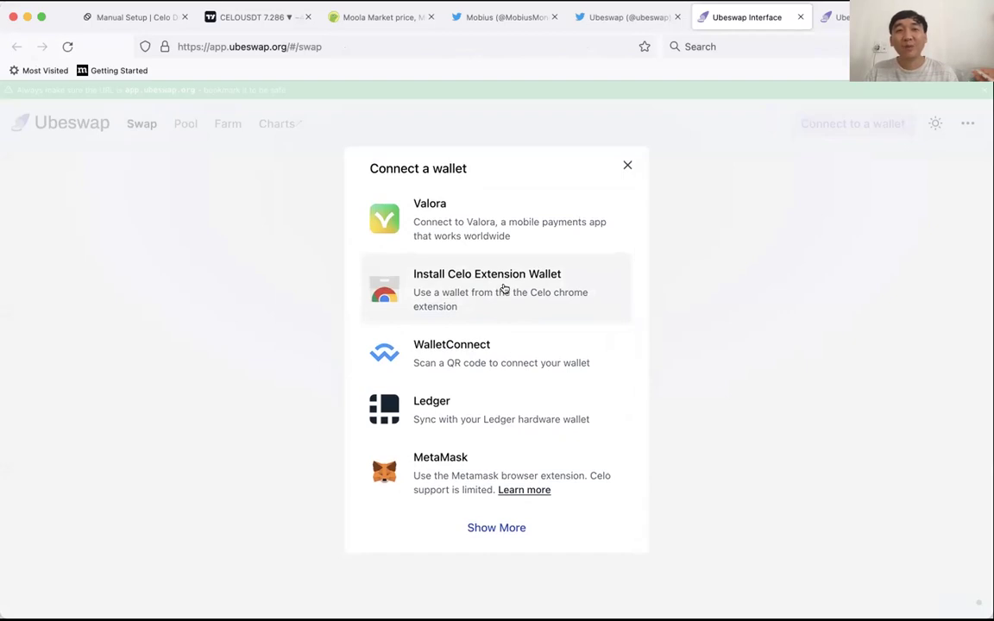
{"action": "left_click", "coordinate": [457, 464]}
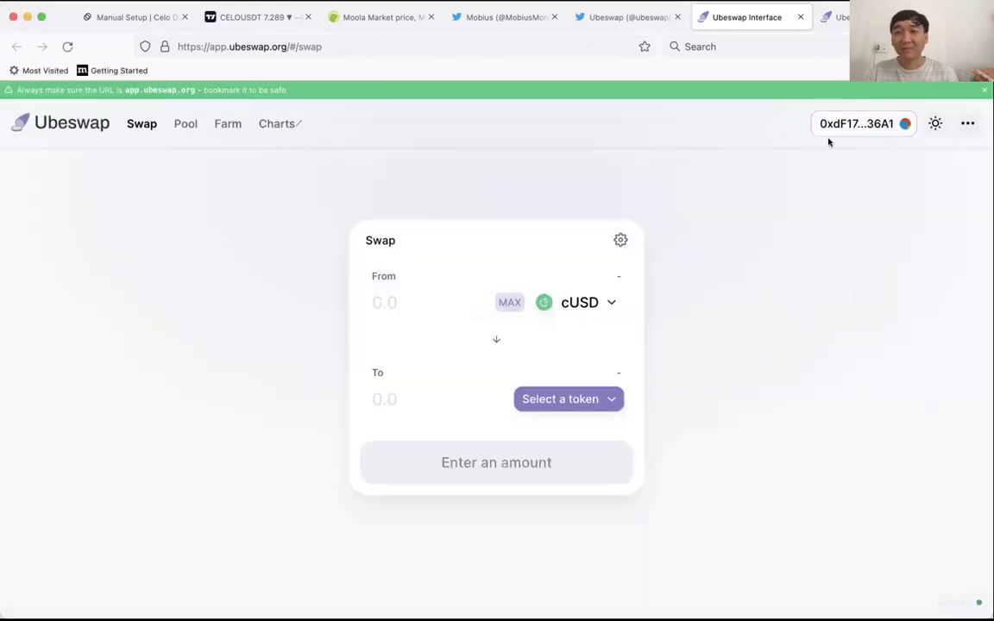
- Set CELO as the token to swap from on Ubeswap
{"action": "left_click", "coordinate": [554, 300]}
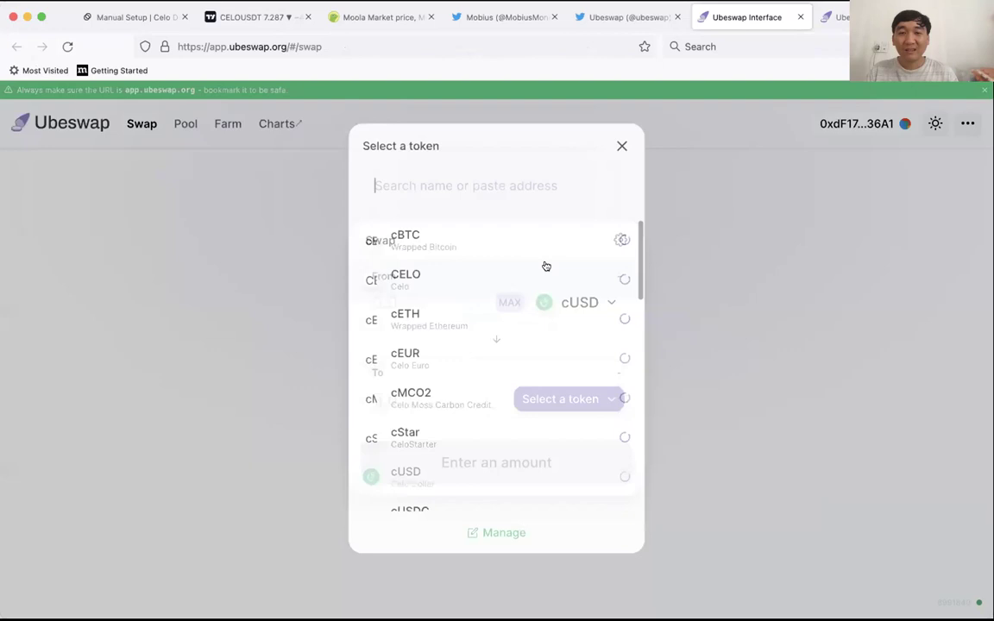
{"action": "left_click", "coordinate": [622, 144]}
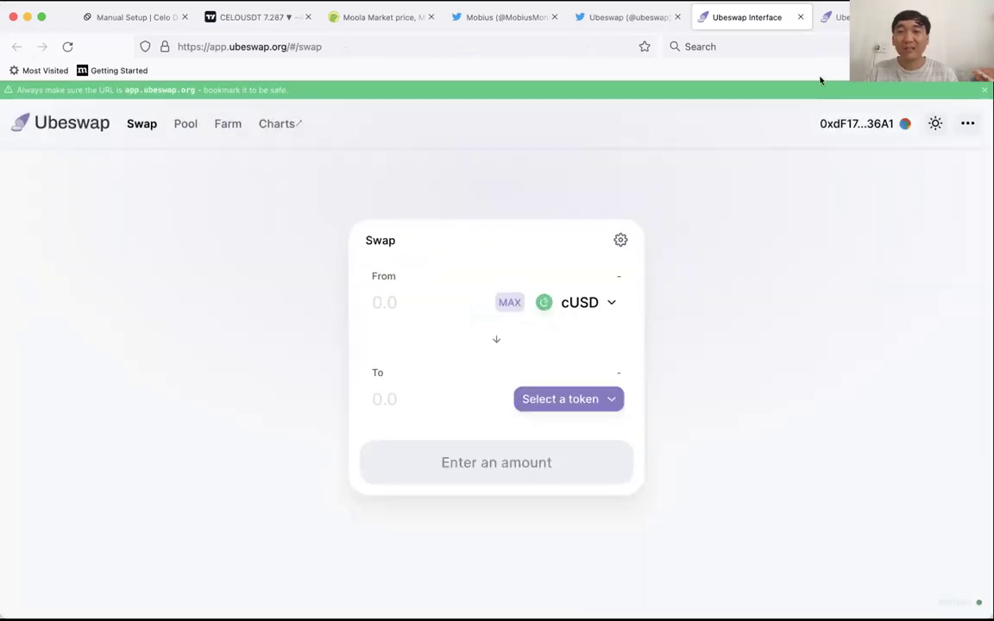
{"action": "left_click", "coordinate": [600, 303]}
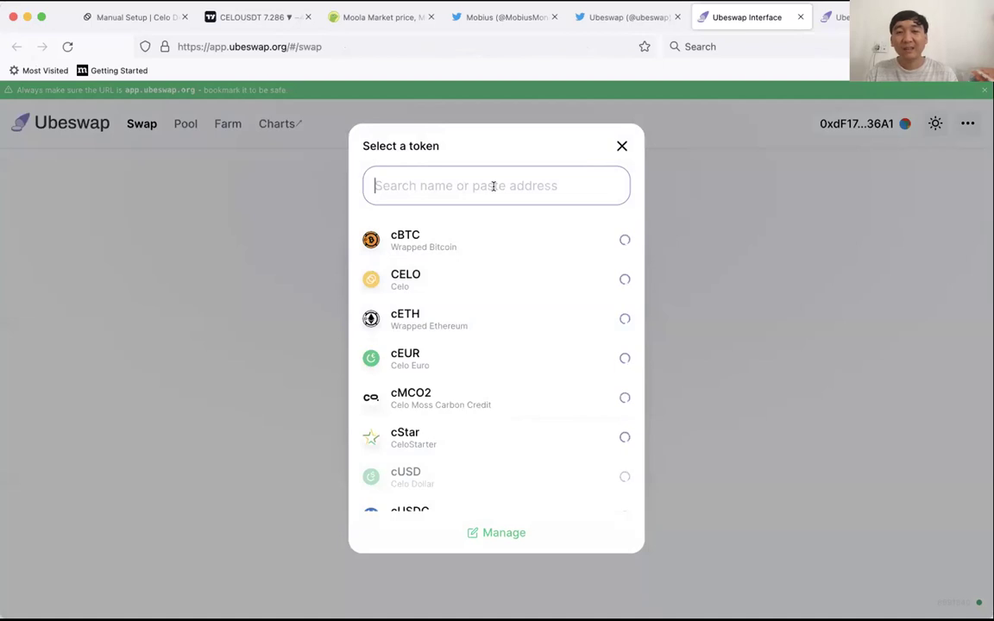
{"action": "left_click", "coordinate": [470, 273]}
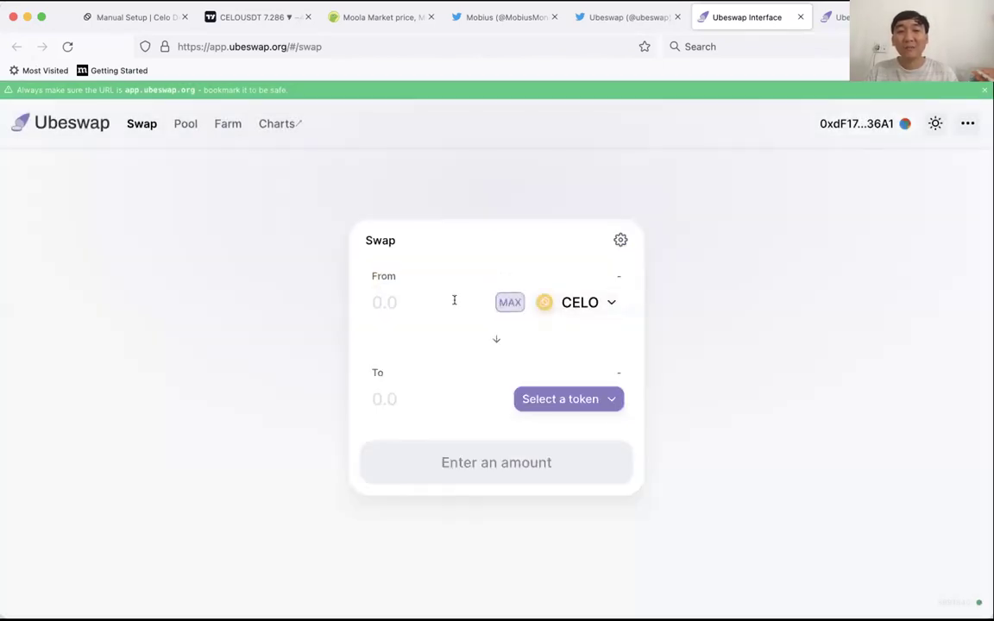
- Set MOBI as the token to receive in the Ubeswap swap
{"action": "left_click", "coordinate": [569, 399]}
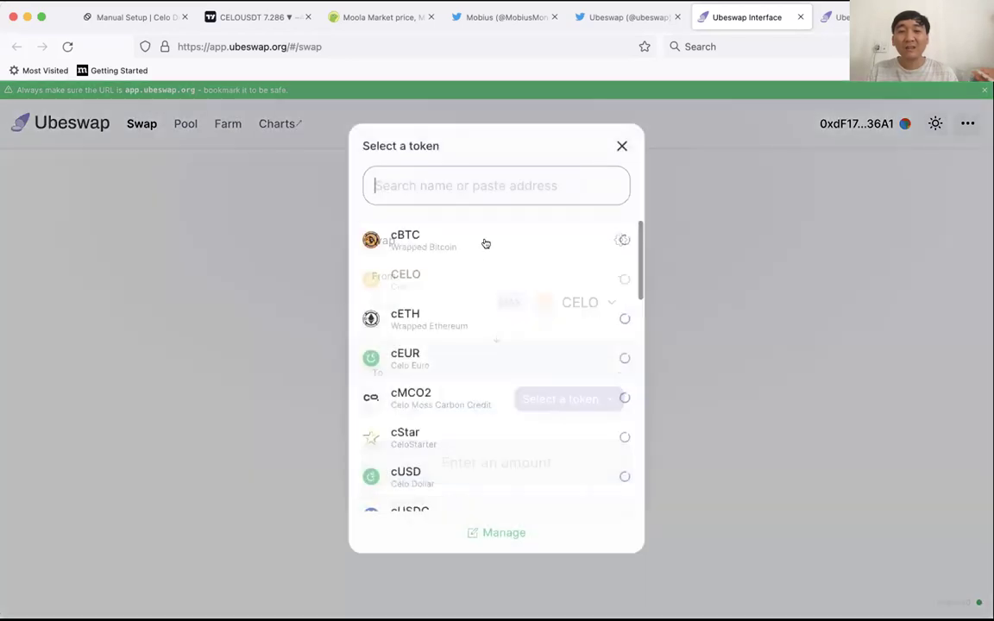
{"action": "scroll", "coordinate": [452, 418], "scroll_direction": "down", "scroll_amount": 5}
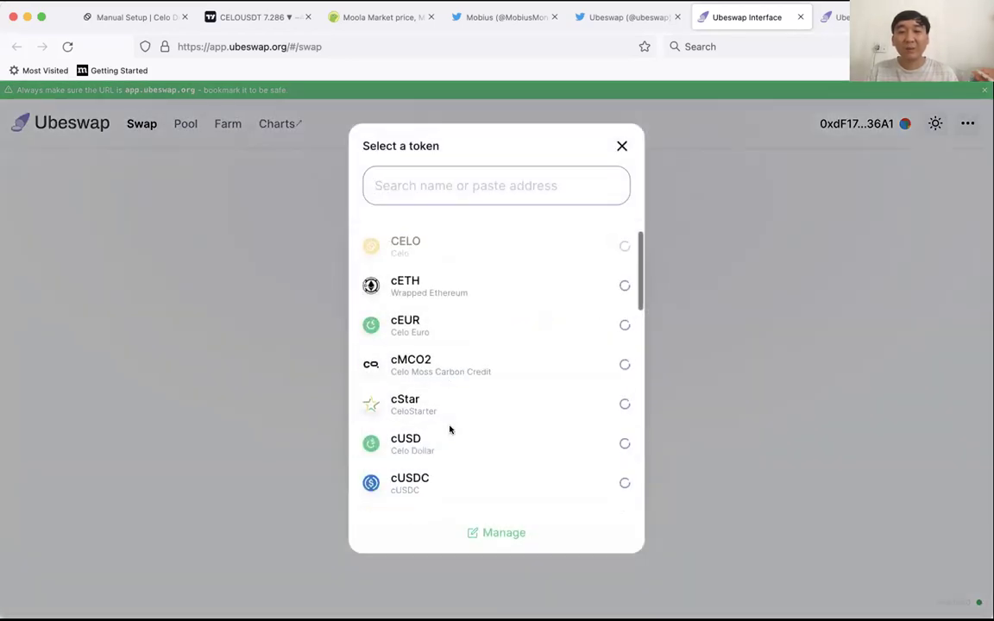
{"action": "scroll", "coordinate": [449, 430], "scroll_direction": "down", "scroll_amount": 4}
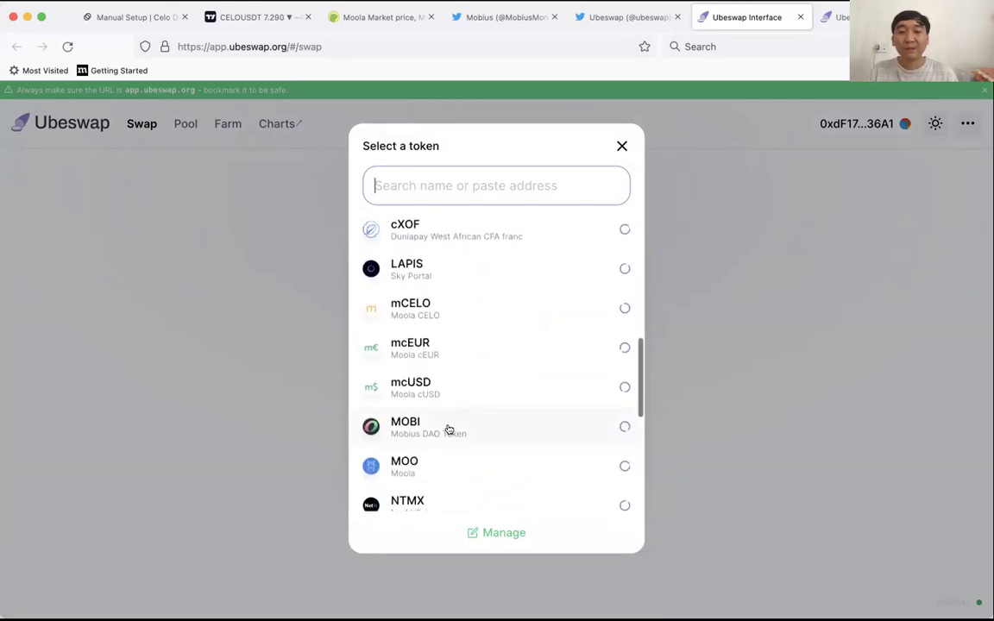
{"action": "scroll", "coordinate": [447, 427], "scroll_direction": "down", "scroll_amount": 5}
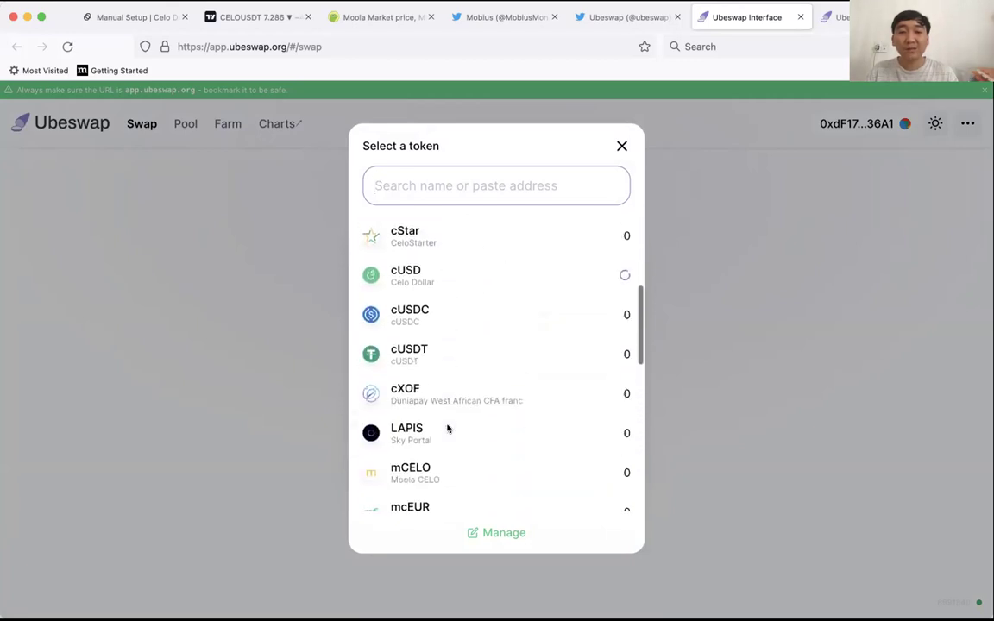
{"action": "scroll", "coordinate": [446, 428], "scroll_direction": "down", "scroll_amount": 4}
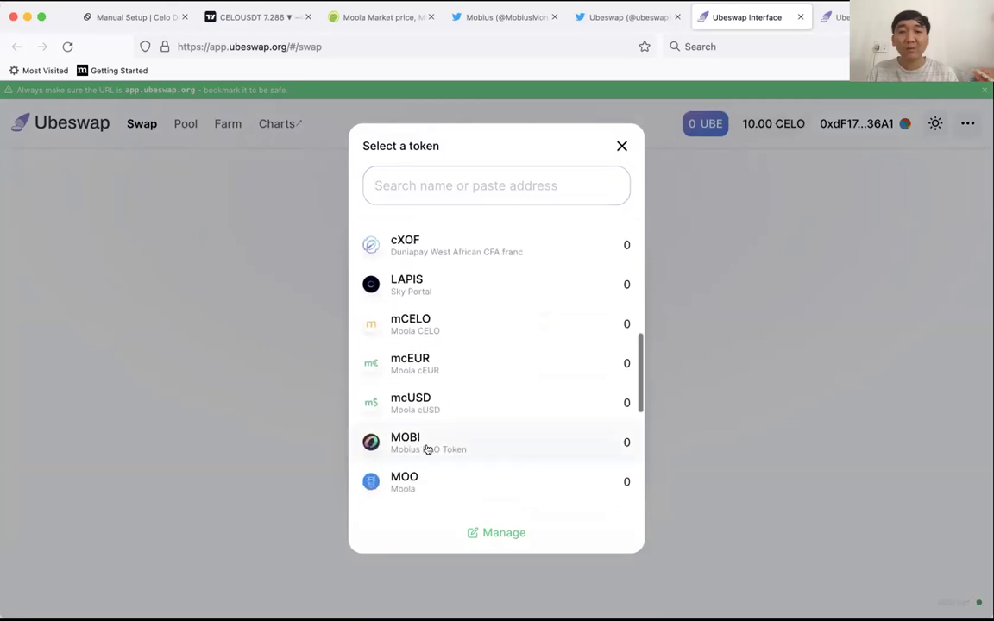
{"action": "left_click", "coordinate": [427, 446]}
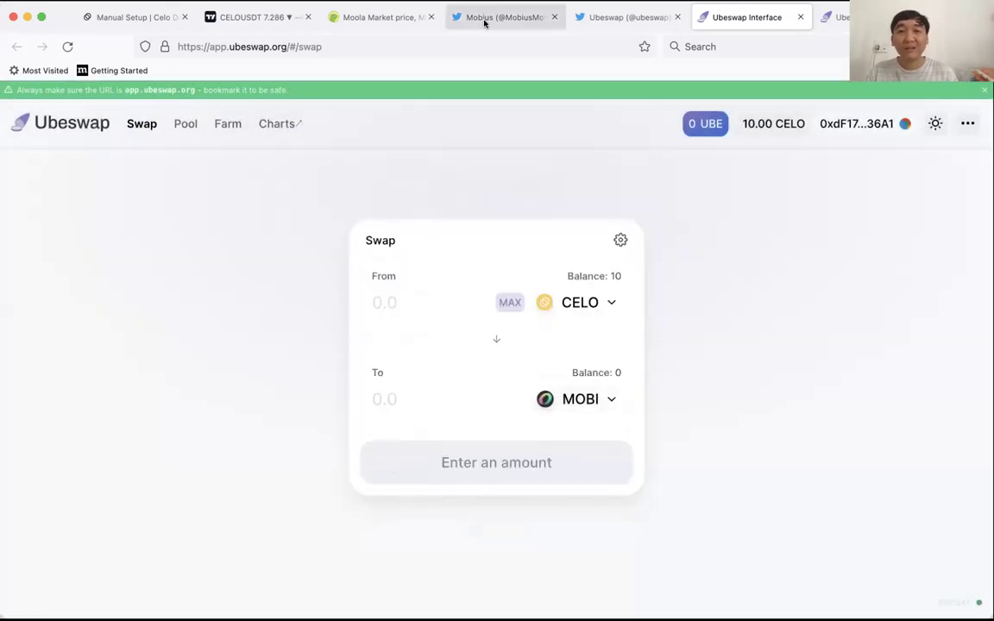
- Reload the Ubeswap analytics tokens page and return to the swap page
{"action": "left_click", "coordinate": [835, 18]}
{"action": "left_click", "coordinate": [67, 47]}
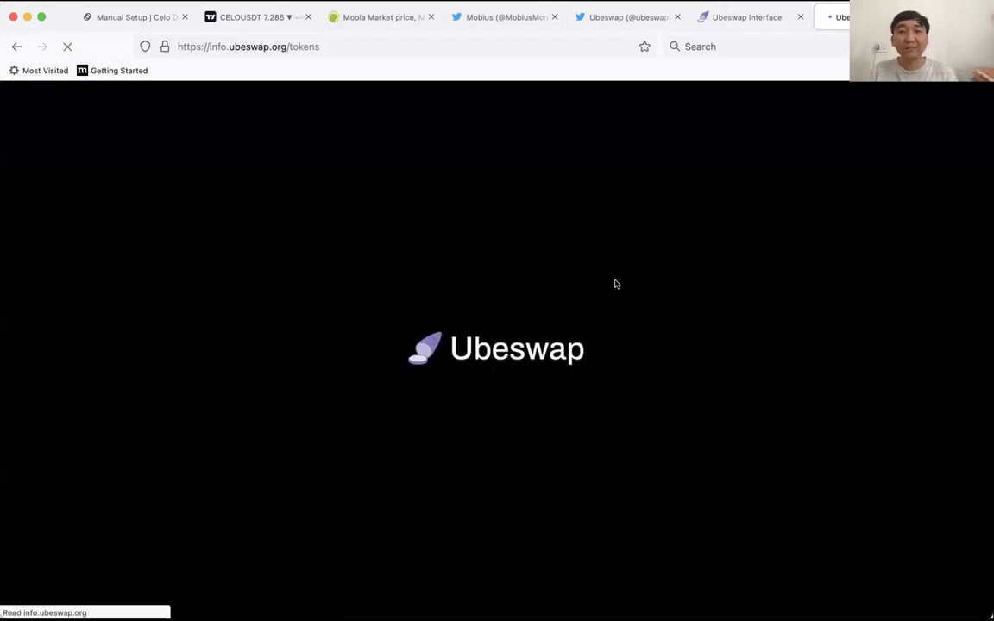
{"action": "left_click", "coordinate": [740, 18]}
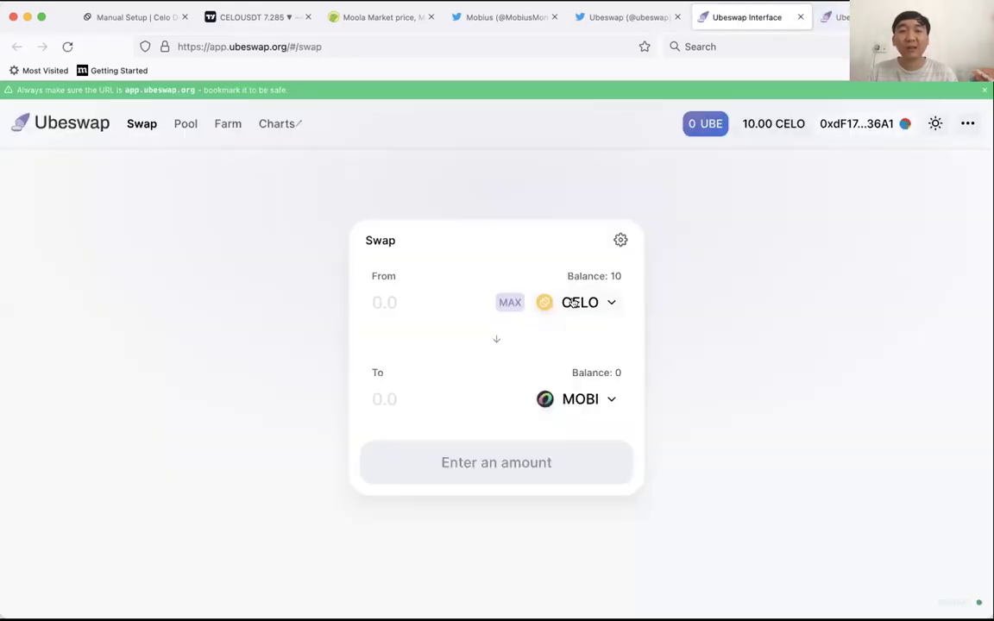
- Set the Ubeswap swap to convert MOBI into cUSD and enter 1 as the amount to swap
{"action": "left_click", "coordinate": [574, 302]}
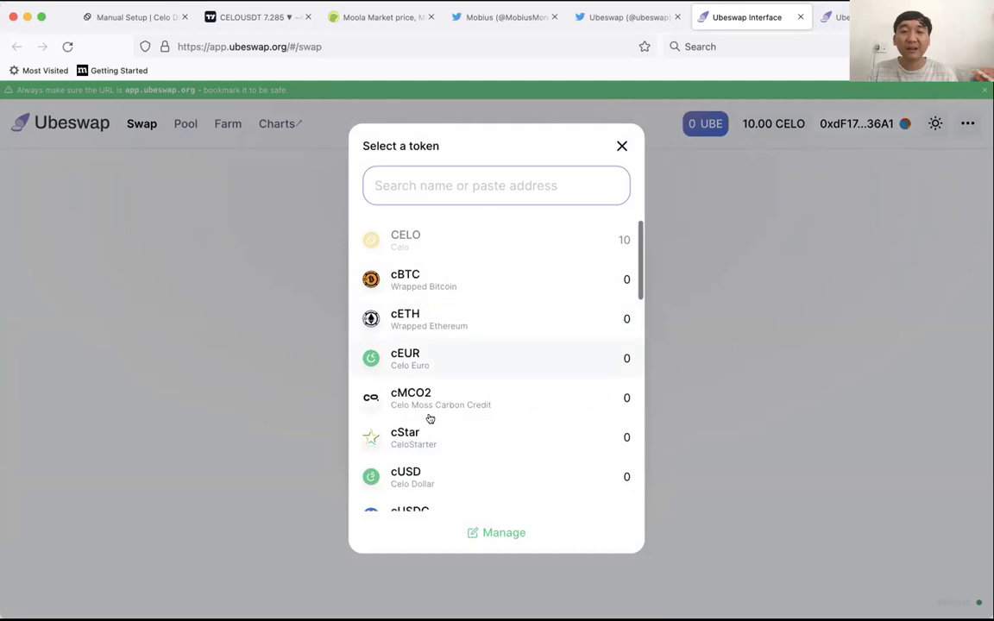
{"action": "scroll", "coordinate": [430, 419], "scroll_direction": "down", "scroll_amount": 5}
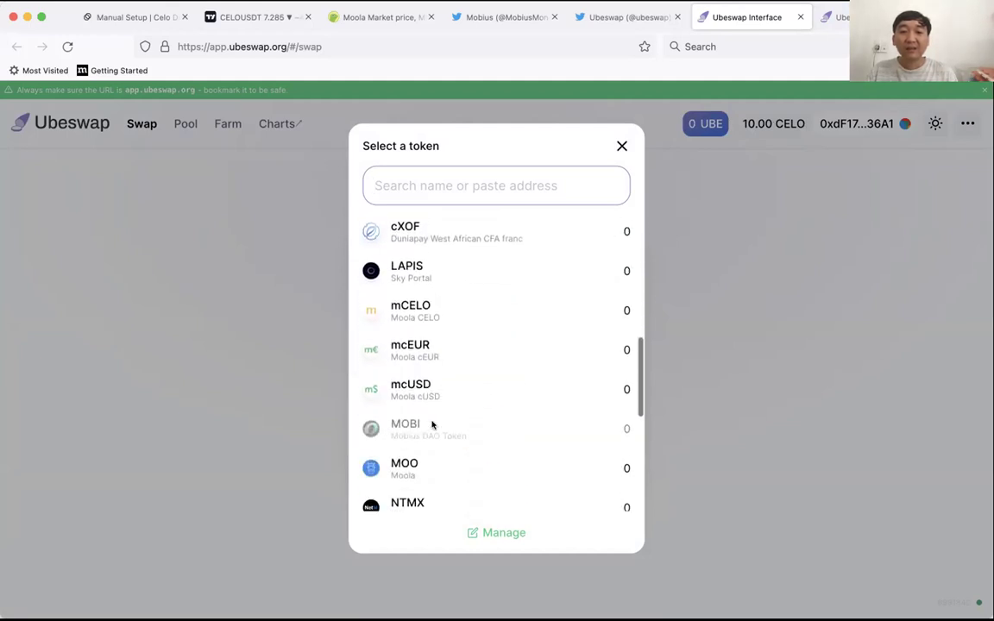
{"action": "left_click", "coordinate": [429, 368]}
{"action": "left_click", "coordinate": [569, 300]}
{"action": "scroll", "coordinate": [458, 345], "scroll_direction": "down", "scroll_amount": 2}
{"action": "left_click", "coordinate": [437, 422]}
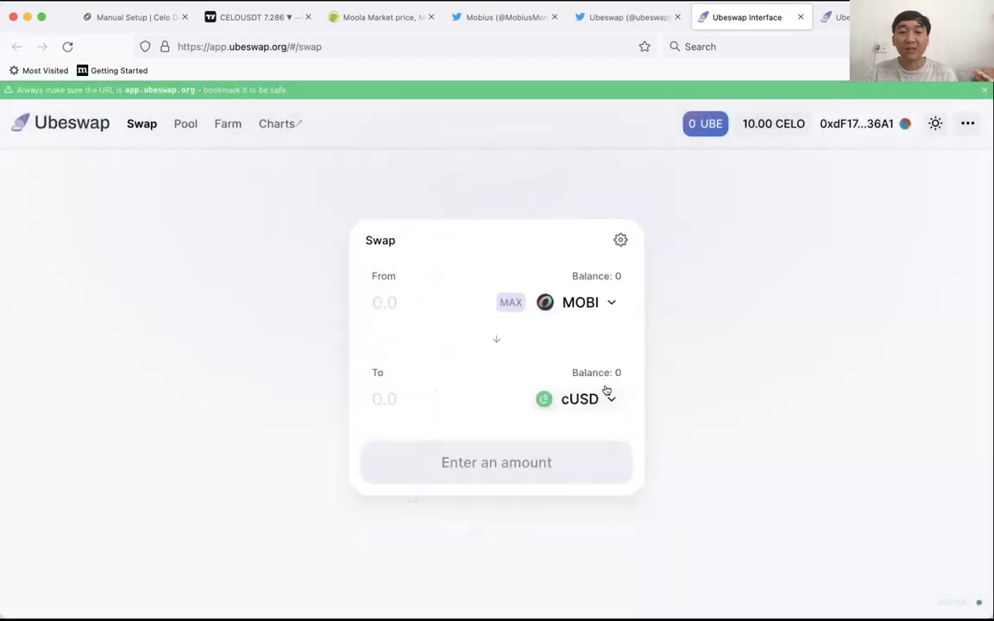
{"action": "left_click", "coordinate": [394, 293]}
{"action": "type", "text": "1"}
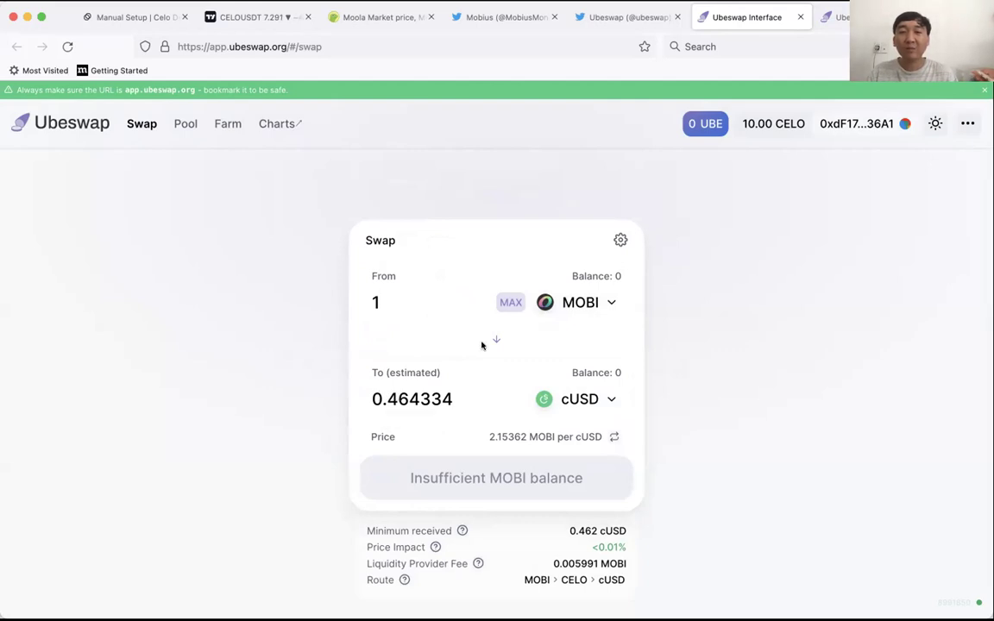
- Check the MOBI price on the Ubeswap analytics tokens page and return to the swap page
{"action": "key", "text": "ctrl+Tab"}
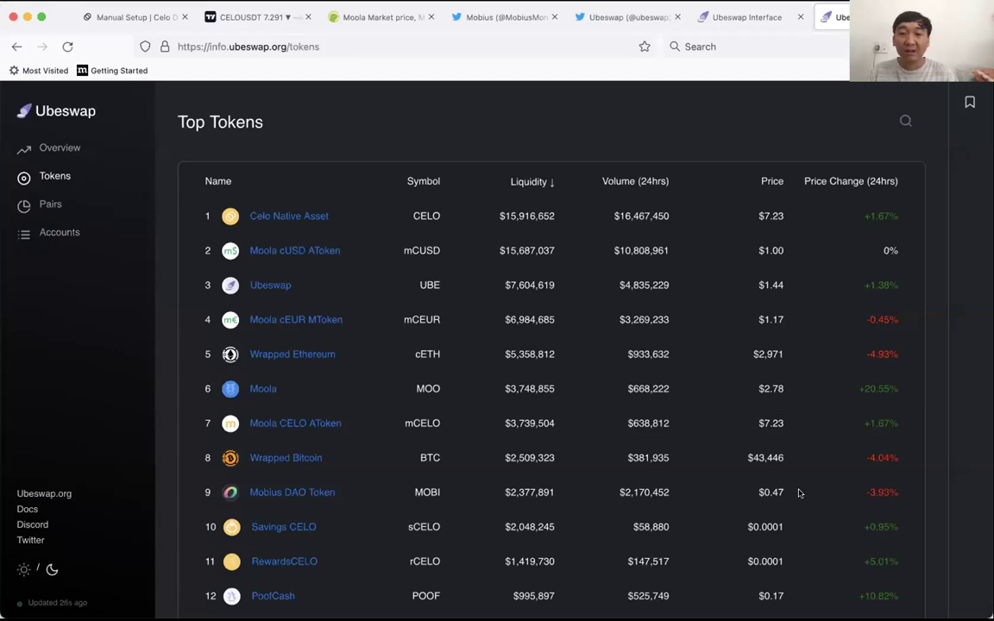
{"action": "left_click_drag", "start_coordinate": [762, 488], "coordinate": [783, 490]}
{"action": "left_click", "coordinate": [742, 19]}
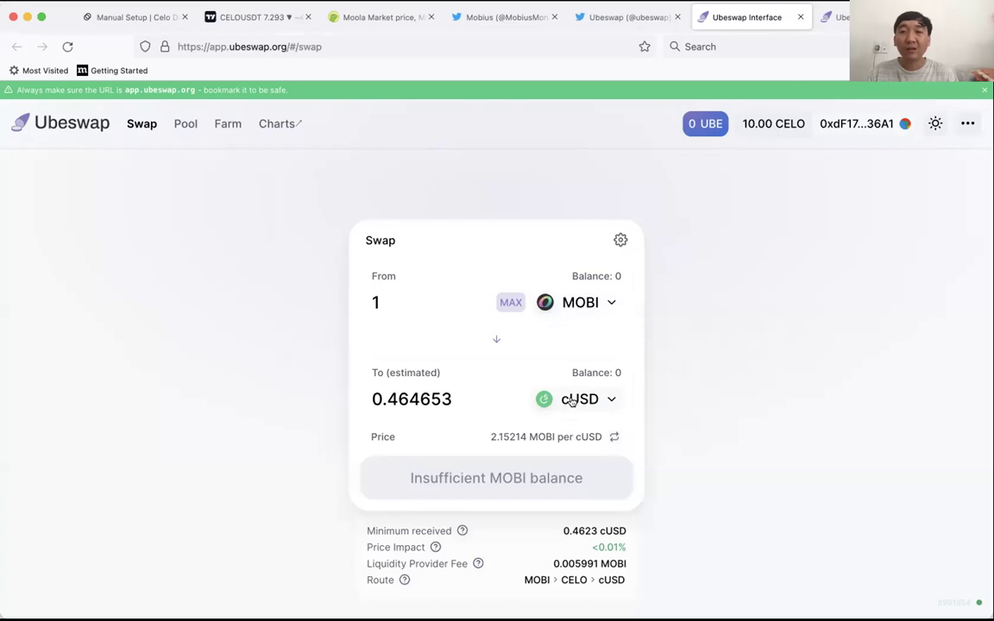
- Switch to CoinGecko, search for "cusd" and open the Celo Dollar (CUSD) page
{"action": "left_click", "coordinate": [371, 17]}
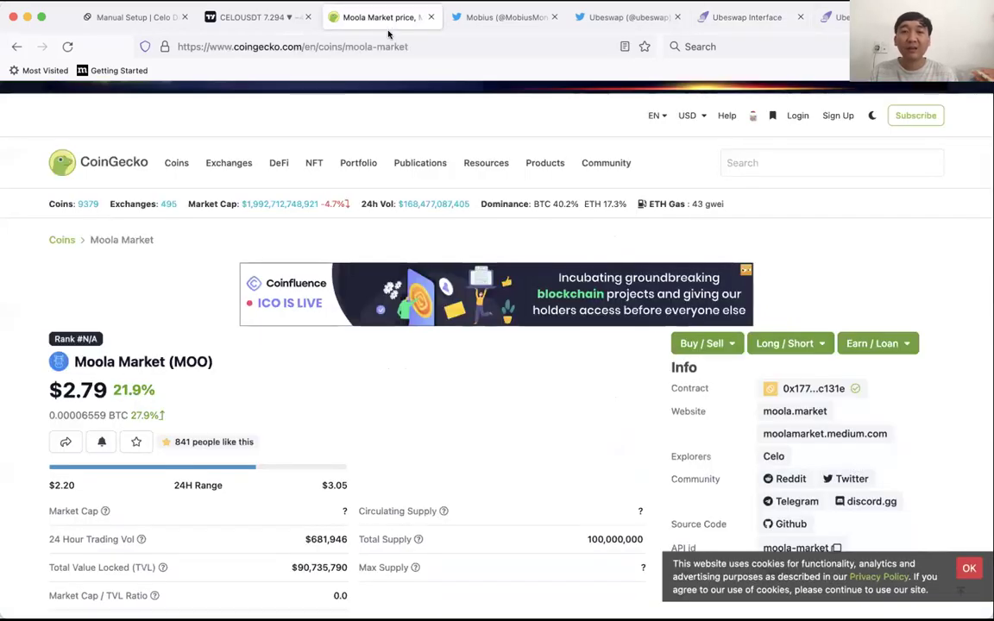
{"action": "left_click", "coordinate": [741, 157]}
{"action": "type", "text": "cusd"}
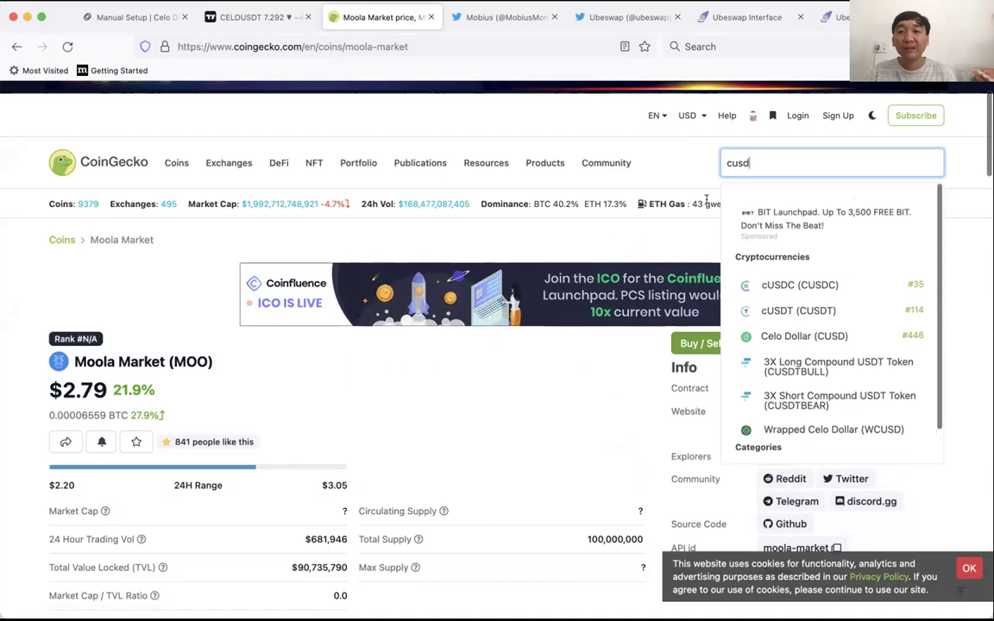
{"action": "left_click", "coordinate": [790, 337]}
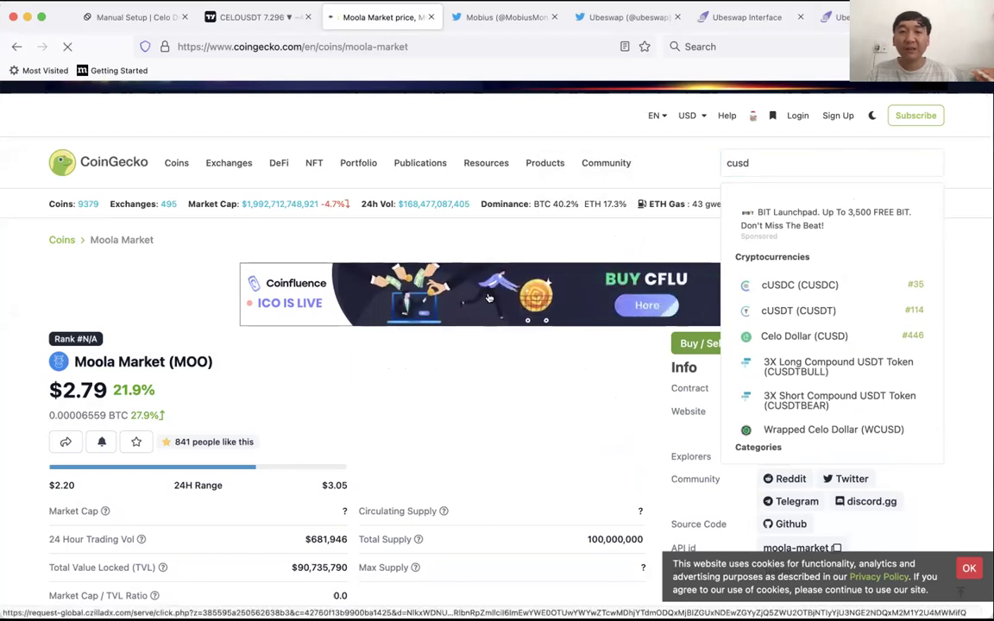
- Examine which exchanges and trading pairs are listed in the Celo Dollar spot markets
{"action": "scroll", "coordinate": [336, 347], "scroll_direction": "down", "scroll_amount": 3}
{"action": "scroll", "coordinate": [340, 344], "scroll_direction": "down", "scroll_amount": 3}
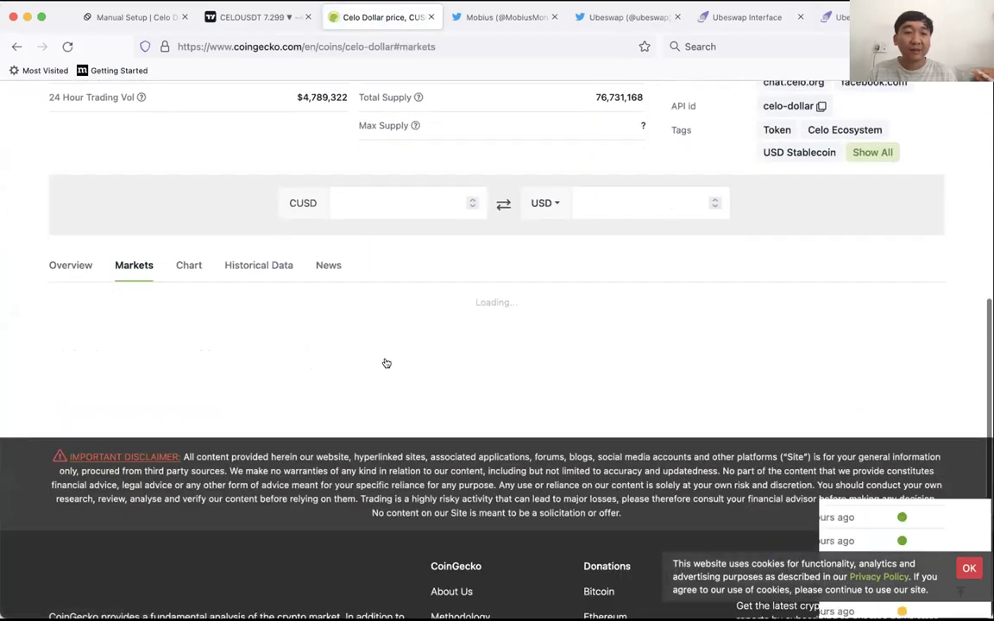
{"action": "scroll", "coordinate": [344, 379], "scroll_direction": "down", "scroll_amount": 2}
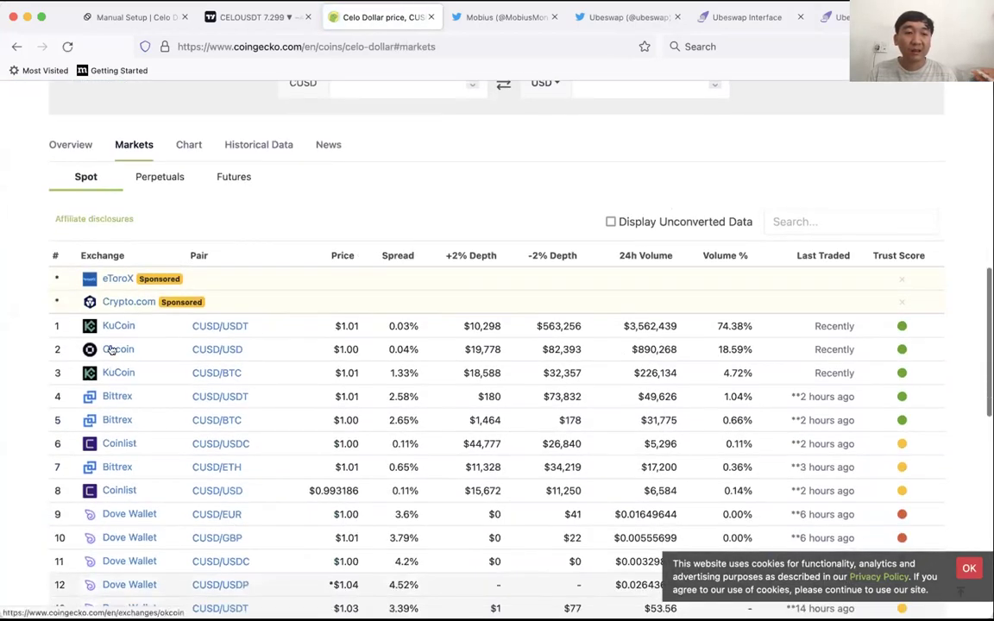
{"action": "scroll", "coordinate": [139, 466], "scroll_direction": "down", "scroll_amount": 2}
{"action": "scroll", "coordinate": [139, 466], "scroll_direction": "up", "scroll_amount": 2}
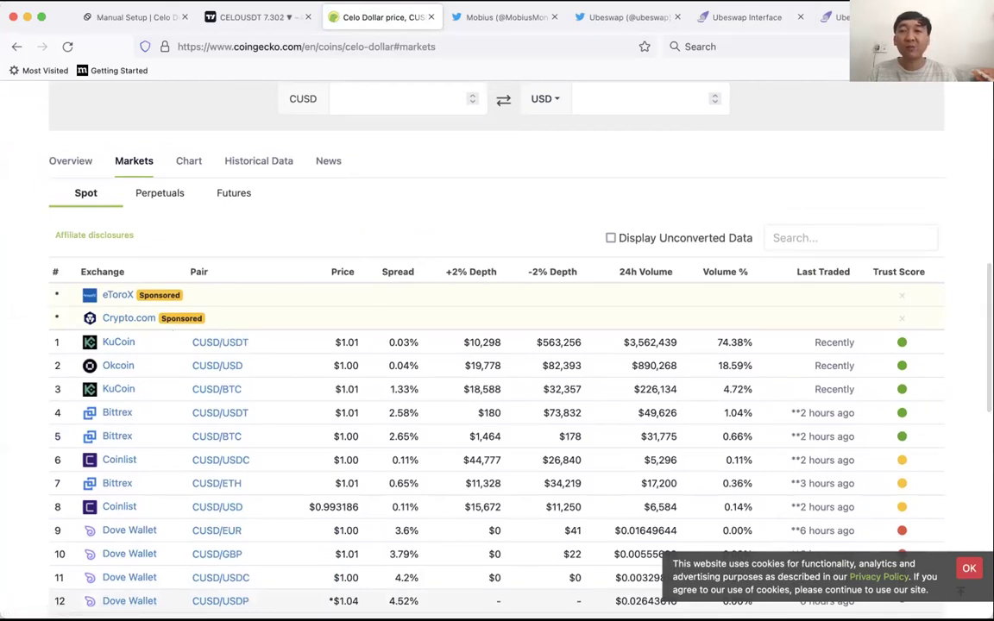
- Open the MetaMask wallet, review the account's token list on Celo (Mainnet), and close the wallet
{"action": "left_click", "coordinate": [949, 47]}
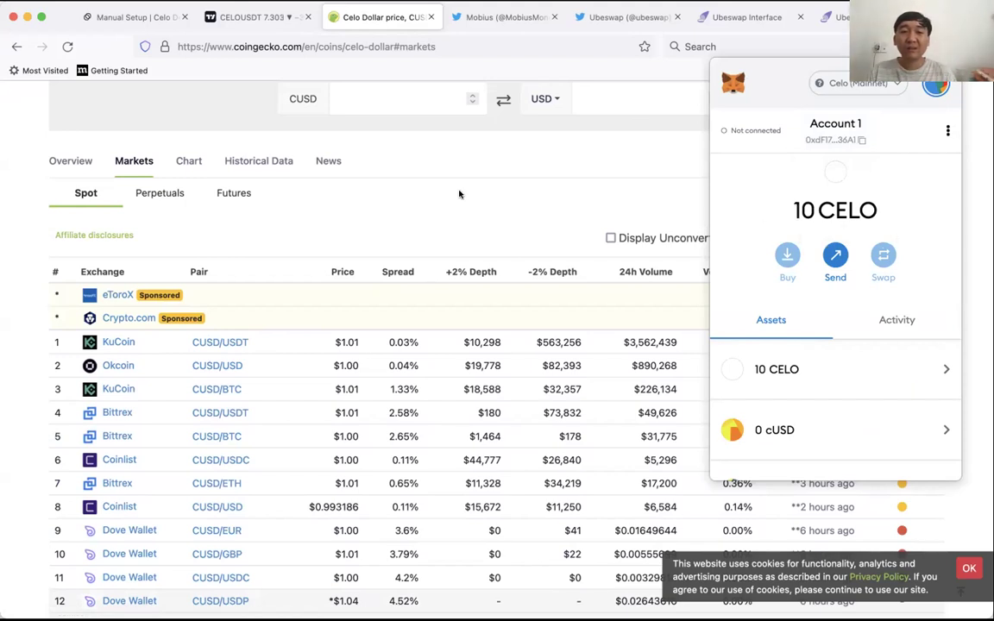
{"action": "left_click", "coordinate": [212, 321]}
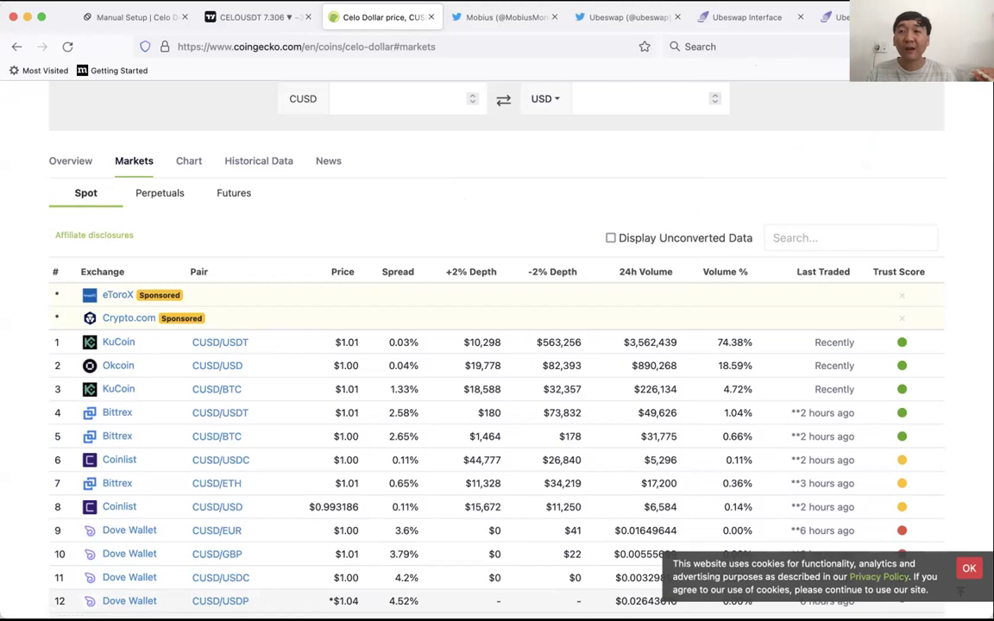
{"action": "left_click", "coordinate": [945, 46]}
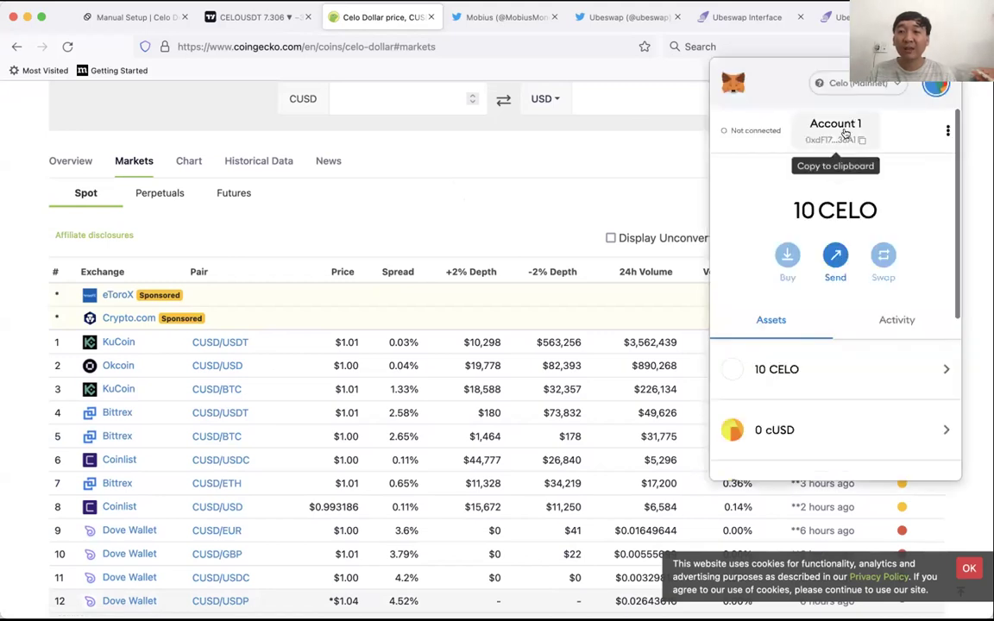
{"action": "scroll", "coordinate": [836, 349], "scroll_direction": "down", "scroll_amount": 3}
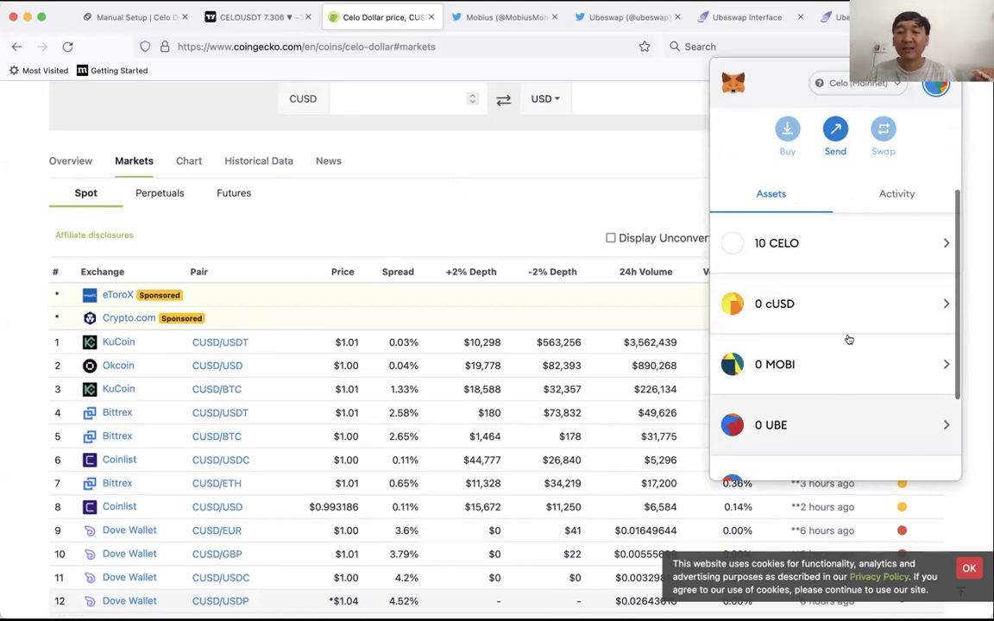
{"action": "scroll", "coordinate": [849, 183], "scroll_direction": "up", "scroll_amount": 3}
{"action": "scroll", "coordinate": [850, 182], "scroll_direction": "up", "scroll_amount": 1}
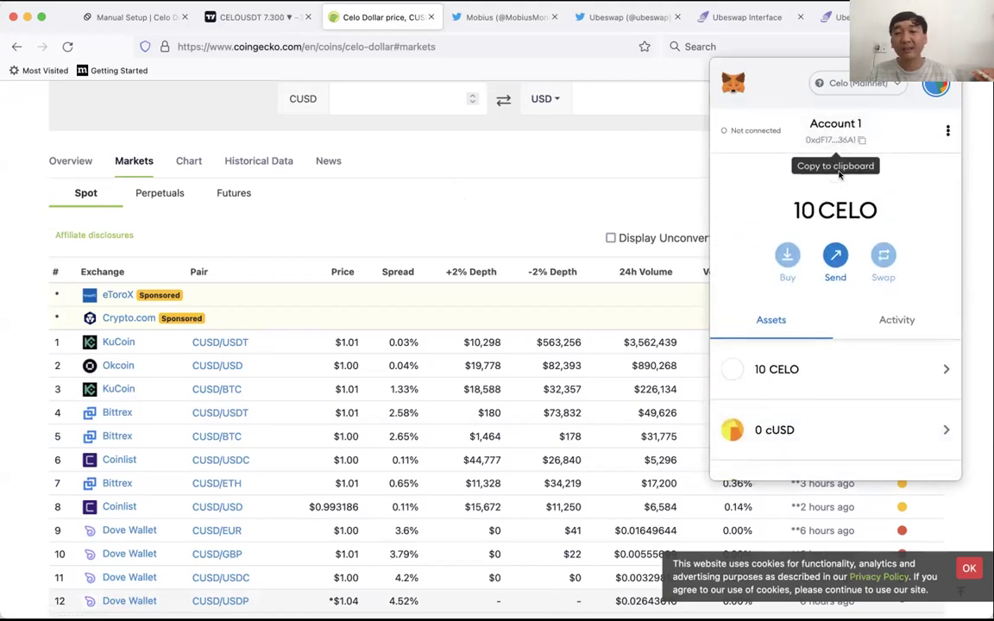
{"action": "scroll", "coordinate": [821, 431], "scroll_direction": "down", "scroll_amount": 1}
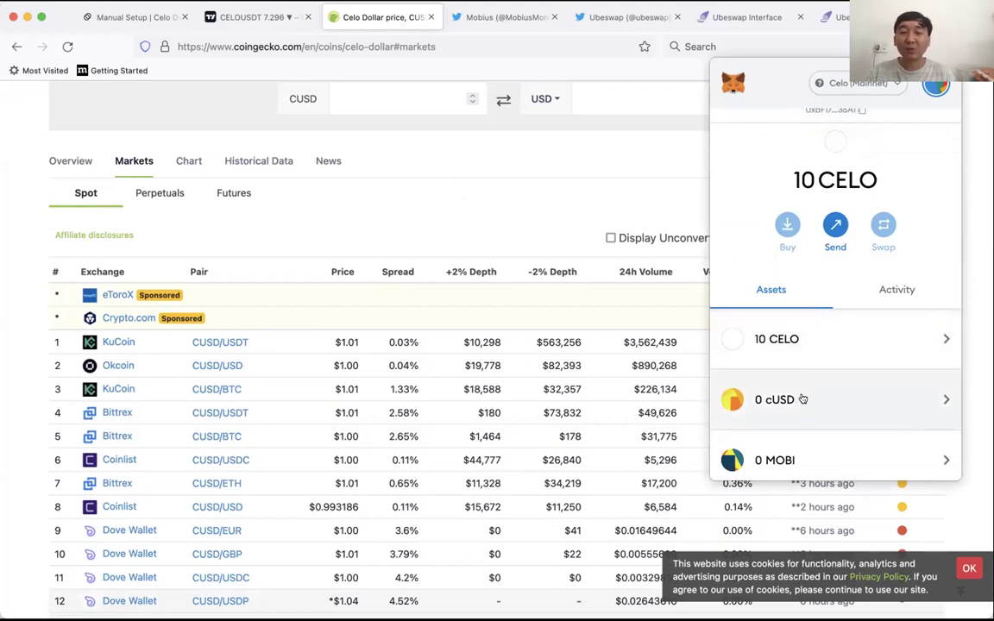
{"action": "scroll", "coordinate": [802, 400], "scroll_direction": "down", "scroll_amount": 4}
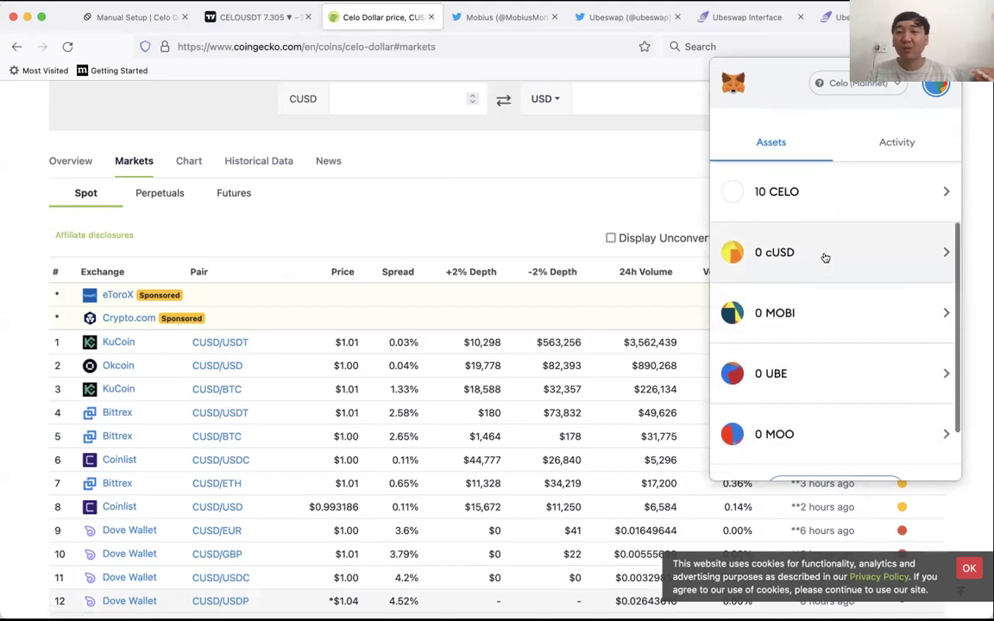
{"action": "scroll", "coordinate": [823, 257], "scroll_direction": "up", "scroll_amount": 5}
{"action": "scroll", "coordinate": [827, 312], "scroll_direction": "down", "scroll_amount": 3}
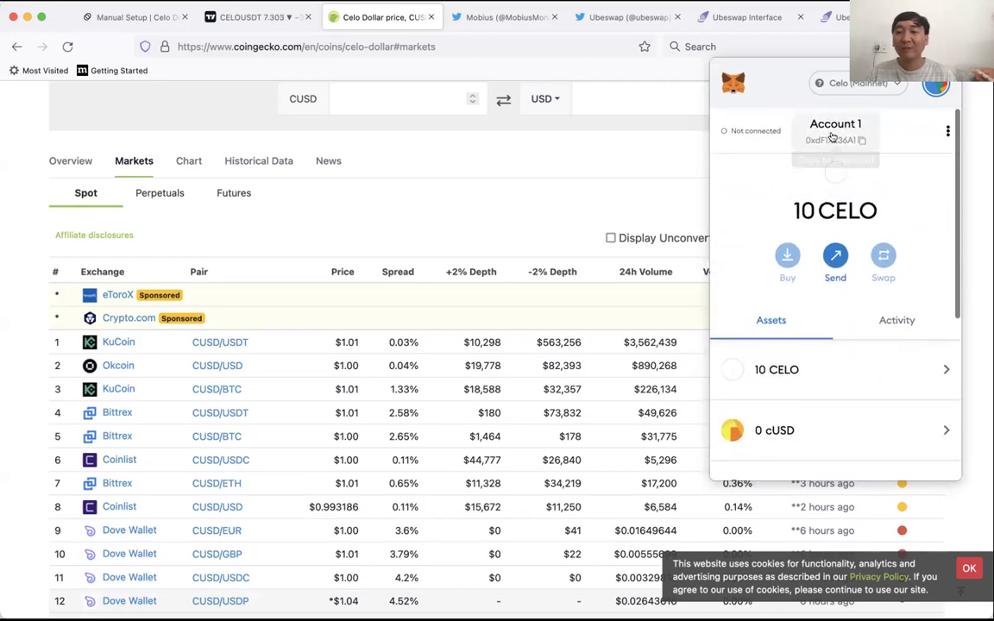
{"action": "scroll", "coordinate": [810, 399], "scroll_direction": "down", "scroll_amount": 2}
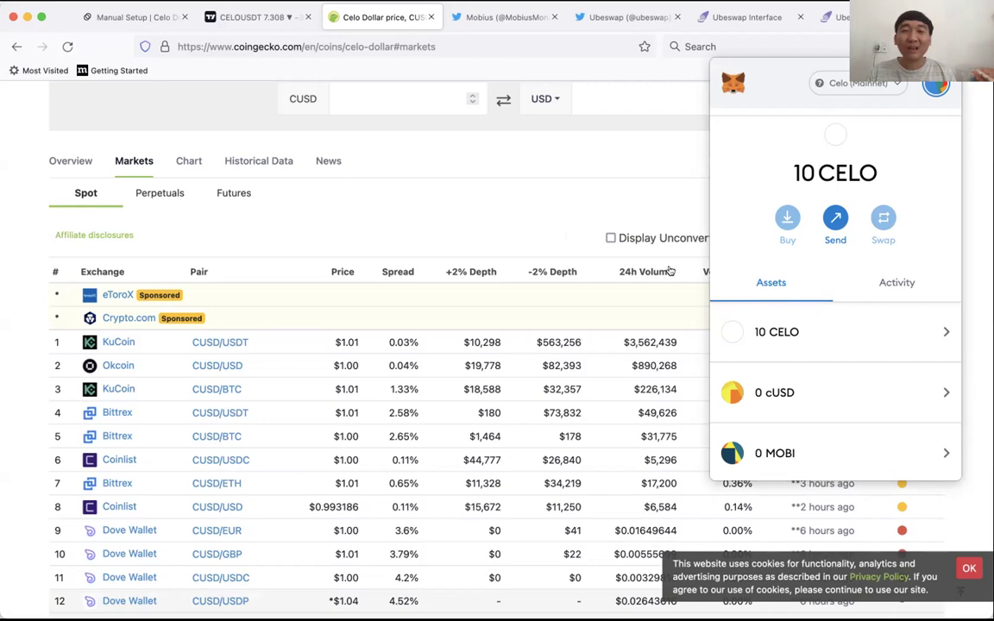
{"action": "left_click", "coordinate": [554, 225]}
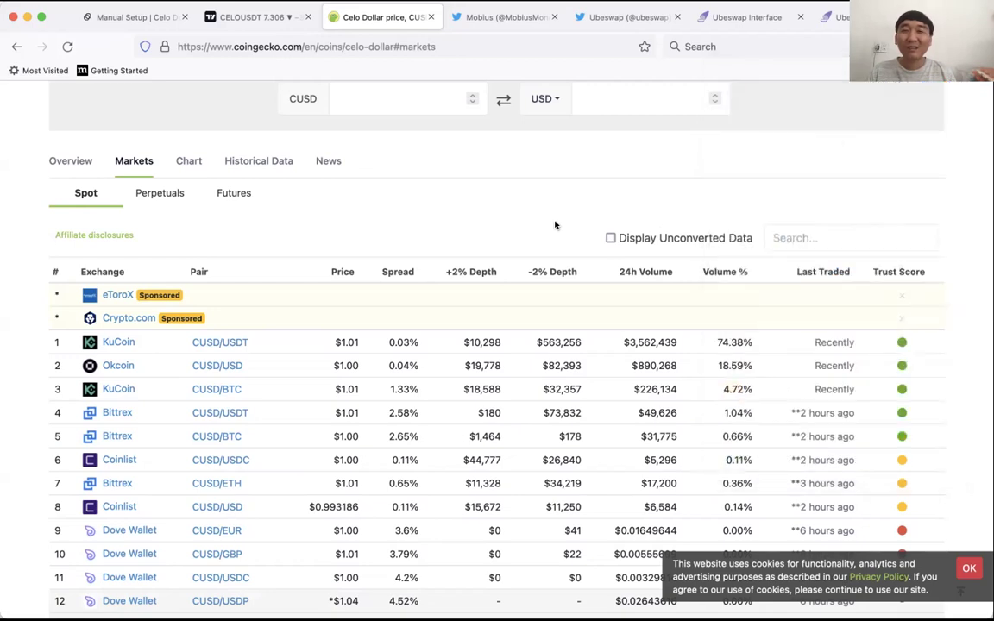
{"action": "scroll", "coordinate": [555, 225], "scroll_direction": "up", "scroll_amount": 5}
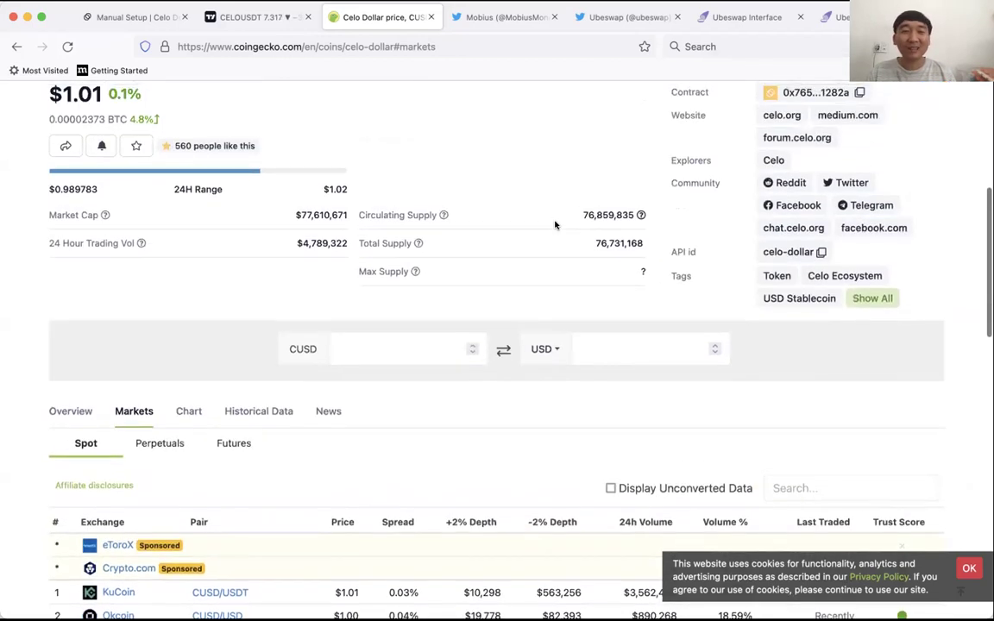
{"action": "scroll", "coordinate": [555, 225], "scroll_direction": "up", "scroll_amount": 6}
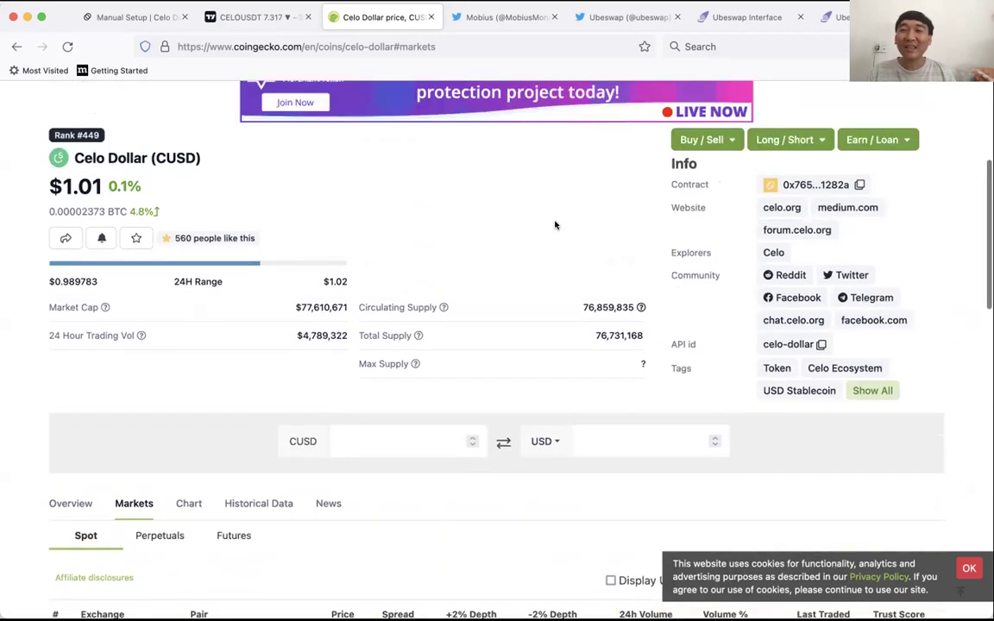
{"action": "scroll", "coordinate": [555, 225], "scroll_direction": "down", "scroll_amount": 3}
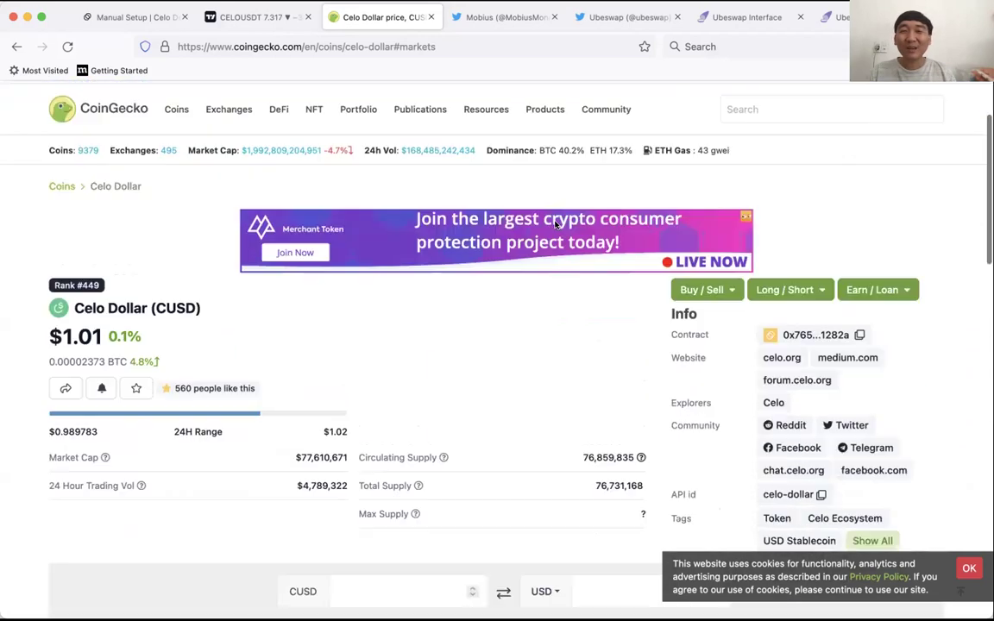
{"action": "scroll", "coordinate": [555, 225], "scroll_direction": "up", "scroll_amount": 4}
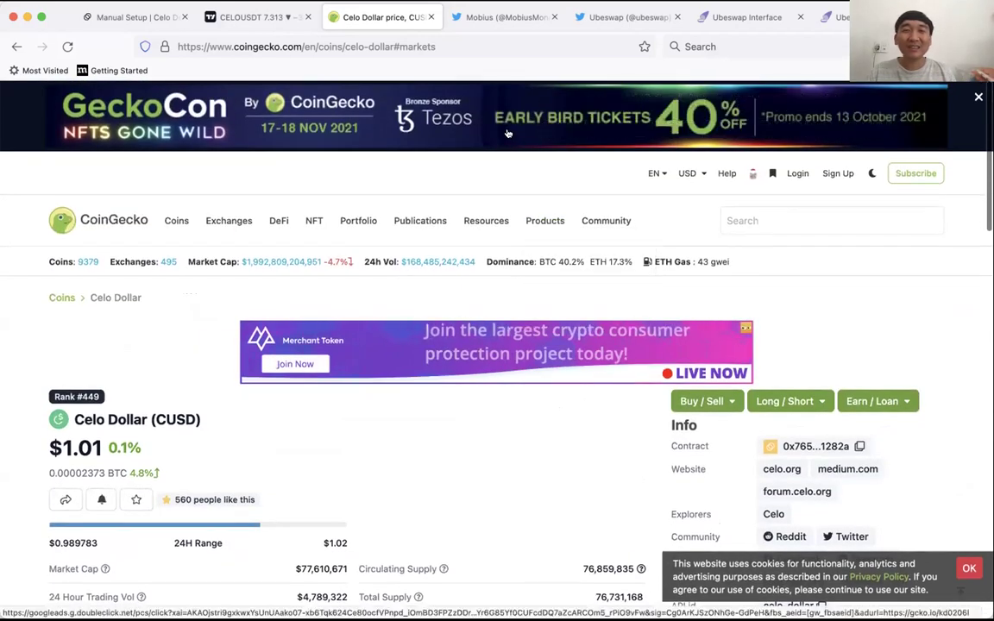
- Return to the Ubeswap swap page and set the swap from CELO to MOBI
{"action": "left_click", "coordinate": [721, 18]}
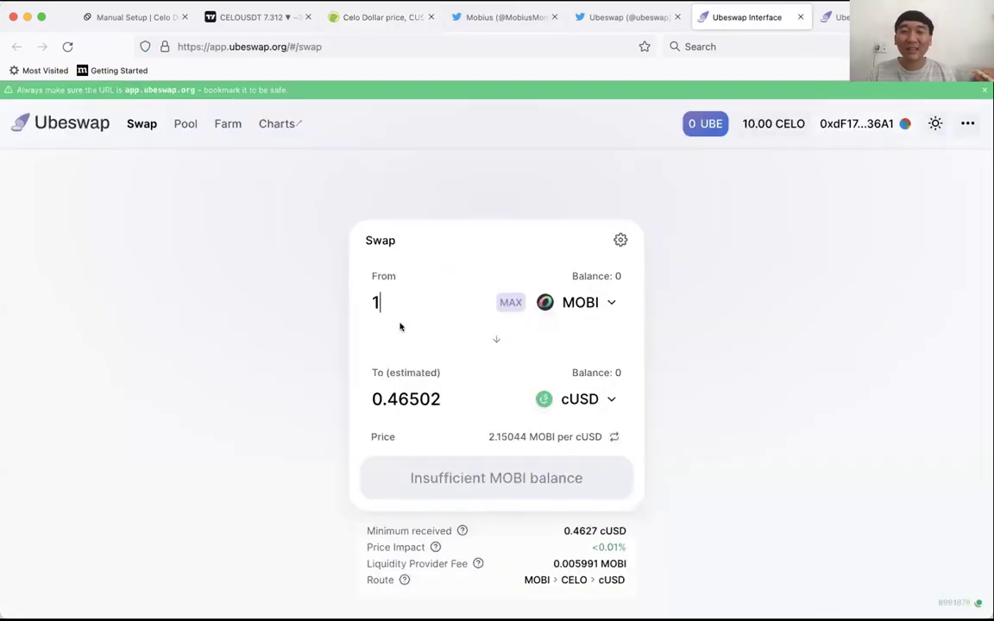
{"action": "left_click", "coordinate": [548, 301]}
{"action": "left_click", "coordinate": [484, 241]}
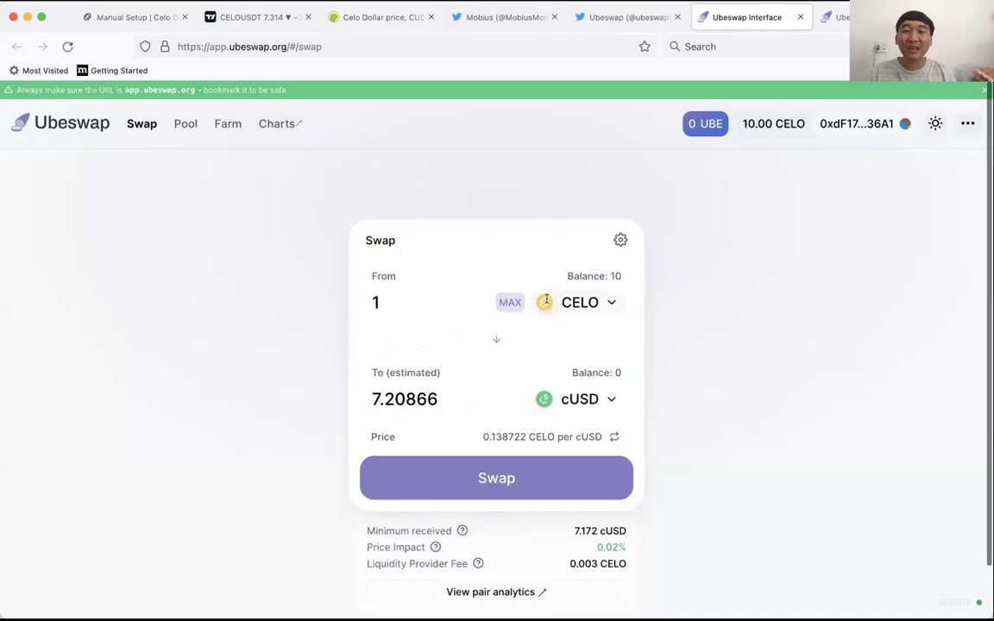
{"action": "left_click", "coordinate": [576, 397]}
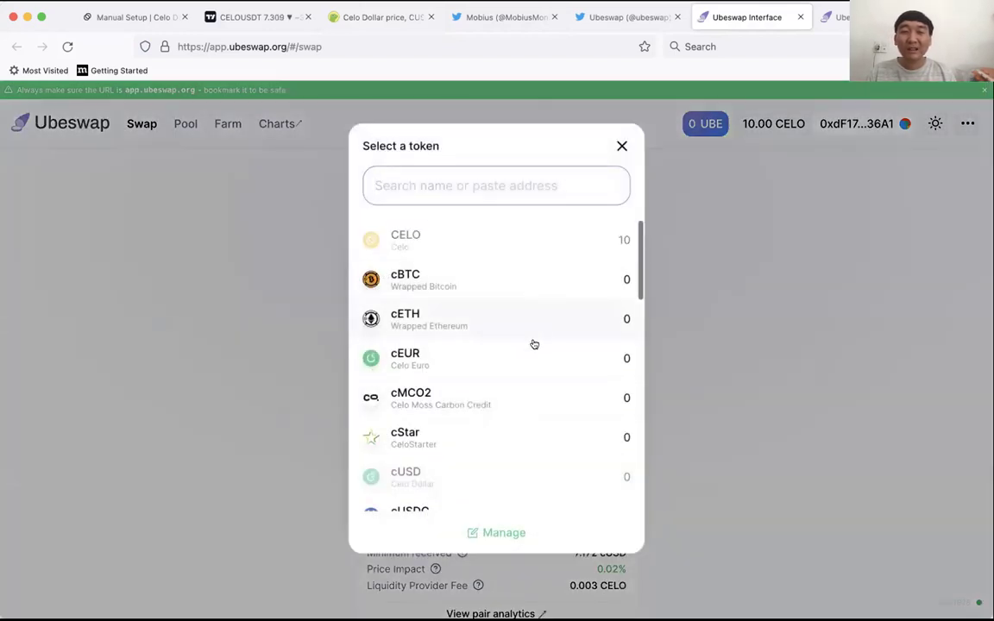
{"action": "scroll", "coordinate": [533, 345], "scroll_direction": "down", "scroll_amount": 3}
{"action": "scroll", "coordinate": [533, 345], "scroll_direction": "down", "scroll_amount": 7}
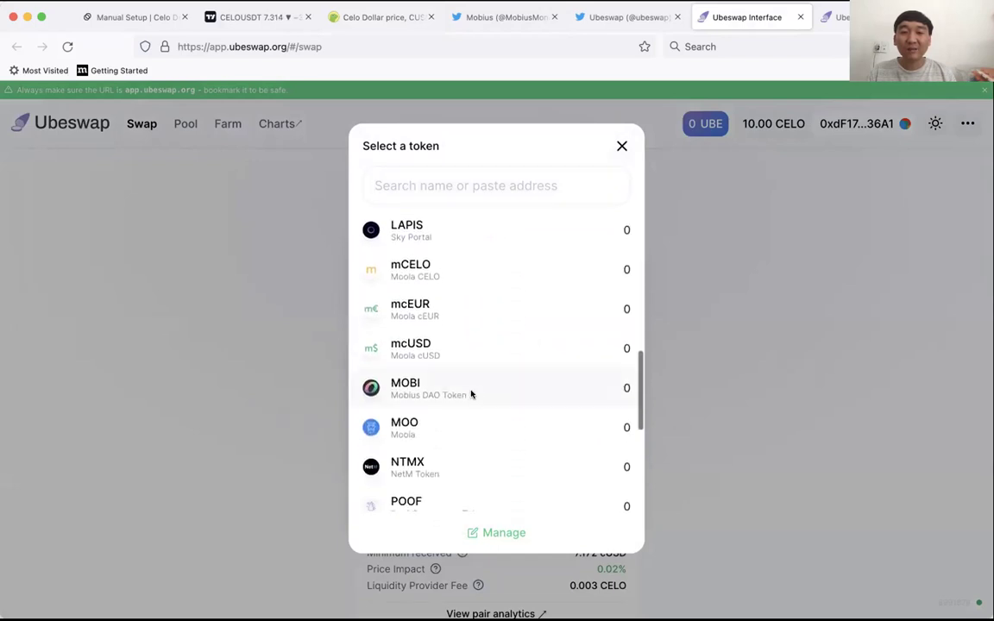
{"action": "left_click", "coordinate": [472, 394]}
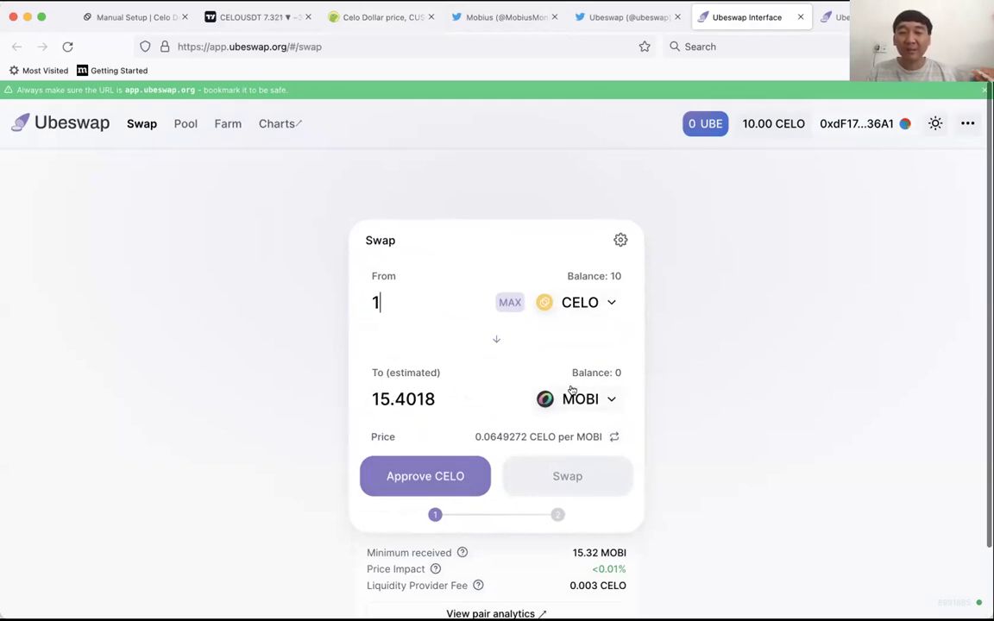
- Approve CELO for spending, swap 1 CELO for MOBI, and dismiss the transaction notice
{"action": "left_click", "coordinate": [409, 484]}
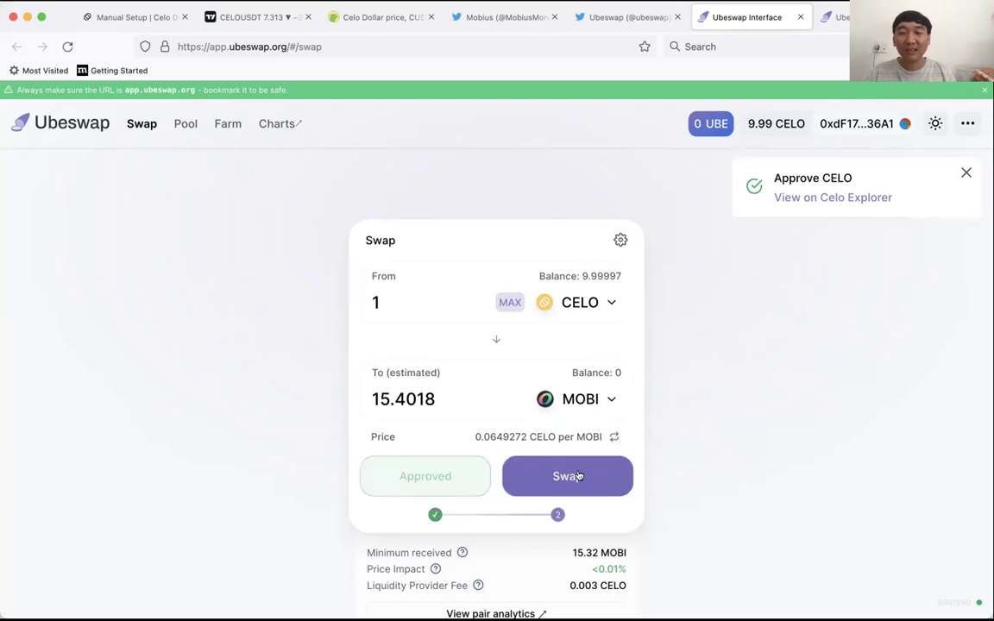
{"action": "left_click", "coordinate": [553, 476]}
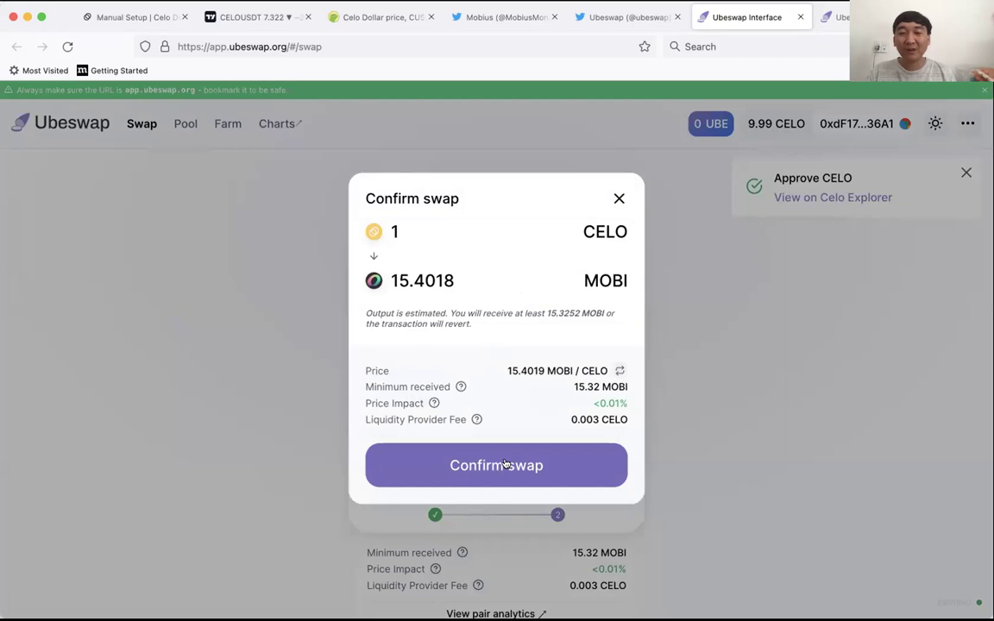
{"action": "left_click", "coordinate": [507, 465]}
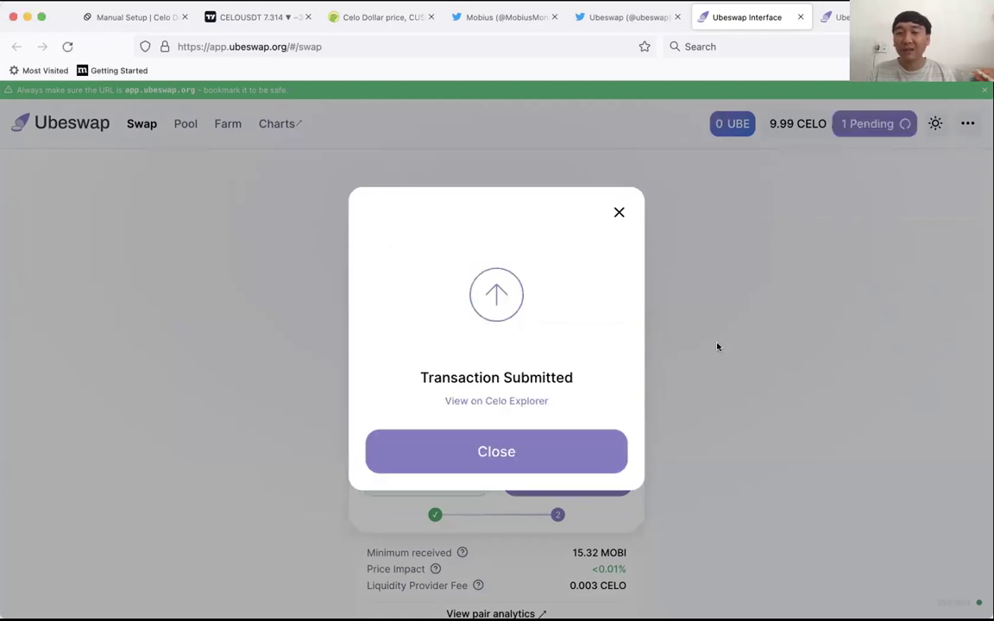
{"action": "left_click", "coordinate": [574, 441]}
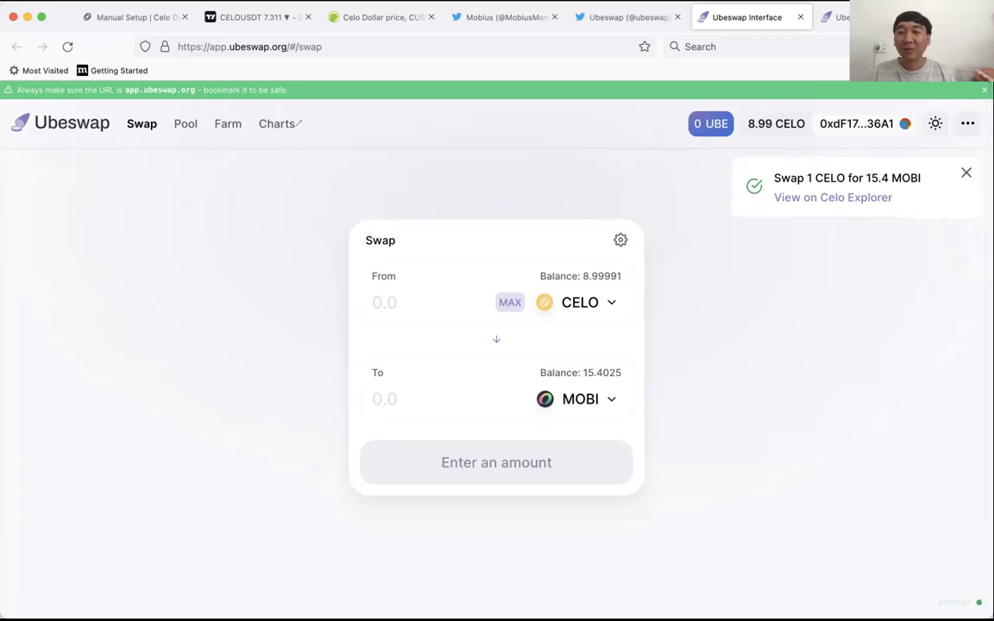
- Review the recent activity and the token balances of the MetaMask account, and close the wallet
{"action": "left_click", "coordinate": [941, 47]}
{"action": "left_click", "coordinate": [824, 326]}
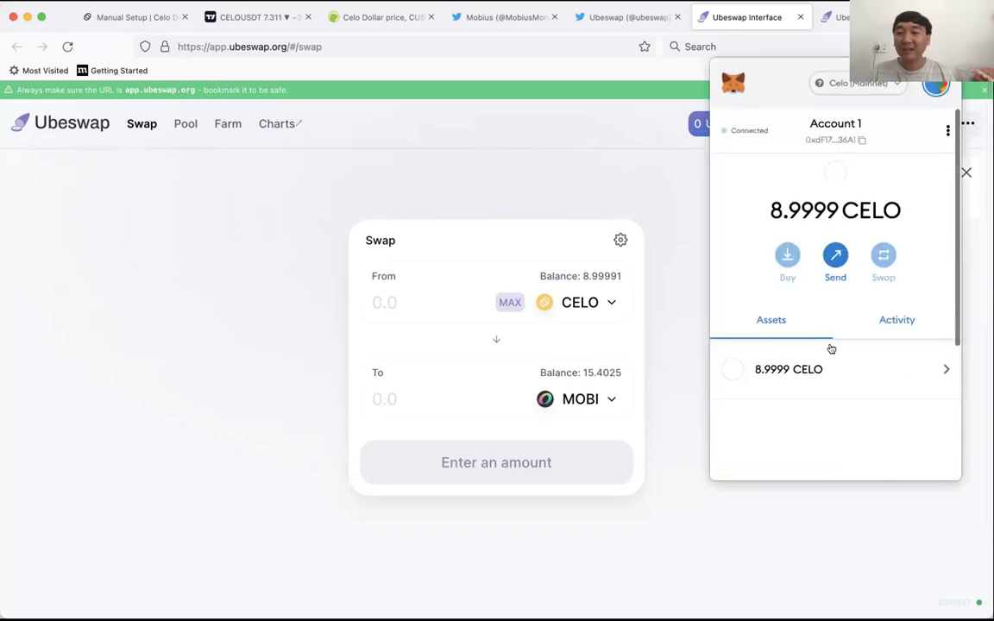
{"action": "left_click", "coordinate": [898, 321]}
{"action": "scroll", "coordinate": [818, 381], "scroll_direction": "down", "scroll_amount": 1}
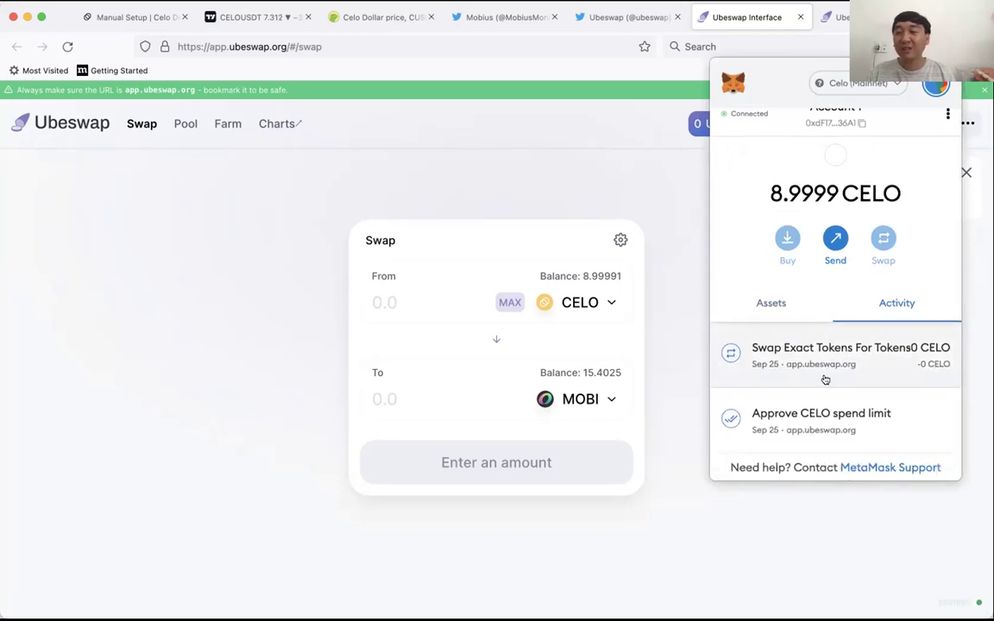
{"action": "left_click", "coordinate": [774, 304]}
{"action": "scroll", "coordinate": [810, 388], "scroll_direction": "down", "scroll_amount": 5}
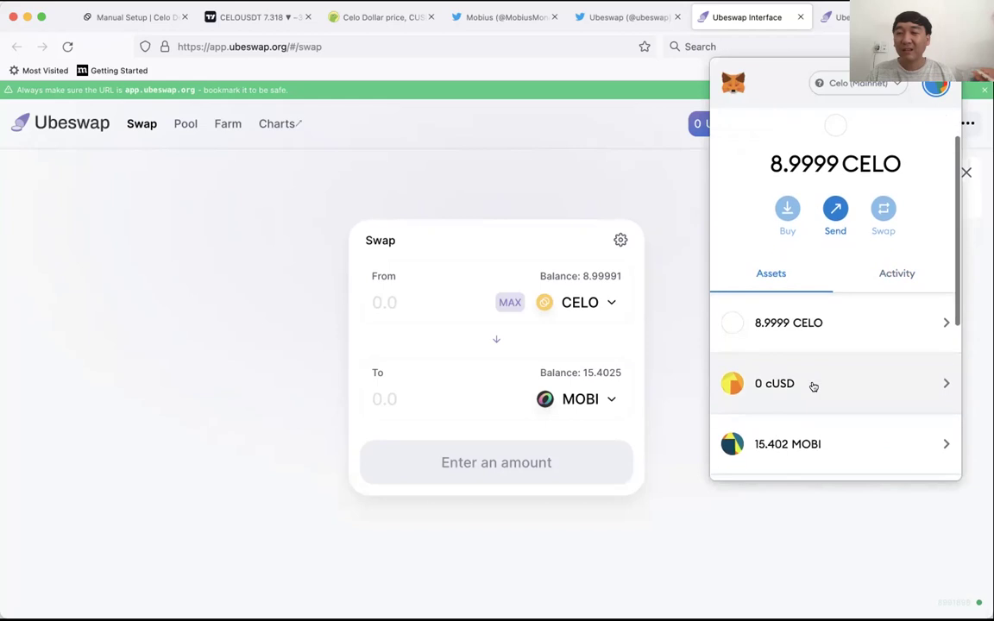
{"action": "left_click", "coordinate": [467, 203]}
- Choose UBE as the token to receive and set the swap amount to 1 CELO
{"action": "left_click", "coordinate": [572, 396]}
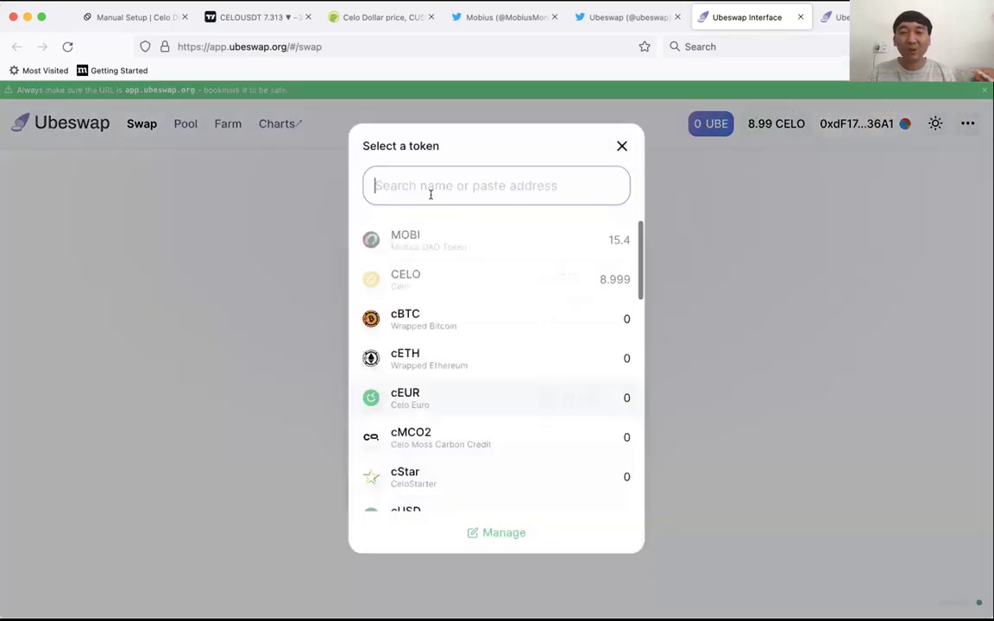
{"action": "type", "text": "ube"}
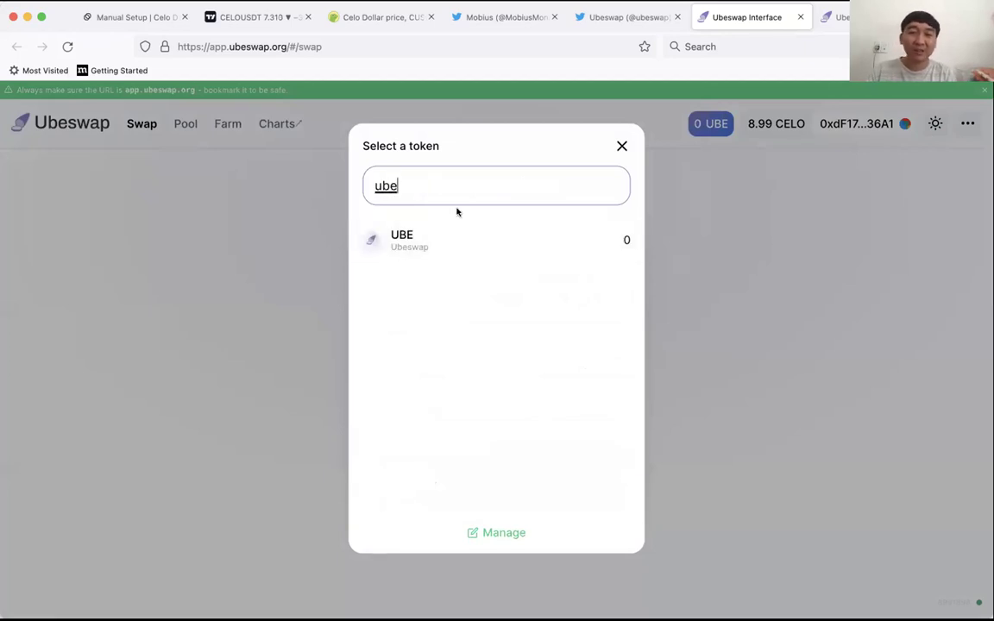
{"action": "left_click", "coordinate": [532, 240]}
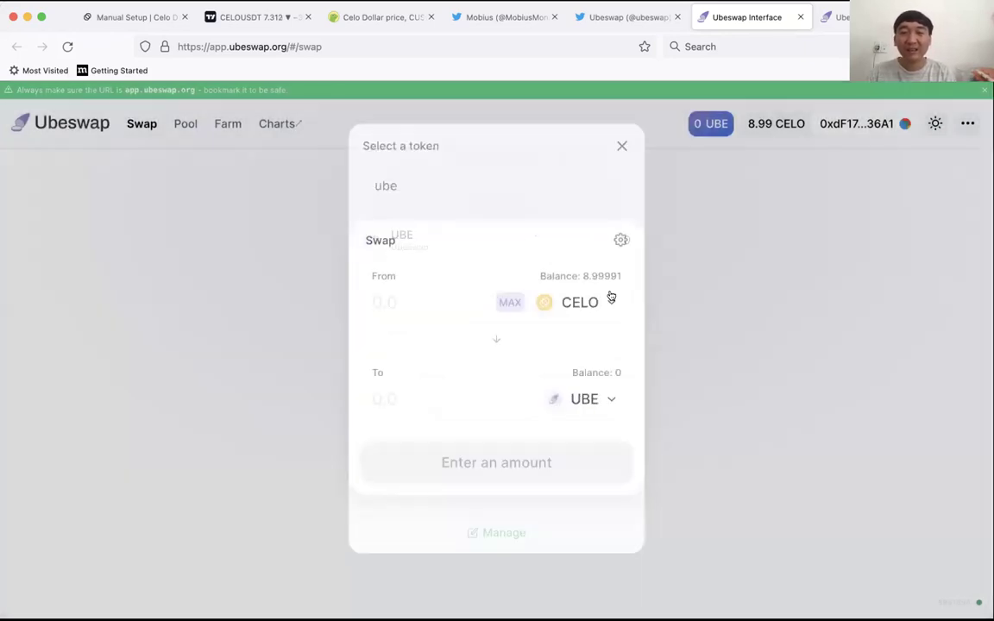
{"action": "left_click", "coordinate": [492, 306]}
{"action": "type", "text": "1"}
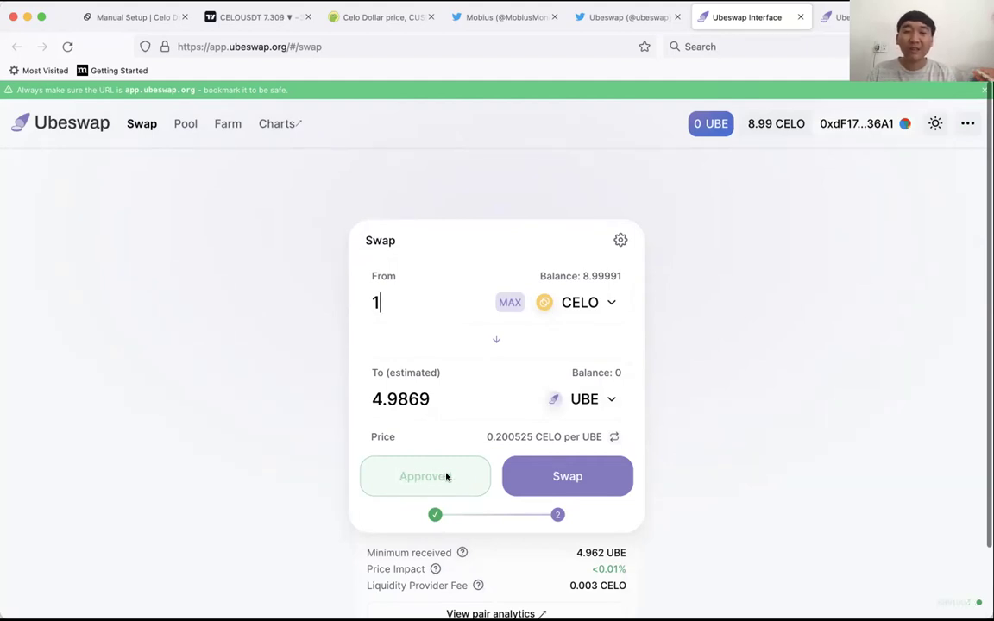
- Try swap amounts of 2, 21 and 211 CELO, and reset the amount to 1 CELO
{"action": "left_click_drag", "start_coordinate": [404, 302], "coordinate": [302, 290]}
{"action": "type", "text": "2"}
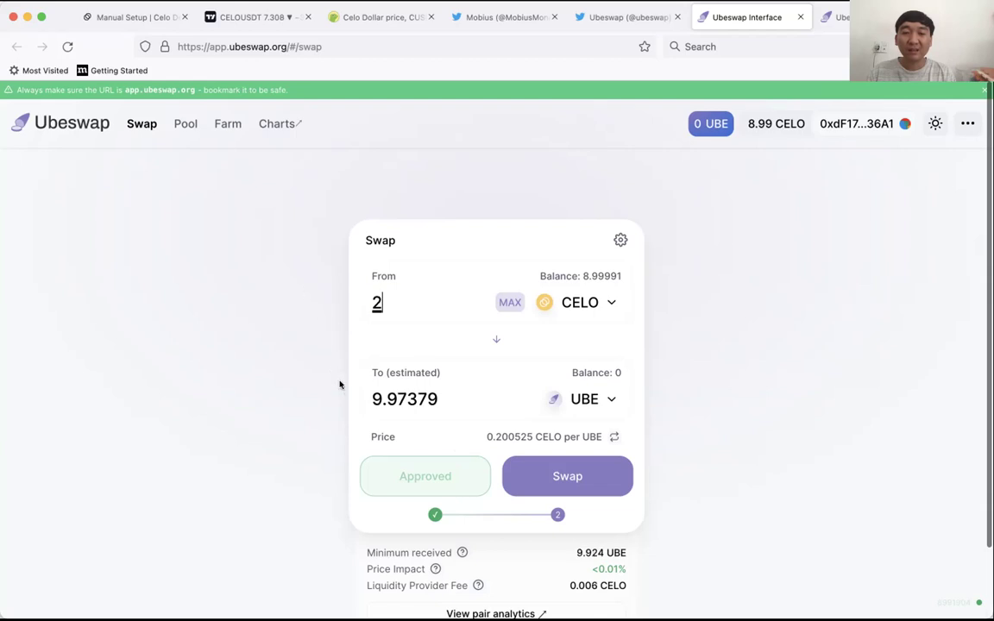
{"action": "type", "text": "1"}
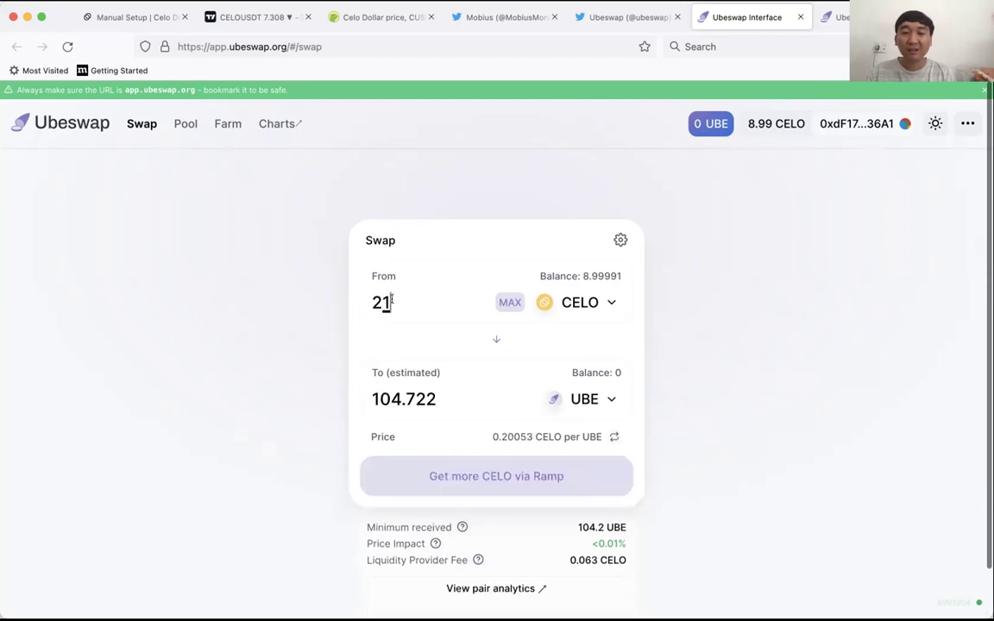
{"action": "type", "text": "1"}
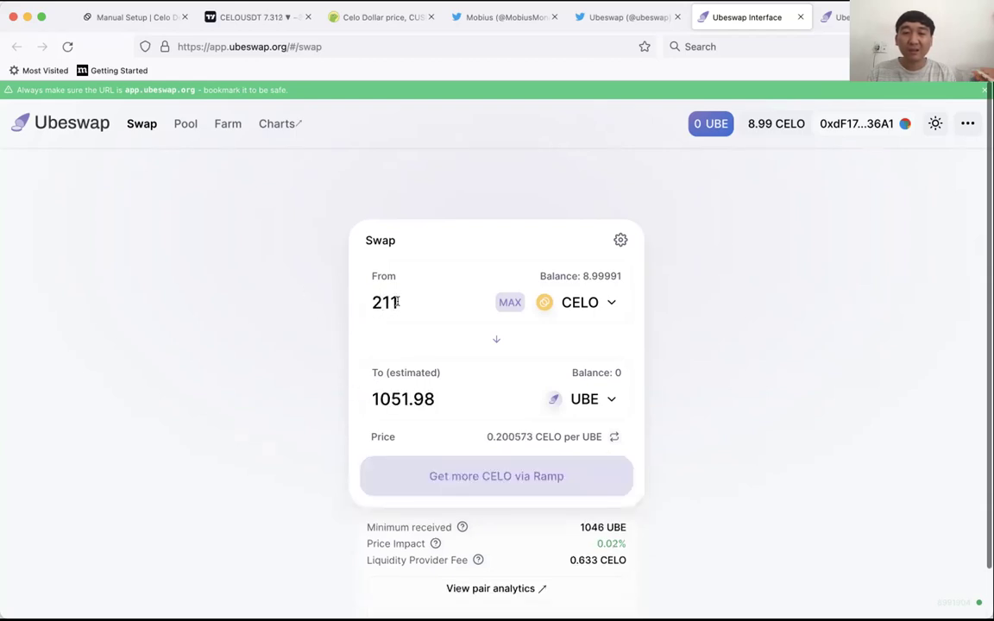
{"action": "key", "text": "BackSpace"}
{"action": "key", "text": "BackSpace"}
{"action": "key", "text": "BackSpace"}
{"action": "type", "text": "1"}
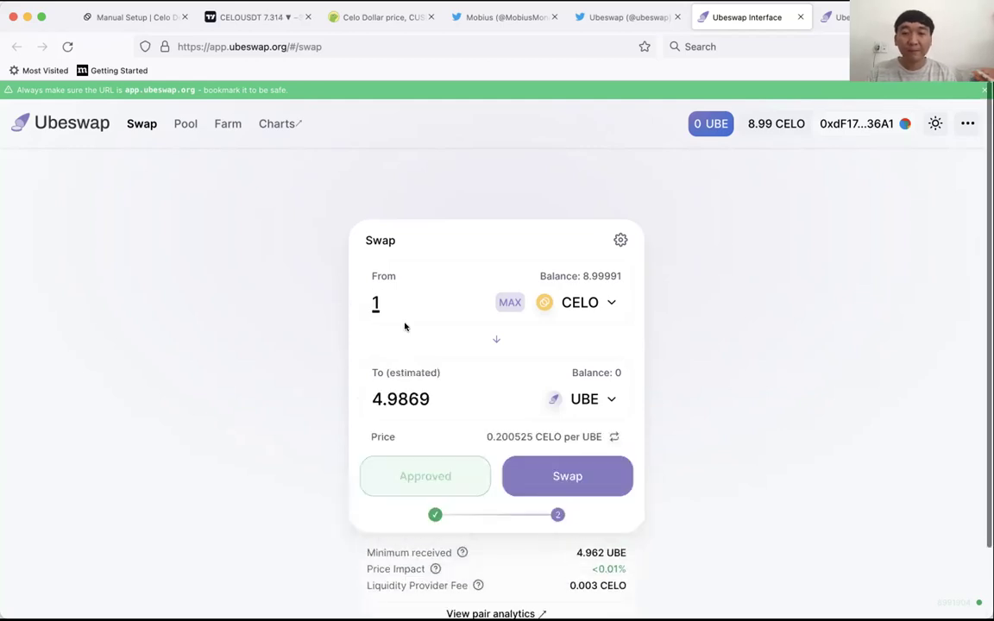
- Try to swap 1 CELO for UBE, and dismiss the error dialog
{"action": "left_click", "coordinate": [578, 479]}
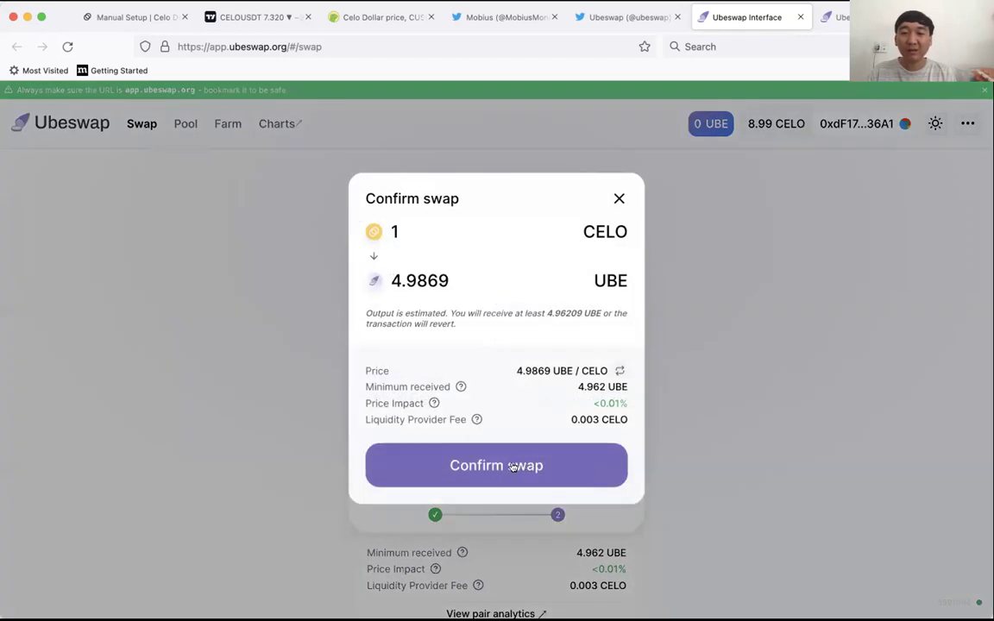
{"action": "left_click", "coordinate": [513, 466]}
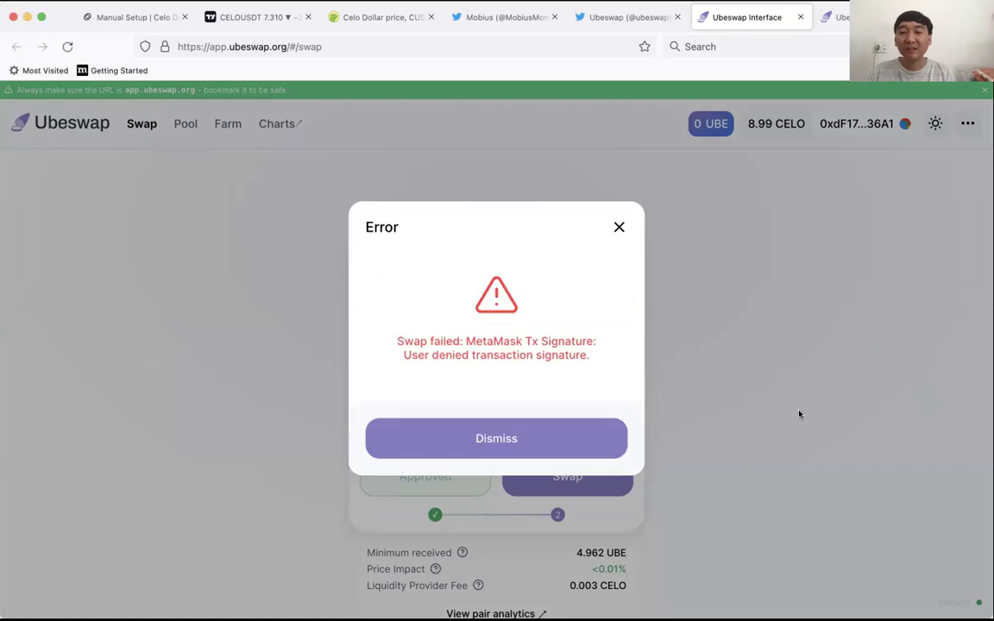
{"action": "left_click", "coordinate": [501, 429]}
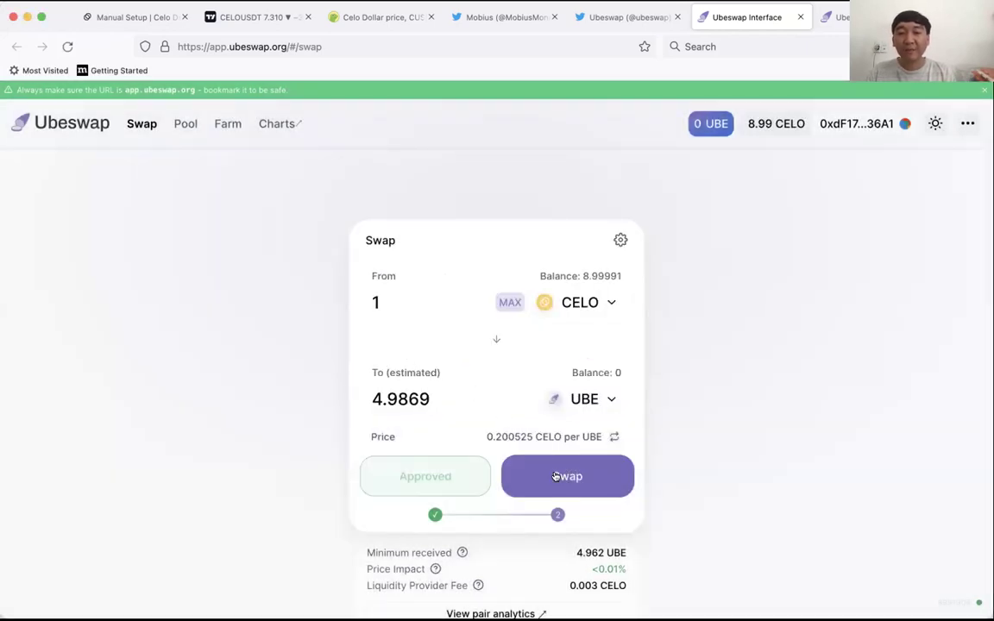
- Examine the price impact and its explanation for the swap of 1 CELO to UBE
{"action": "scroll", "coordinate": [556, 476], "scroll_direction": "down", "scroll_amount": 2}
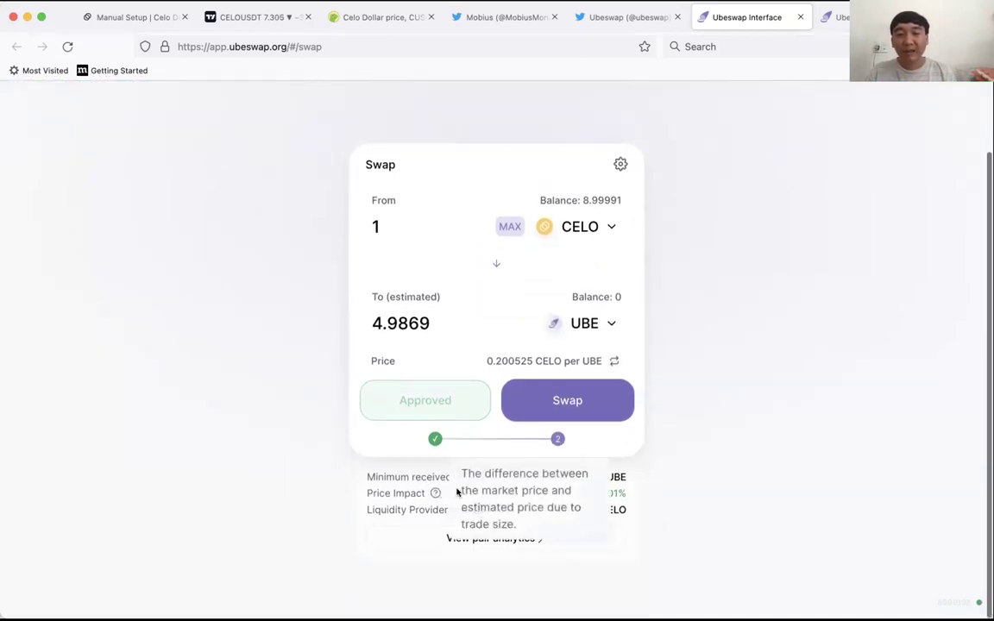
{"action": "mouse_move", "coordinate": [435, 493]}
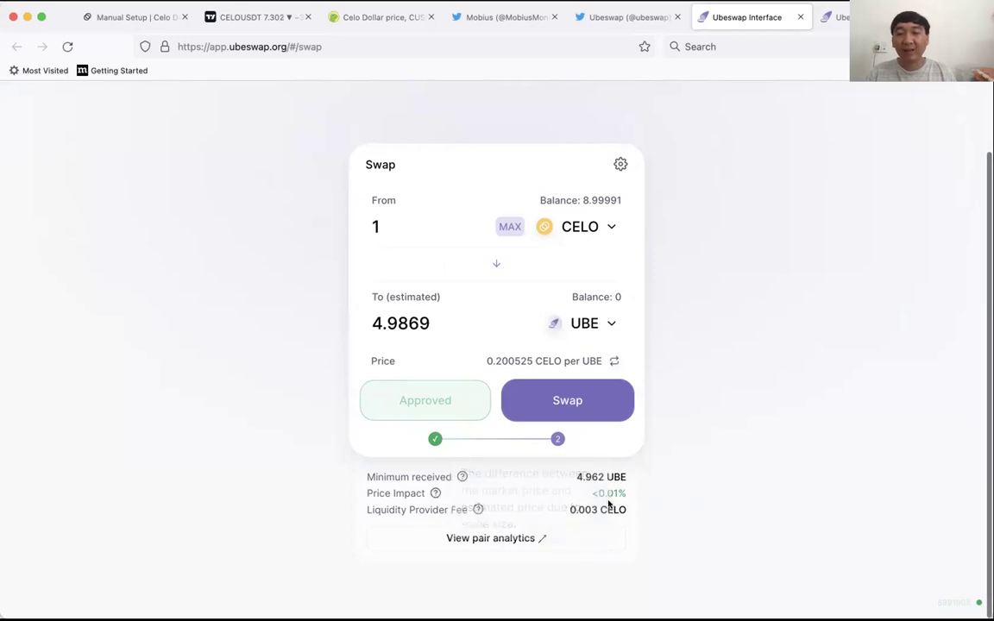
{"action": "left_click_drag", "start_coordinate": [591, 493], "coordinate": [623, 492]}
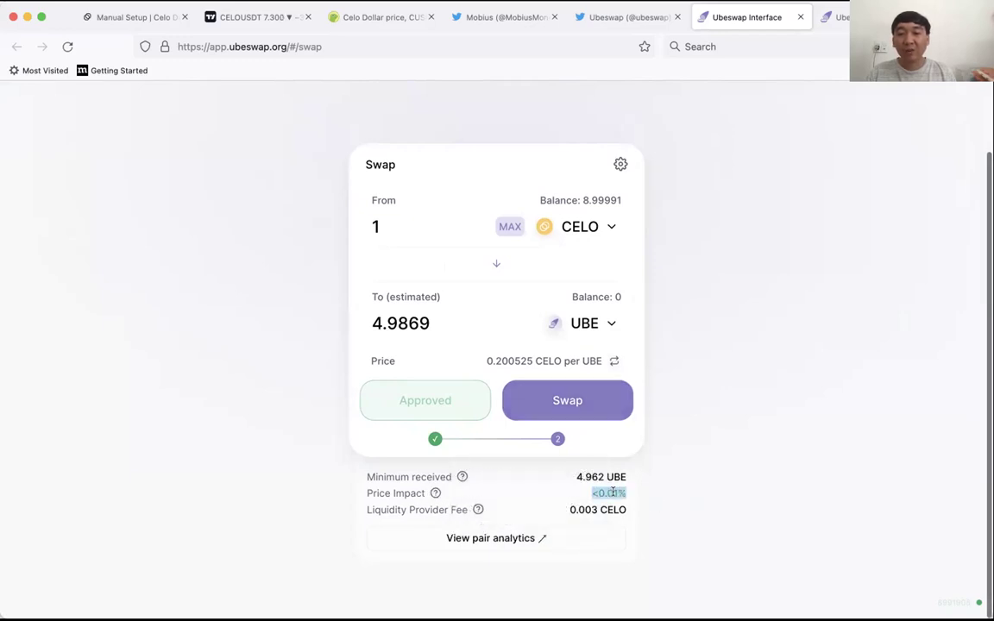
{"action": "left_click", "coordinate": [601, 492]}
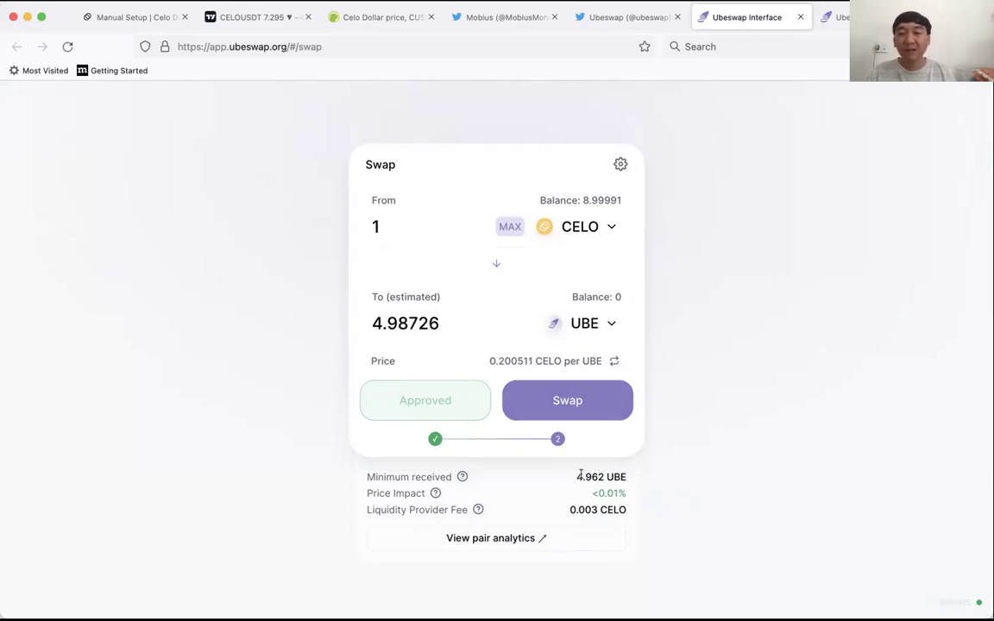
{"action": "left_click_drag", "start_coordinate": [591, 493], "coordinate": [627, 497]}
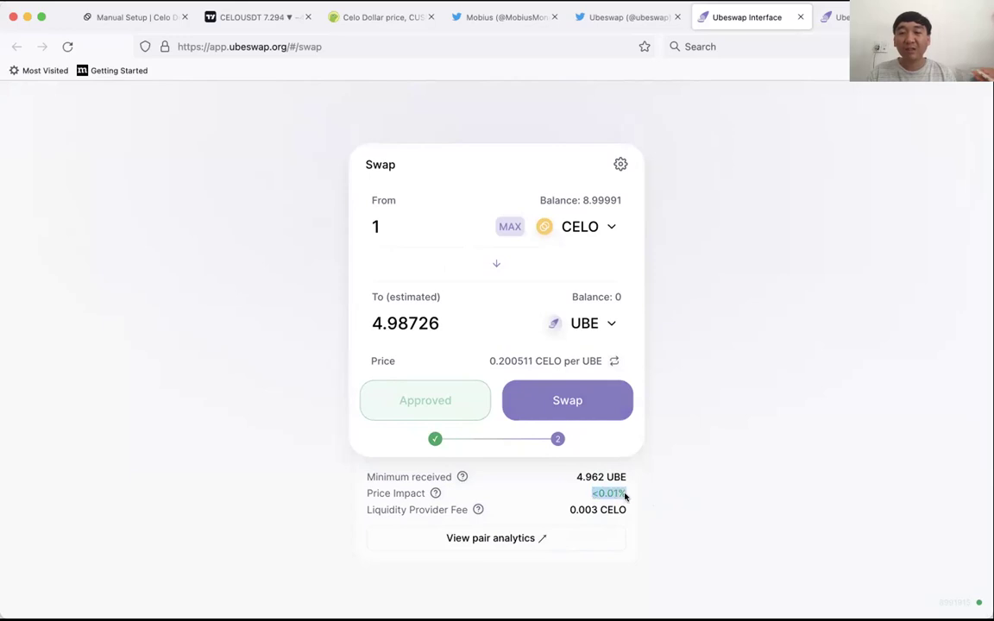
- Raise the swap amount to 100 and then 10000 CELO, and examine the price impact for UBE
{"action": "left_click", "coordinate": [410, 226]}
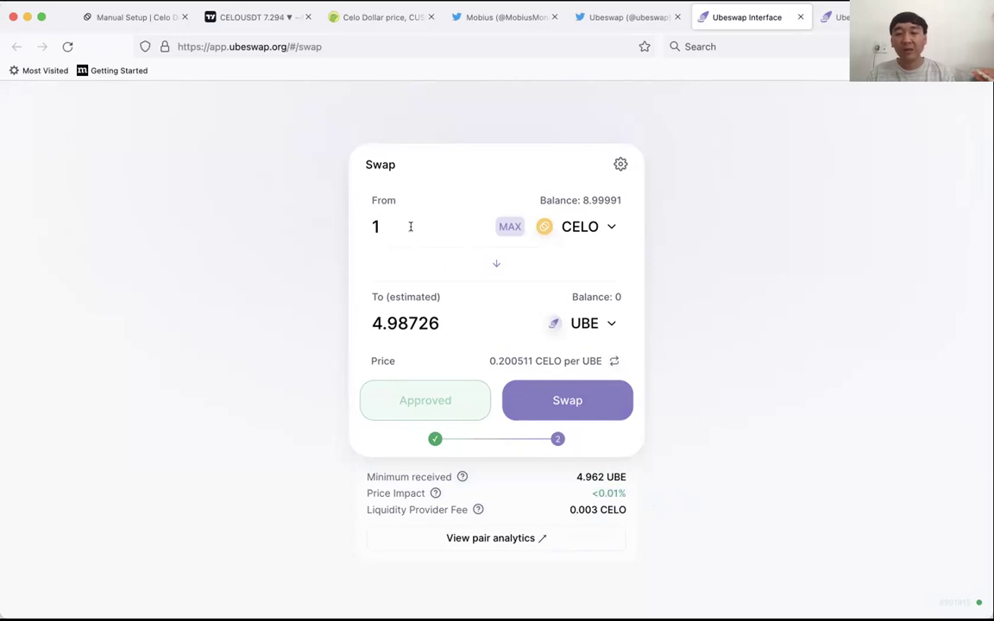
{"action": "type", "text": "00"}
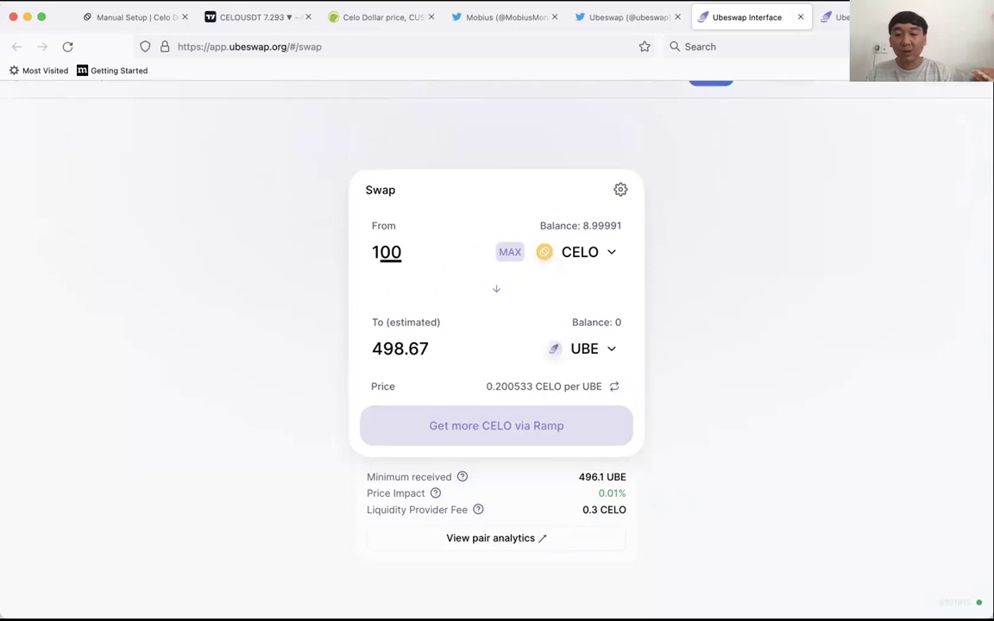
{"action": "type", "text": "00"}
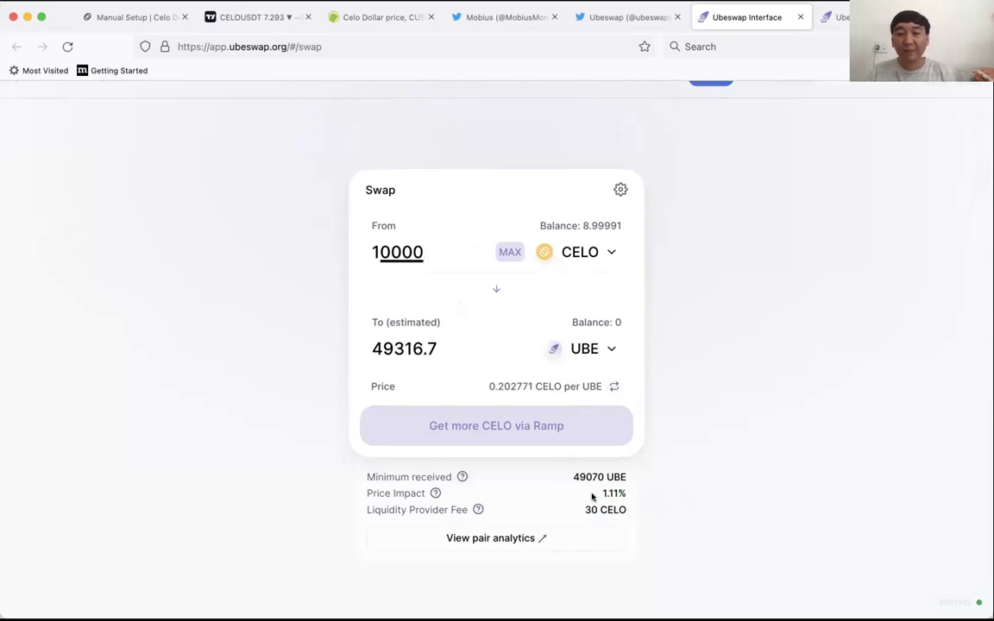
{"action": "double_click", "coordinate": [623, 492]}
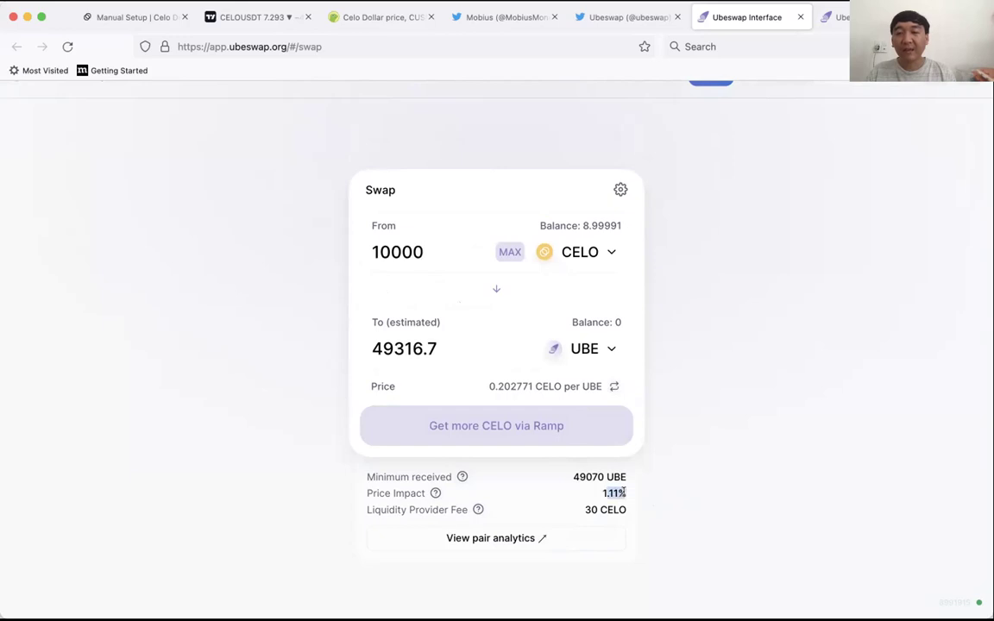
{"action": "left_click", "coordinate": [602, 491]}
{"action": "double_click", "coordinate": [602, 491]}
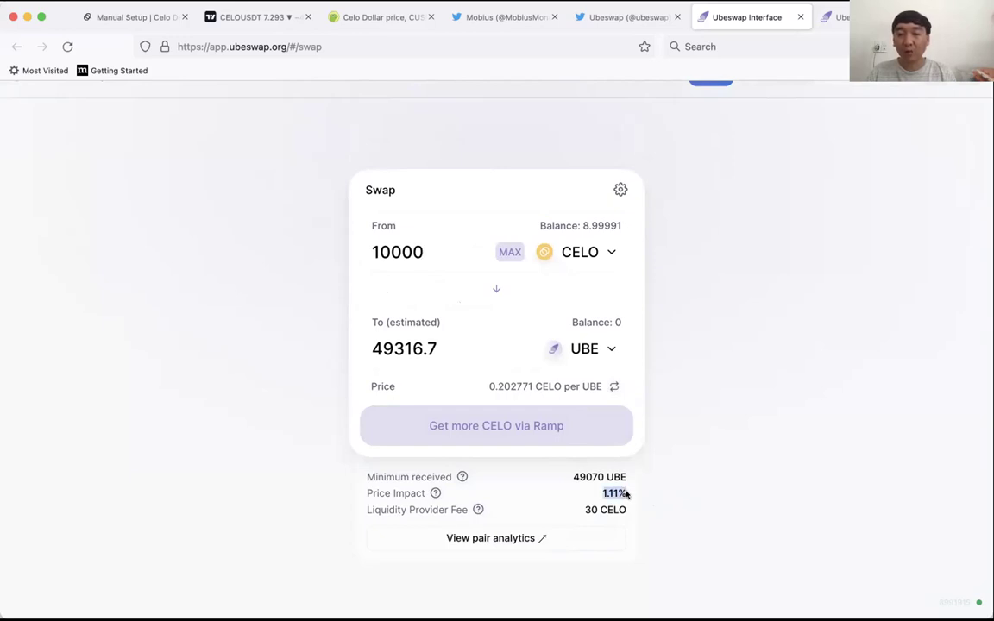
{"action": "left_click", "coordinate": [603, 491]}
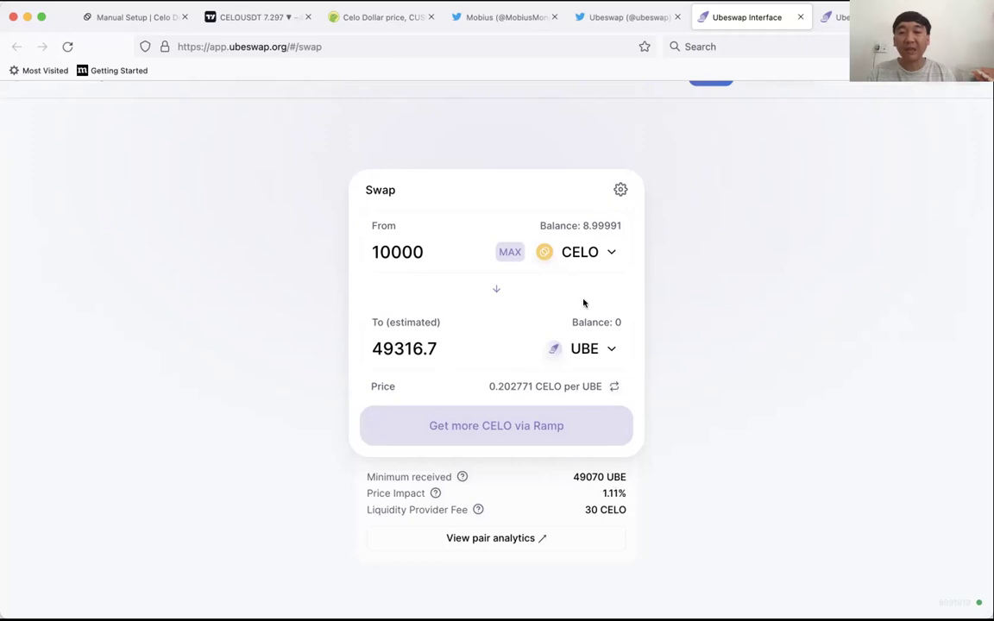
- Clear the CELO amount from the swap form
{"action": "left_click", "coordinate": [444, 251]}
{"action": "key", "text": "BackSpace"}
{"action": "key", "text": "BackSpace"}
{"action": "key", "text": "BackSpace"}
{"action": "key", "text": "BackSpace"}
{"action": "key", "text": "BackSpace"}
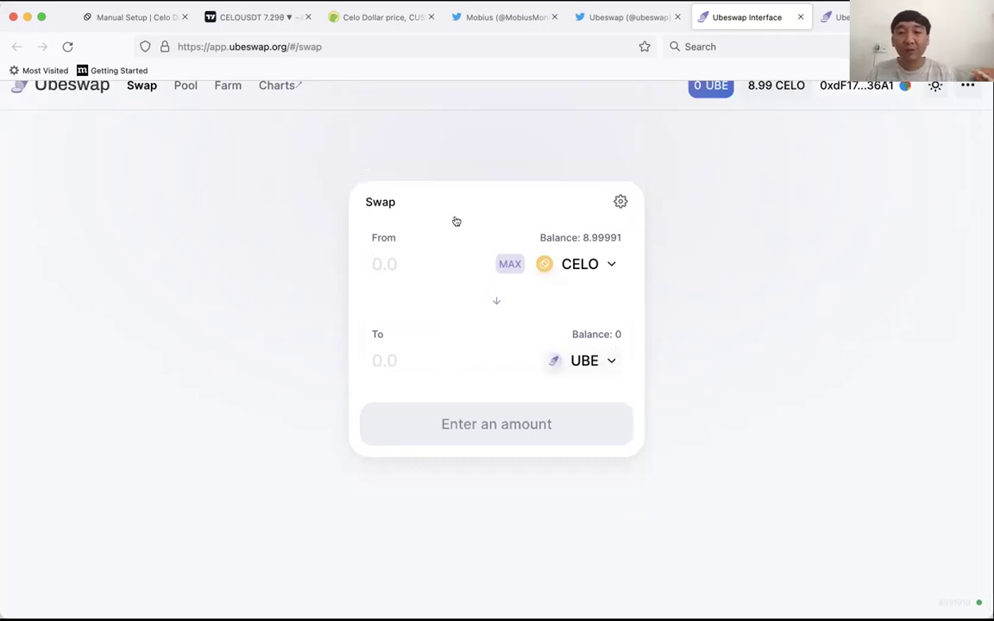
- Open the list of tokens to receive, search it for symm, and replace that search with one starting with m
{"action": "left_click", "coordinate": [584, 360]}
{"action": "type", "text": "sy"}
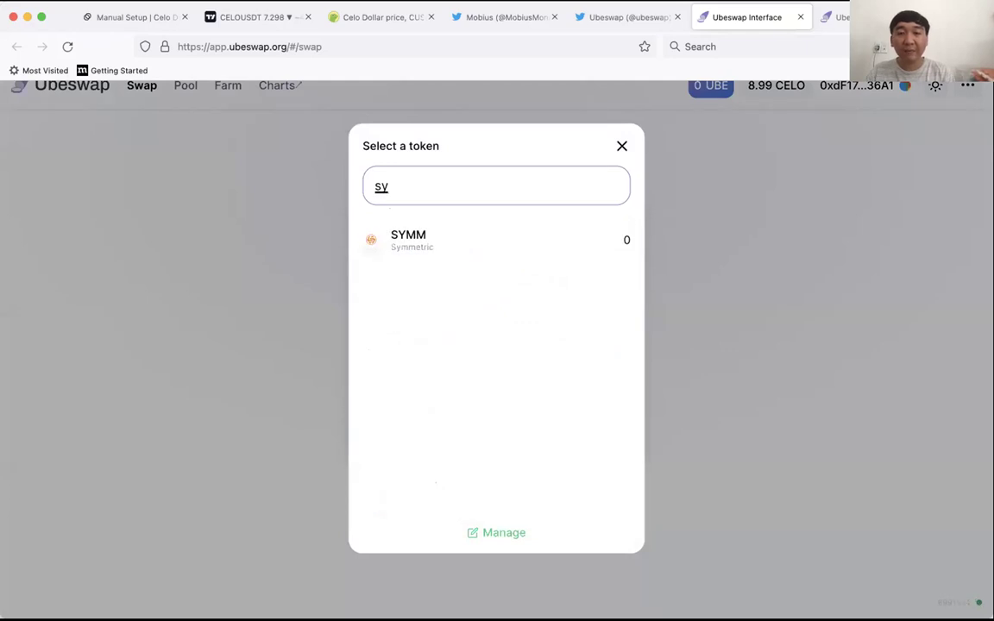
{"action": "type", "text": "mm"}
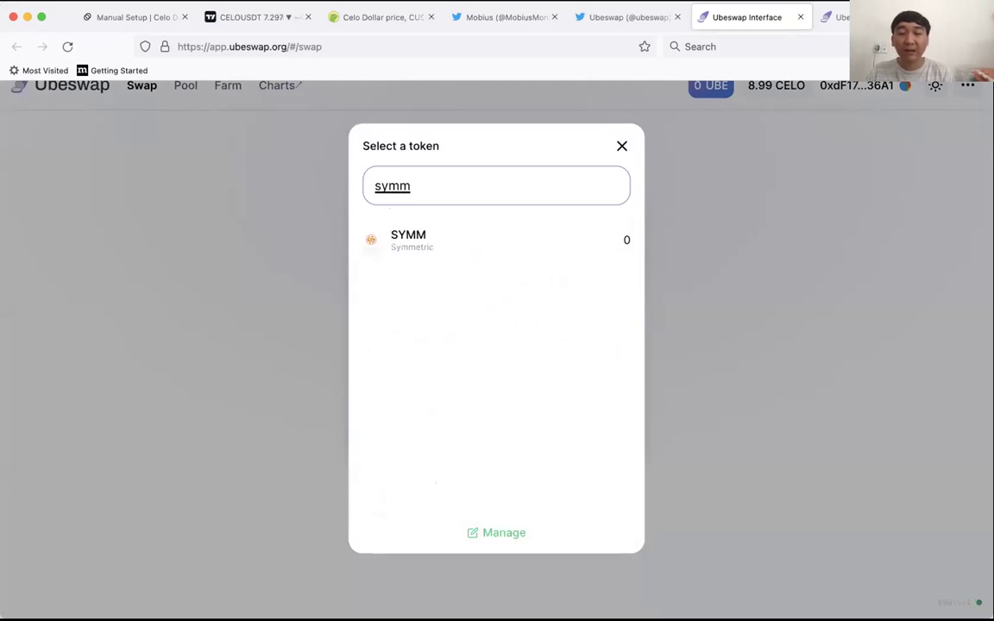
{"action": "key", "text": "BackSpace"}
{"action": "key", "text": "BackSpace"}
{"action": "key", "text": "BackSpace"}
{"action": "key", "text": "BackSpace"}
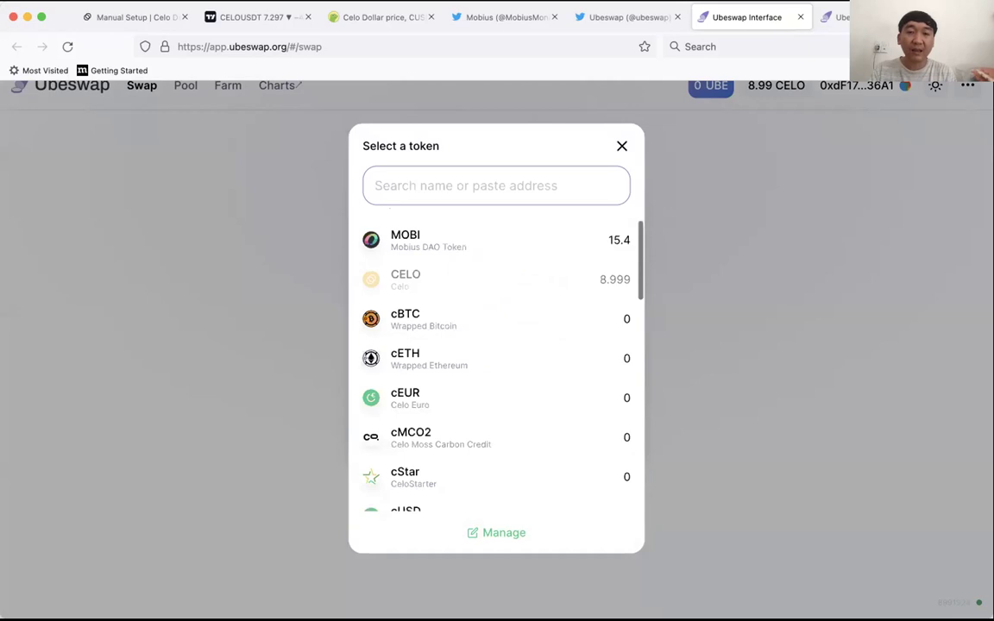
{"action": "type", "text": "mnet"}
{"action": "key", "text": "BackSpace"}
{"action": "key", "text": "BackSpace"}
{"action": "key", "text": "BackSpace"}
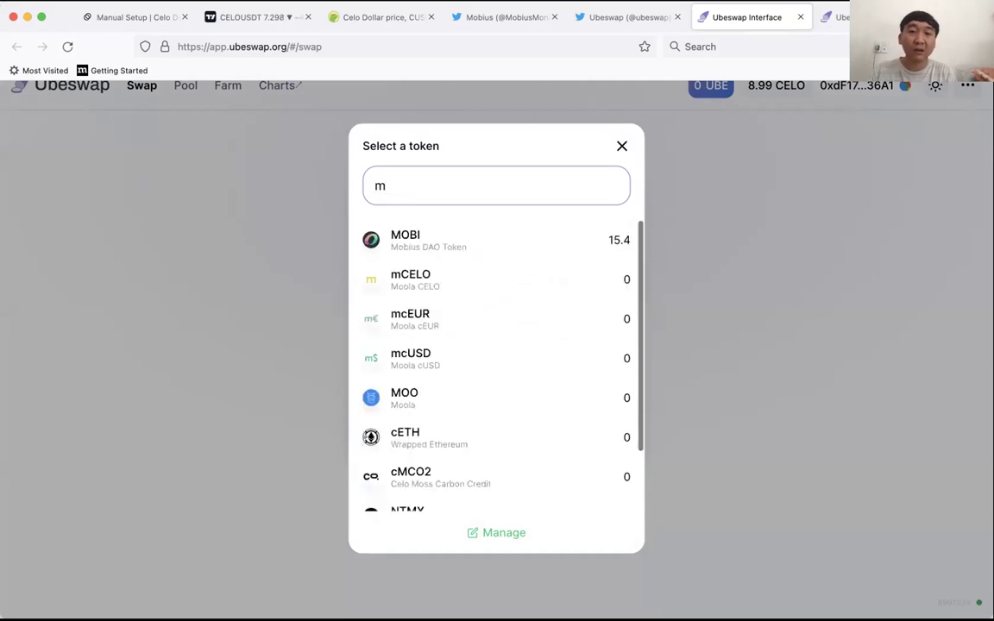
- Look through the lower end of the Ubeswap info token list for a low-liquidity token, and return to the swap page
{"action": "left_click", "coordinate": [830, 17]}
{"action": "scroll", "coordinate": [468, 355], "scroll_direction": "down", "scroll_amount": 5}
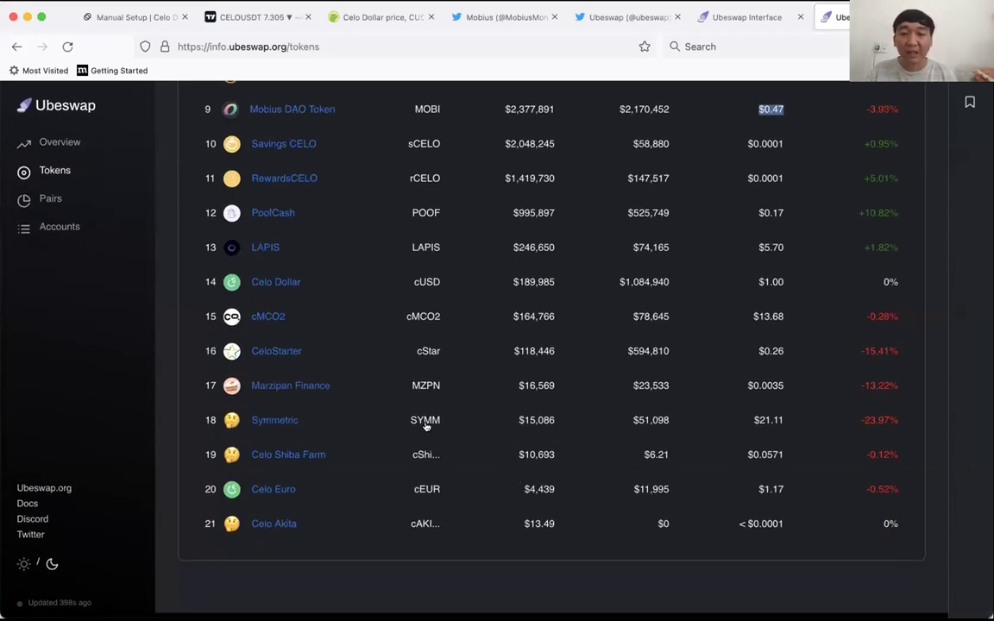
{"action": "left_click", "coordinate": [771, 12]}
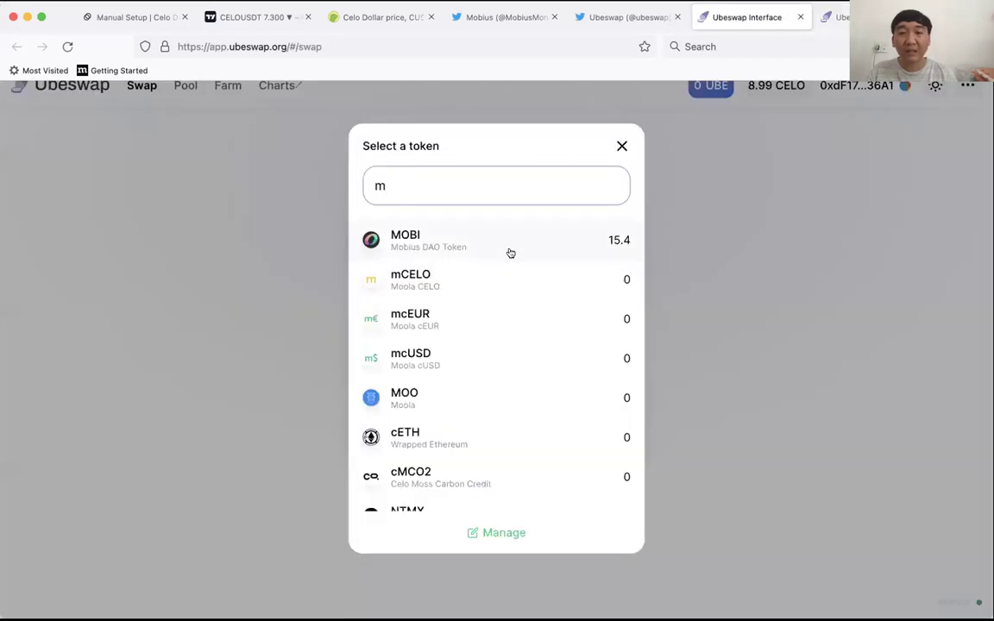
- Choose SYMM as the token to receive, and set the swap amount to 100 and then 1000 CELO
{"action": "key", "text": "BackSpace"}
{"action": "type", "text": "symm"}
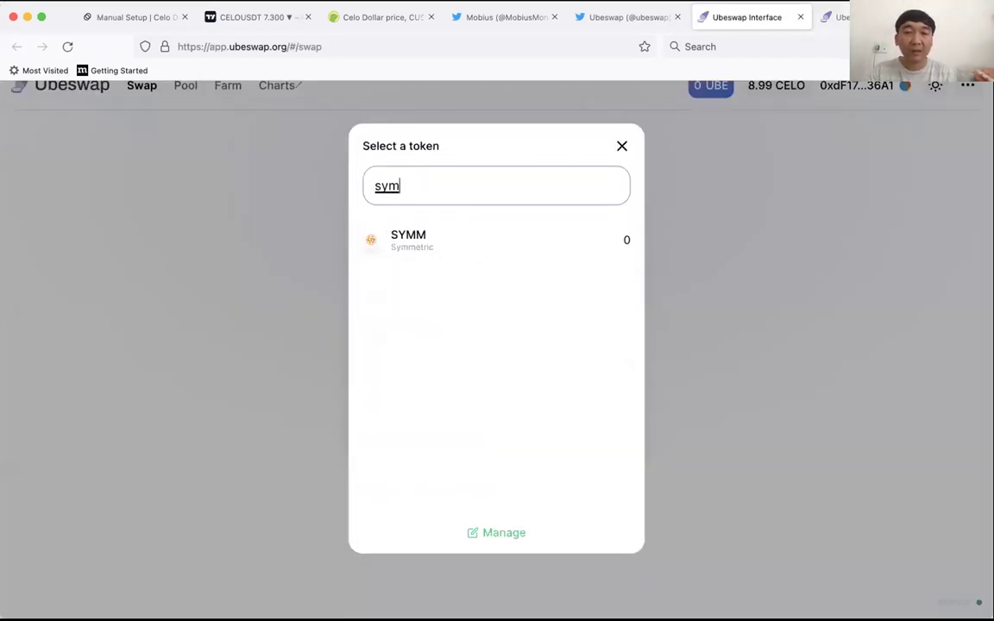
{"action": "left_click", "coordinate": [481, 242]}
{"action": "type", "text": "100"}
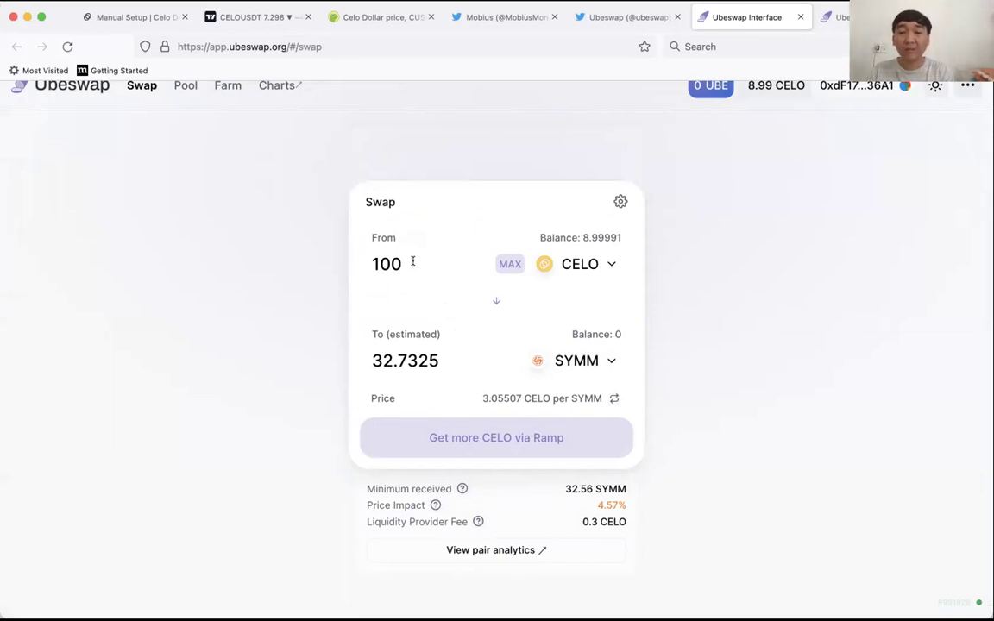
{"action": "type", "text": "0"}
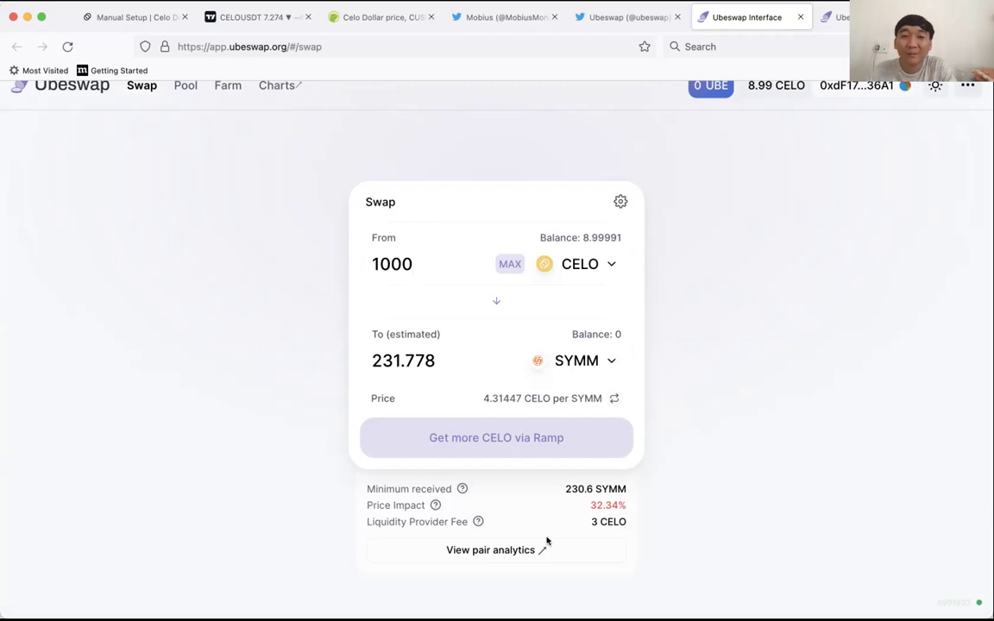
- Compare the Symmetric token's price in the Ubeswap info token list with the estimated SYMM received for 1000 CELO
{"action": "scroll", "coordinate": [761, 65], "scroll_direction": "down", "scroll_amount": 1}
{"action": "left_click", "coordinate": [830, 21]}
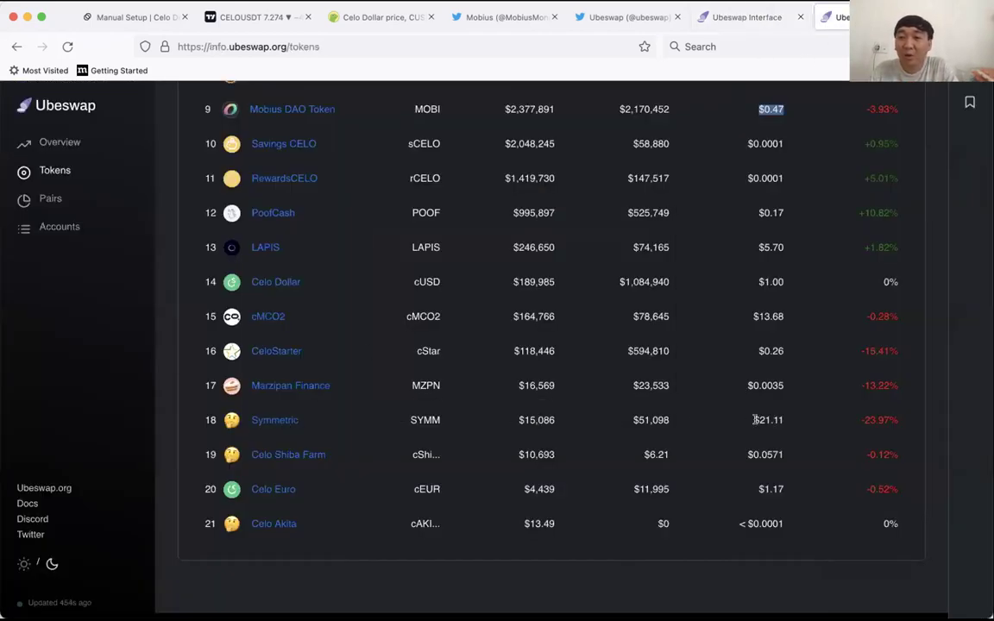
{"action": "scroll", "coordinate": [759, 415], "scroll_direction": "up", "scroll_amount": 1}
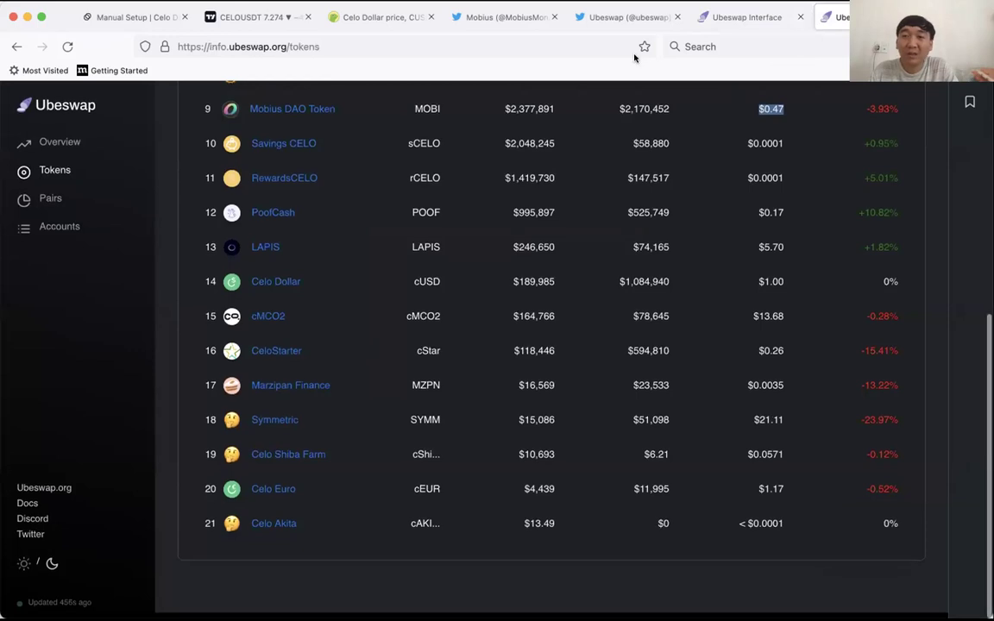
{"action": "left_click", "coordinate": [733, 17]}
{"action": "scroll", "coordinate": [396, 294], "scroll_direction": "up", "scroll_amount": 1}
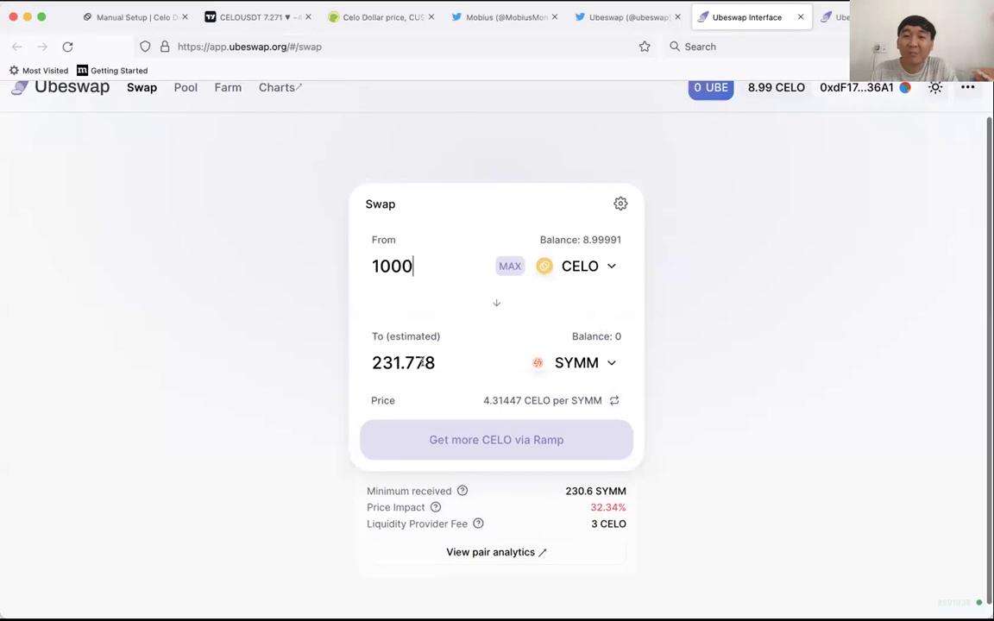
{"action": "scroll", "coordinate": [458, 358], "scroll_direction": "down", "scroll_amount": 1}
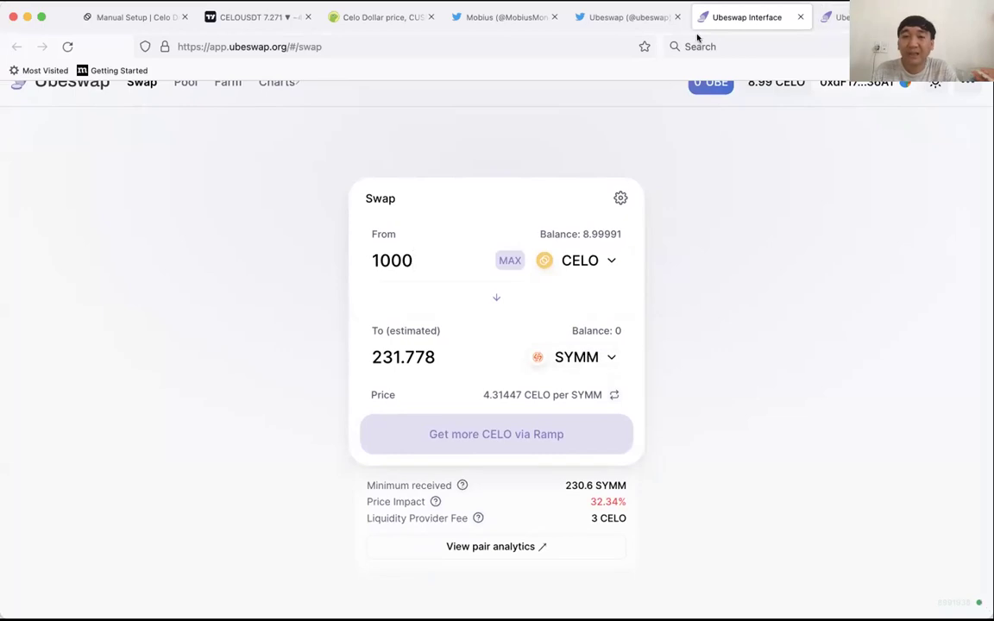
{"action": "left_click", "coordinate": [839, 18]}
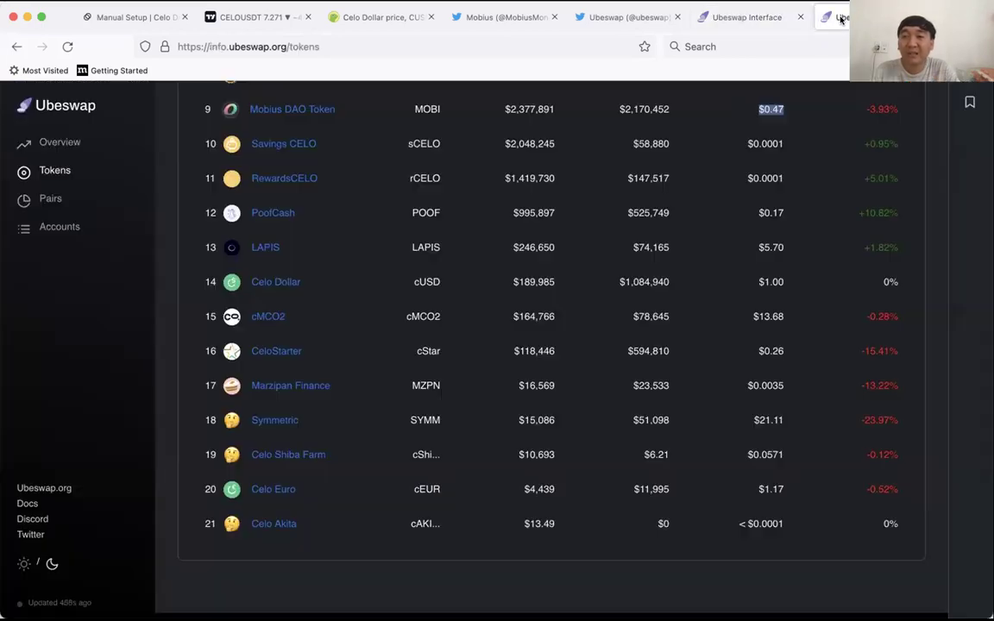
{"action": "left_click", "coordinate": [759, 19]}
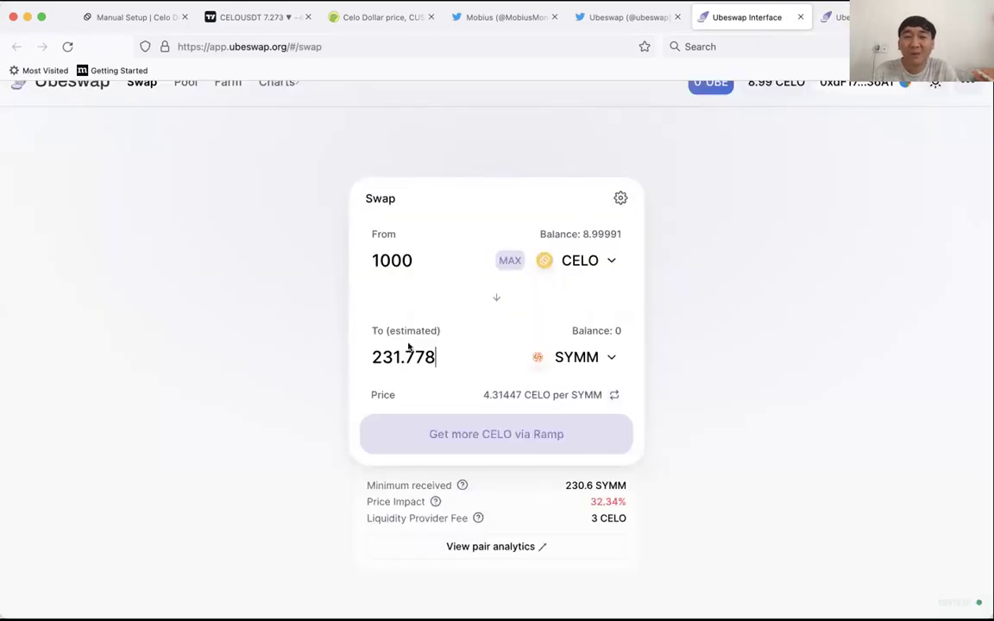
{"action": "left_click_drag", "start_coordinate": [404, 356], "coordinate": [443, 351]}
{"action": "left_click", "coordinate": [441, 351]}
{"action": "left_click", "coordinate": [402, 354]}
{"action": "left_click", "coordinate": [444, 351]}
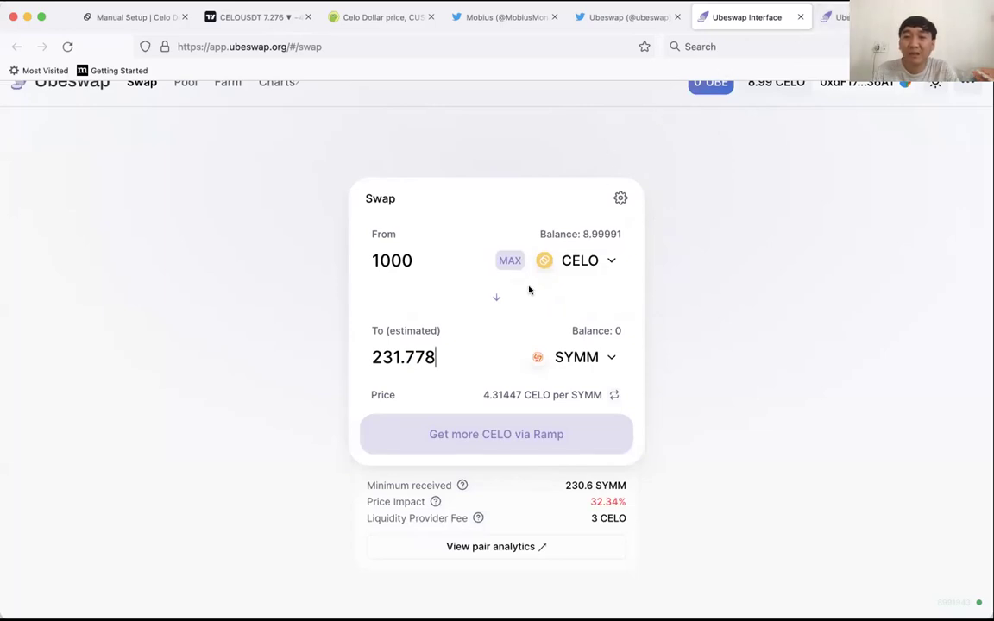
- Search the tokens to receive for ube, and examine the liquidity of UBE and mCUSD in the Ubeswap info token list
{"action": "left_click", "coordinate": [574, 357]}
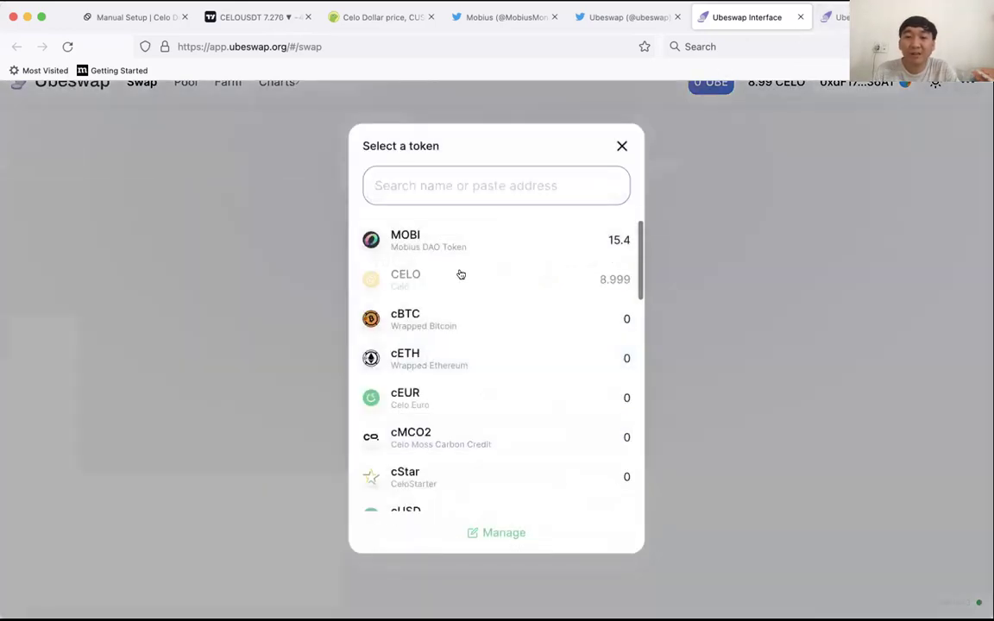
{"action": "type", "text": "ube"}
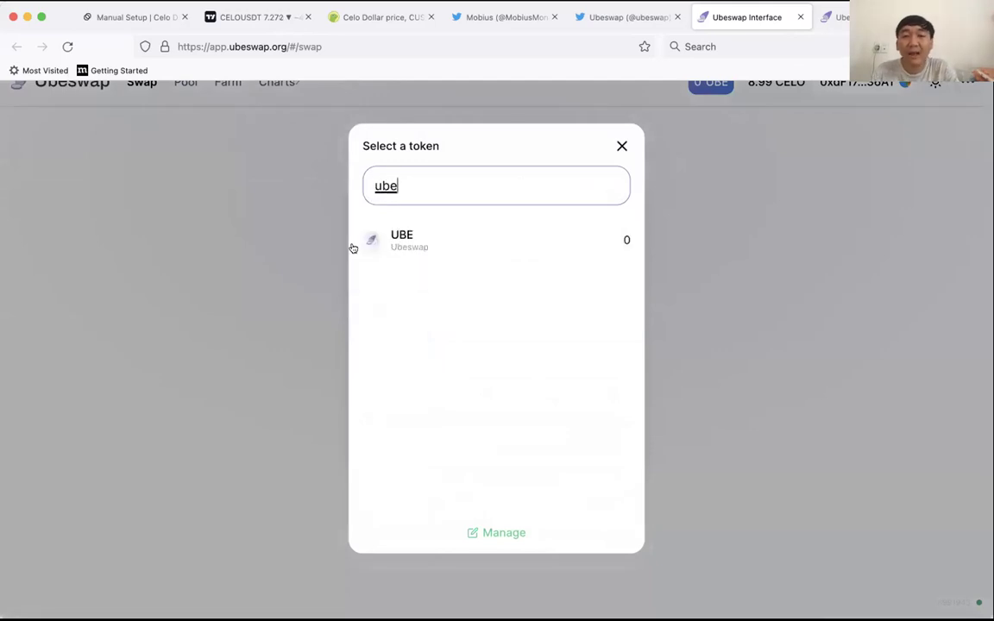
{"action": "left_click", "coordinate": [836, 17]}
{"action": "scroll", "coordinate": [375, 283], "scroll_direction": "up", "scroll_amount": 1}
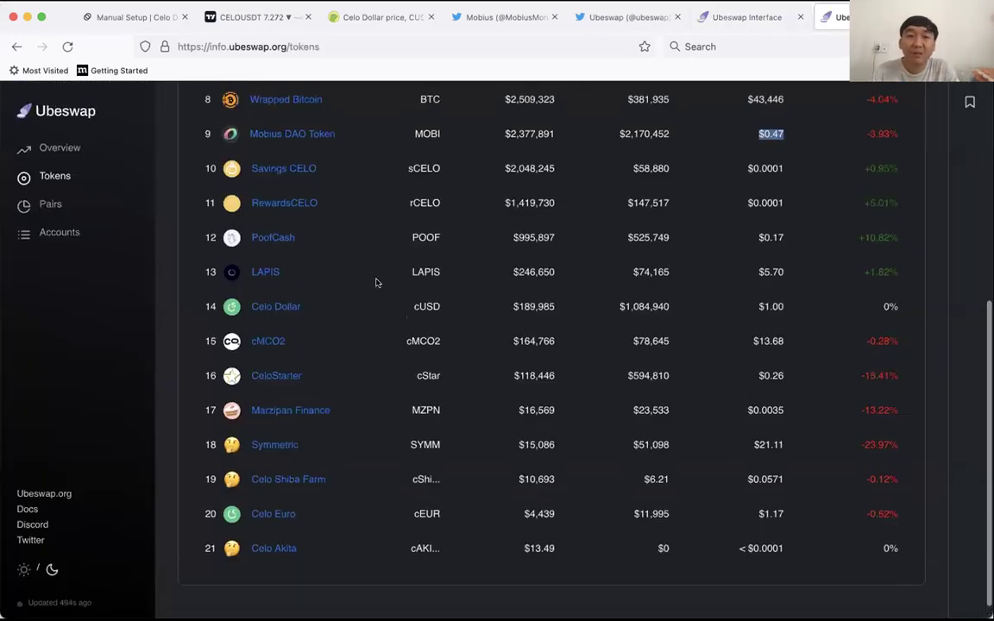
{"action": "scroll", "coordinate": [375, 283], "scroll_direction": "up", "scroll_amount": 5}
{"action": "left_click_drag", "start_coordinate": [501, 284], "coordinate": [546, 281]}
{"action": "left_click", "coordinate": [532, 283]}
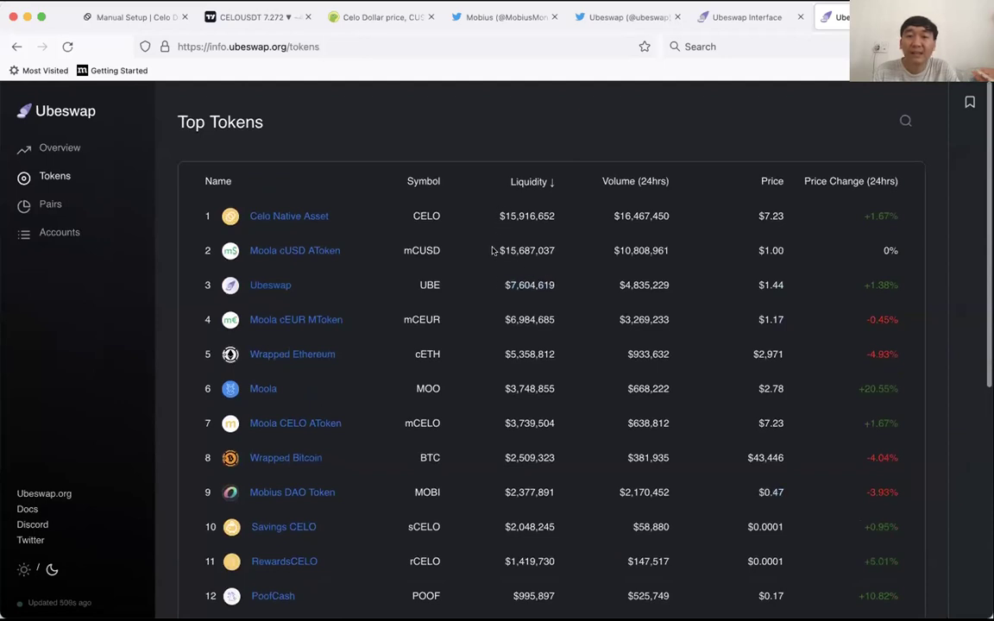
{"action": "left_click_drag", "start_coordinate": [499, 248], "coordinate": [534, 246]}
{"action": "left_click", "coordinate": [518, 248]}
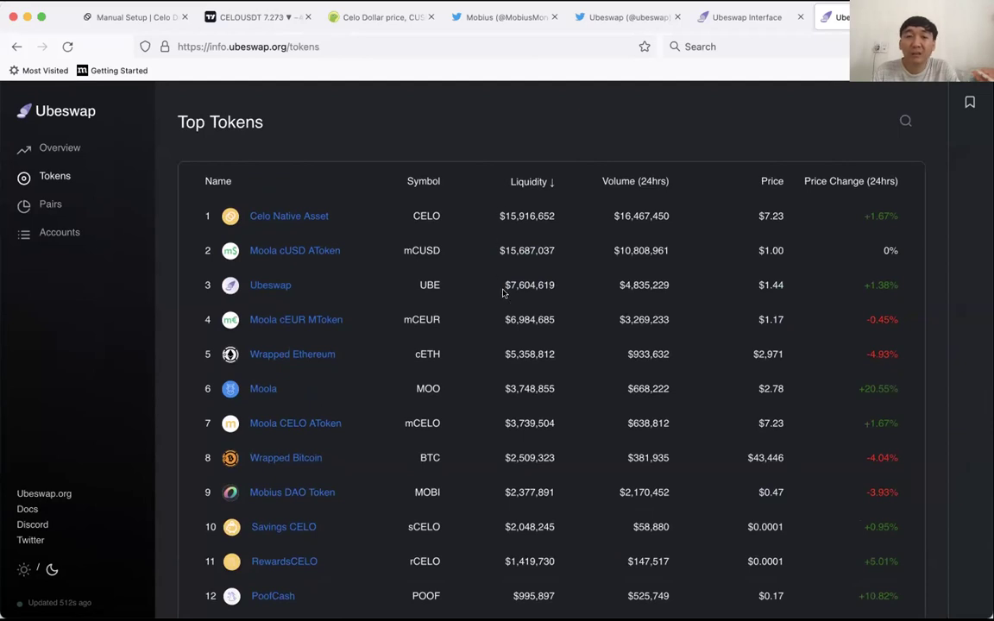
- Return to the swap page, choose UBE as the token to receive, and set the swap amount to 1 CELO
{"action": "left_click", "coordinate": [741, 17]}
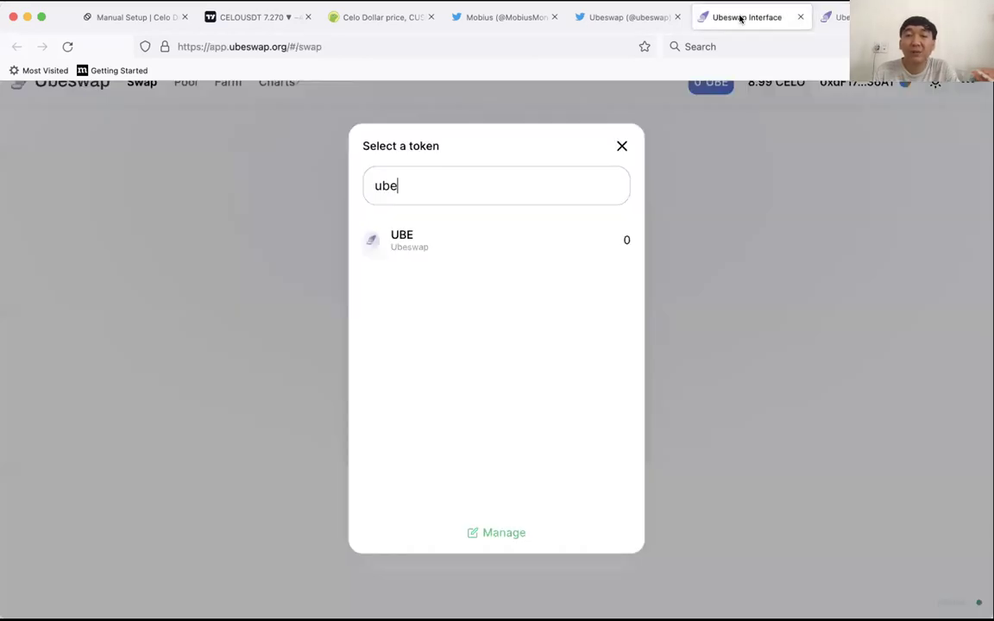
{"action": "left_click", "coordinate": [453, 245]}
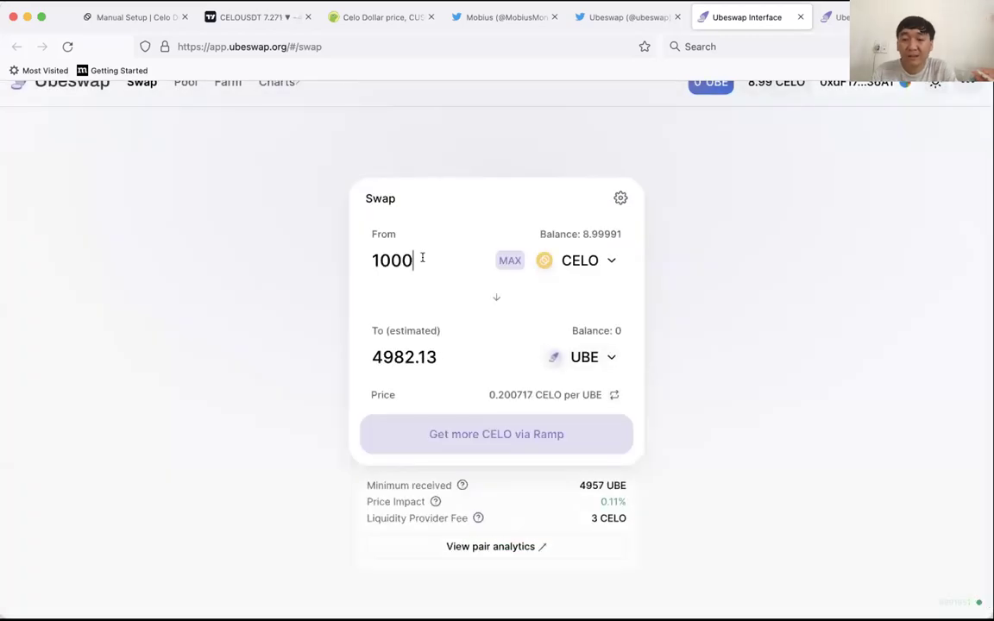
{"action": "key", "text": "BackSpace"}
{"action": "key", "text": "BackSpace"}
{"action": "key", "text": "BackSpace"}
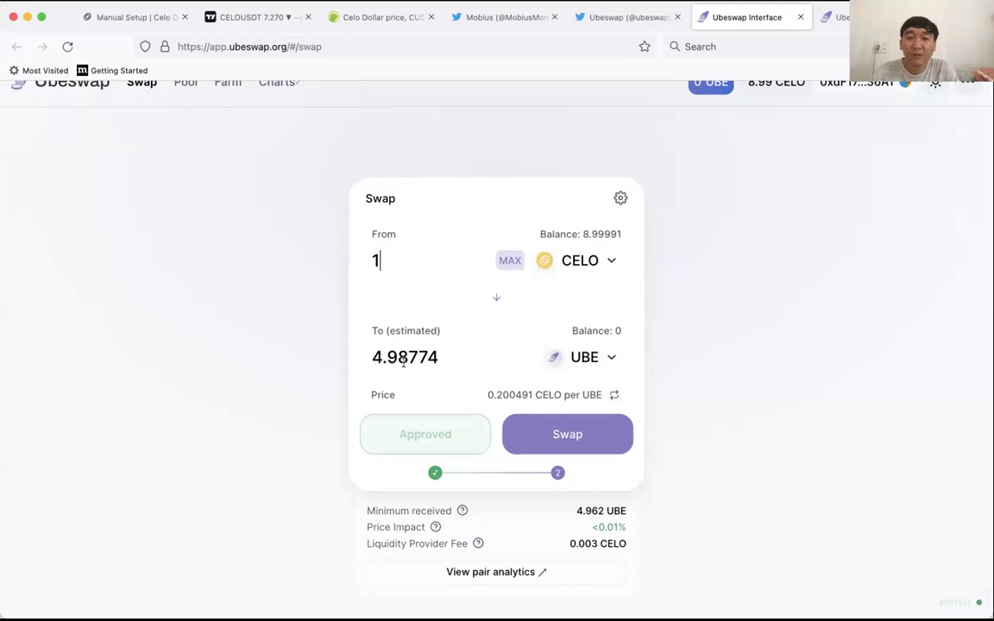
- Submit and confirm the swap of 1 CELO for UBE, and dismiss the transaction notice
{"action": "left_click", "coordinate": [567, 435]}
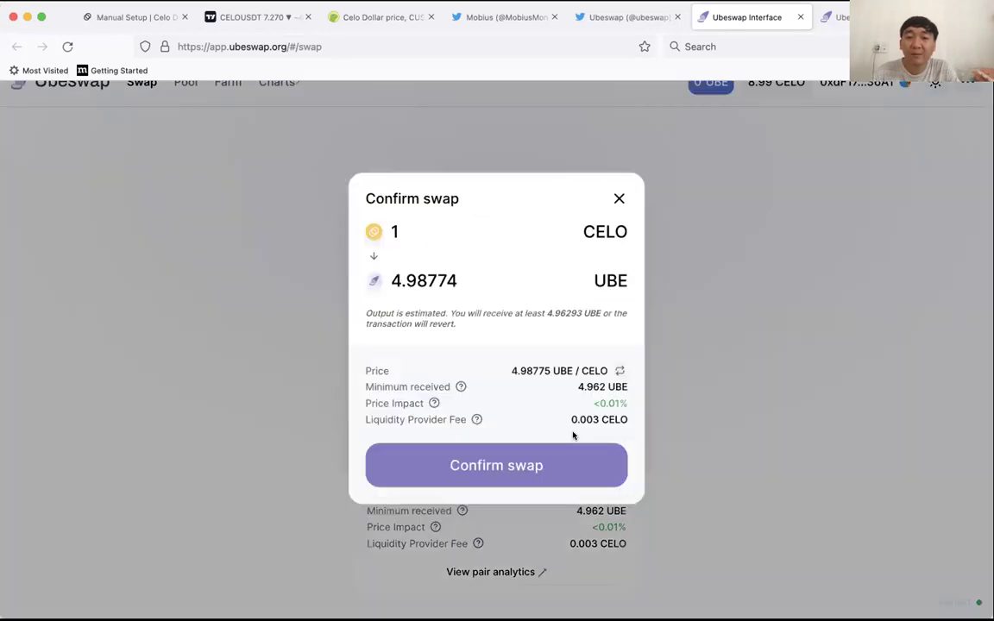
{"action": "left_click", "coordinate": [498, 467]}
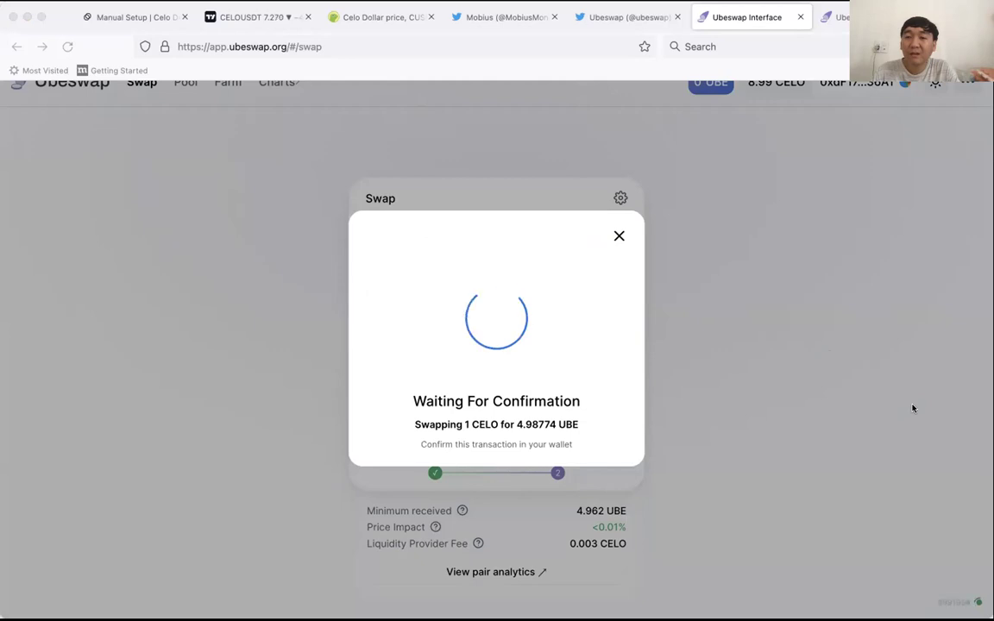
{"action": "left_click", "coordinate": [575, 458]}
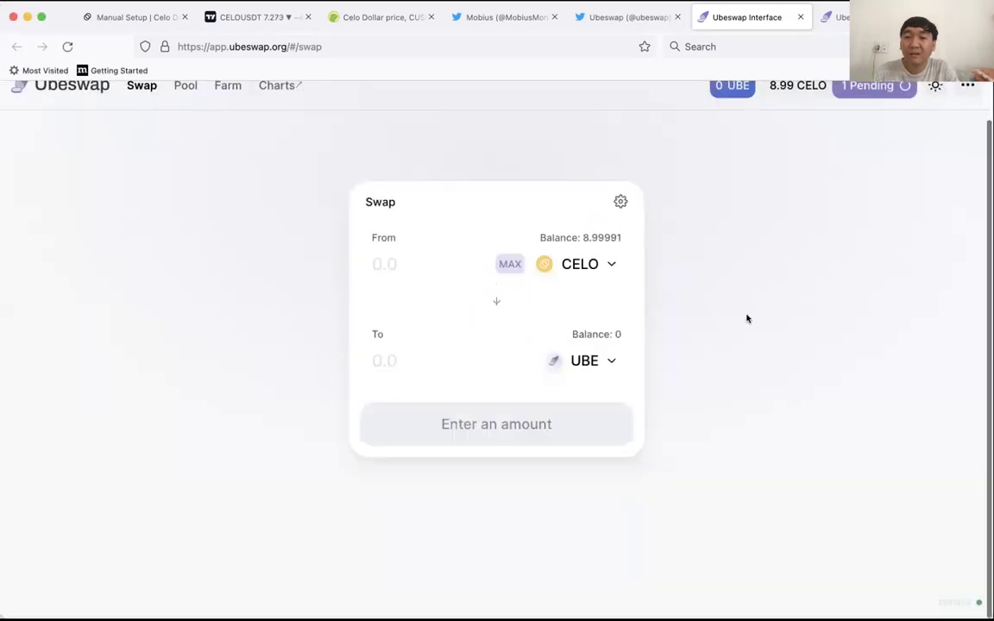
{"action": "scroll", "coordinate": [808, 182], "scroll_direction": "up", "scroll_amount": 2}
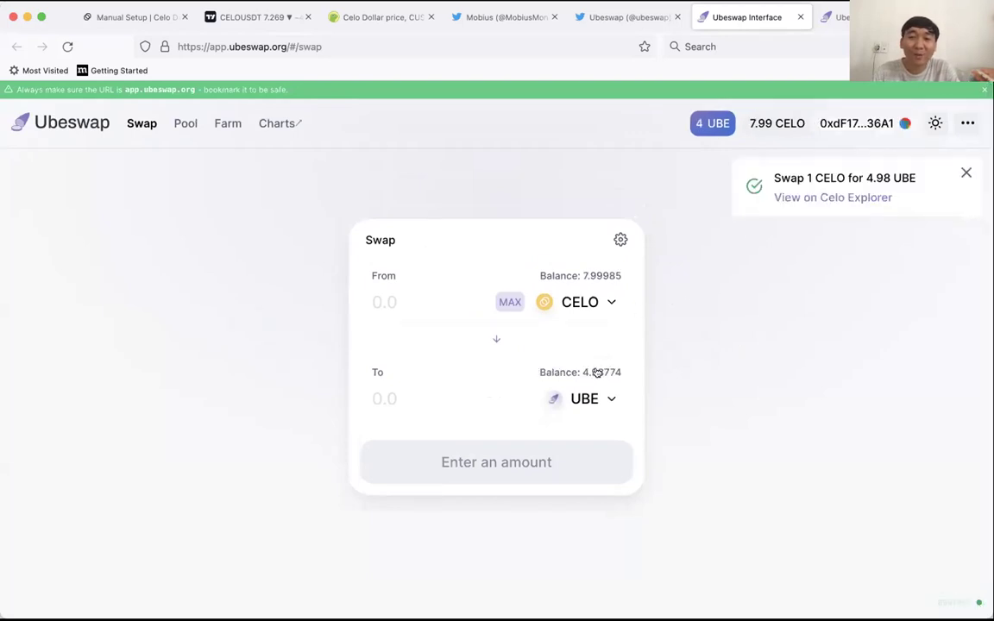
- Set up the reverse trade with UBE as the token to pay and cUSD as the token to receive
{"action": "left_click", "coordinate": [592, 302]}
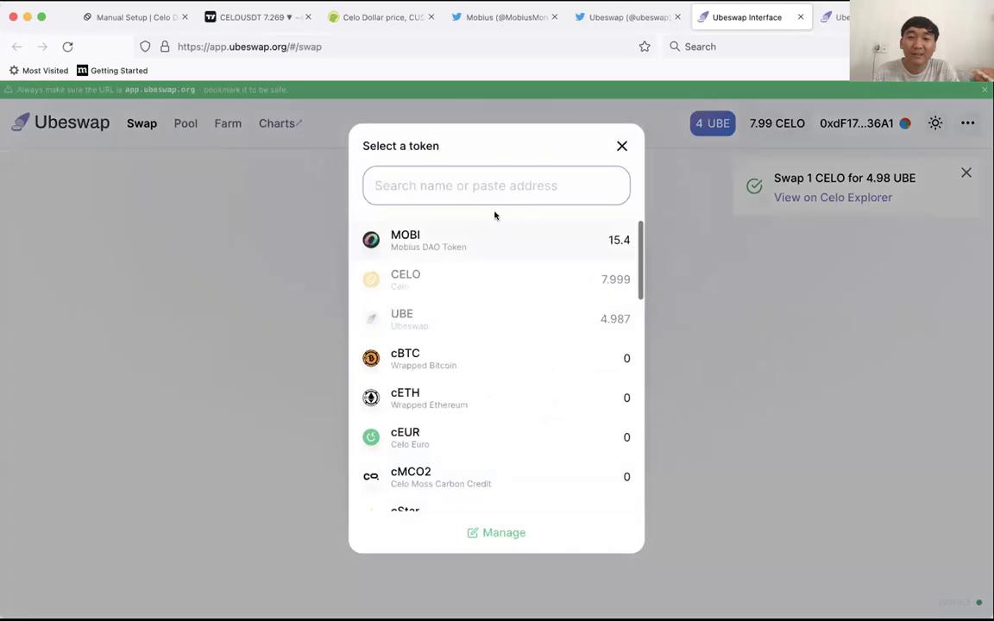
{"action": "type", "text": "ube"}
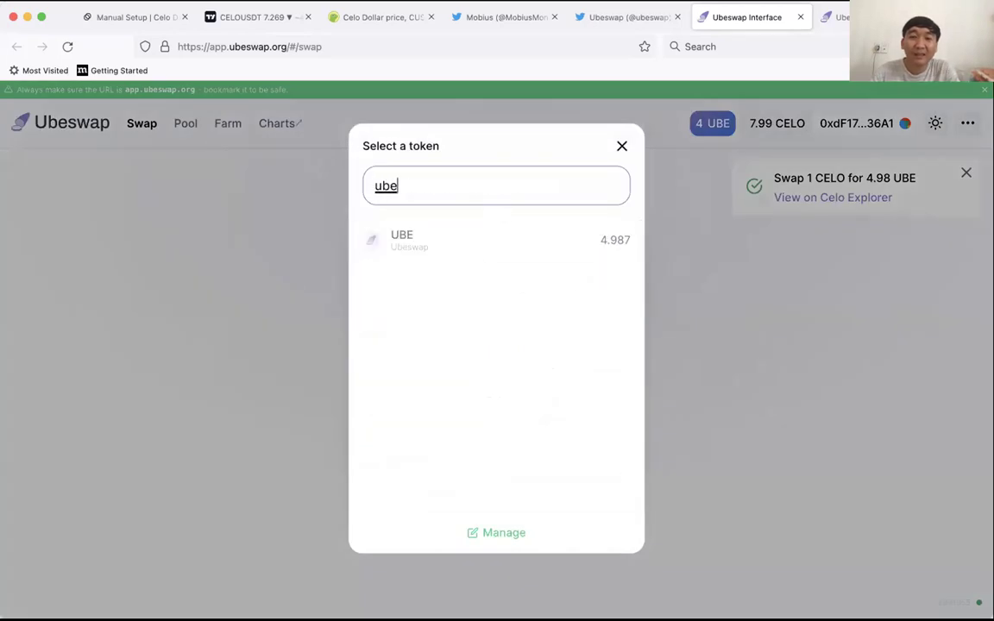
{"action": "left_click", "coordinate": [493, 249]}
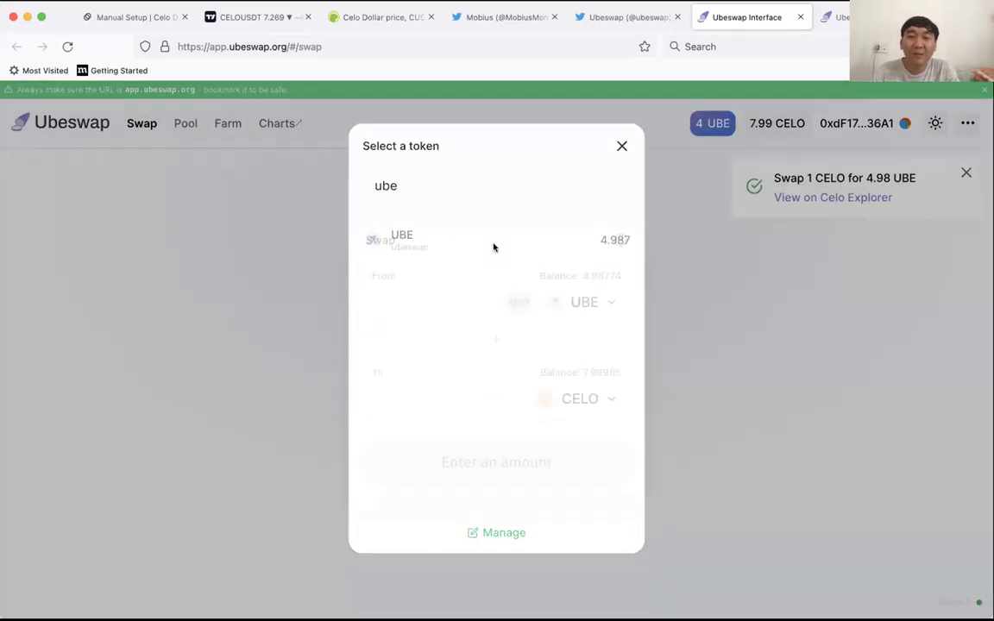
{"action": "left_click", "coordinate": [579, 398]}
{"action": "scroll", "coordinate": [438, 349], "scroll_direction": "down", "scroll_amount": 5}
{"action": "left_click", "coordinate": [446, 316]}
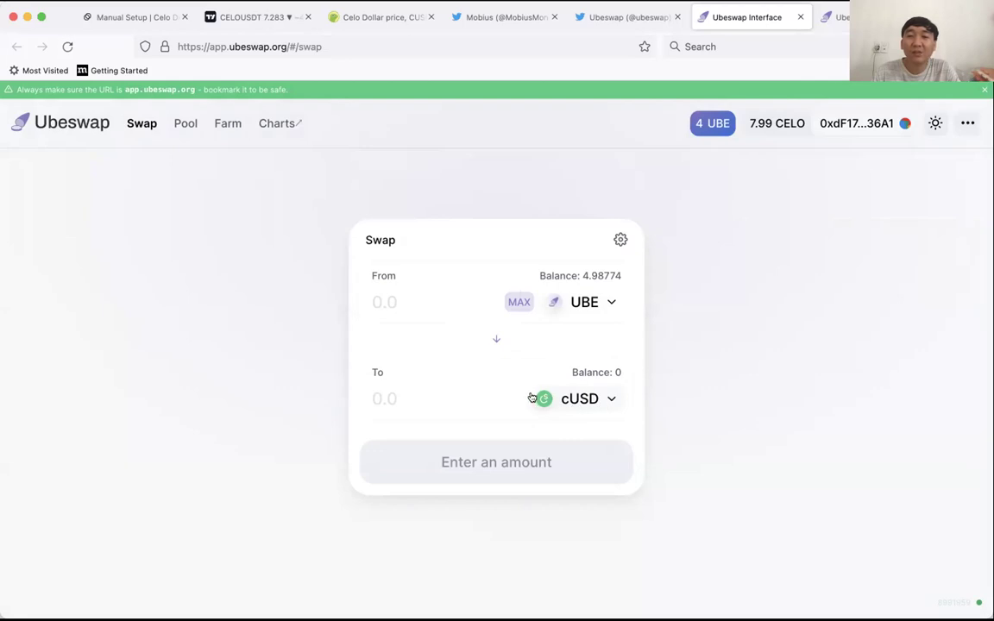
- Enter the full UBE balance, approve UBE spending, confirm the swap to cUSD, and dismiss the transaction notice
{"action": "left_click", "coordinate": [513, 305]}
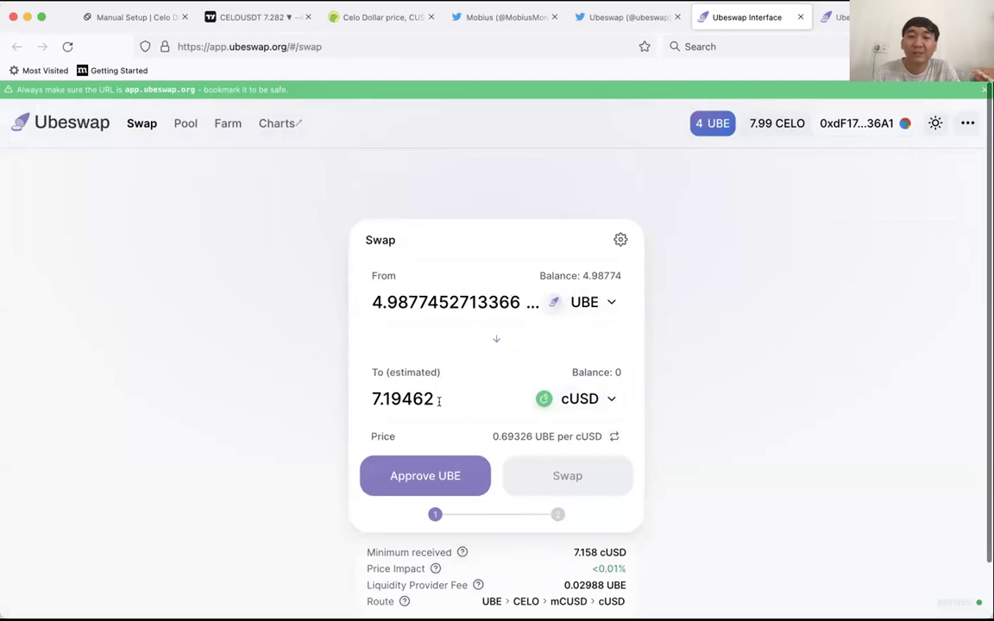
{"action": "left_click", "coordinate": [445, 472]}
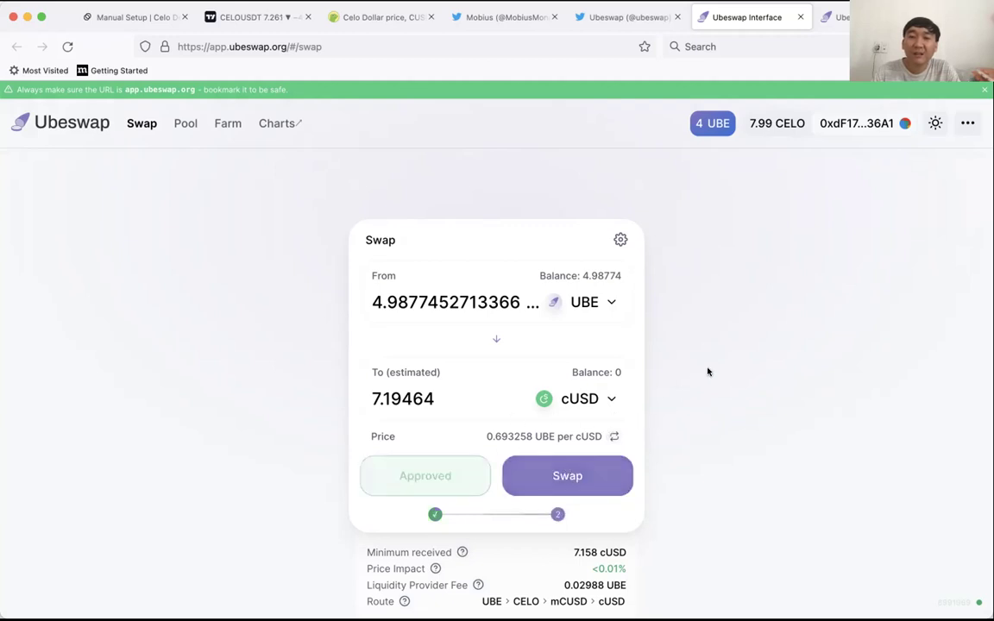
{"action": "left_click", "coordinate": [575, 476]}
{"action": "left_click", "coordinate": [526, 466]}
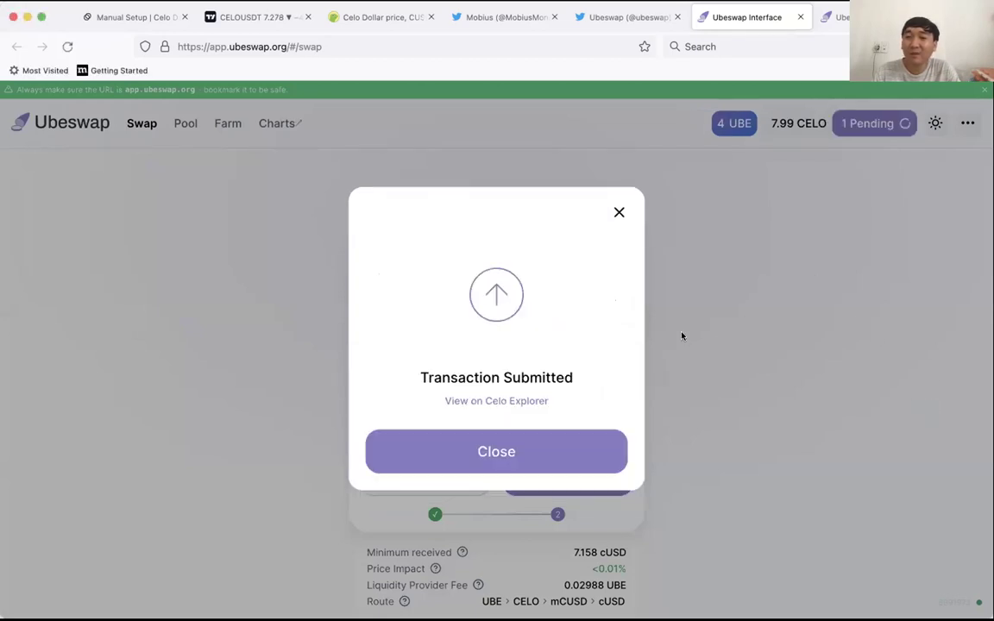
{"action": "left_click", "coordinate": [557, 451]}
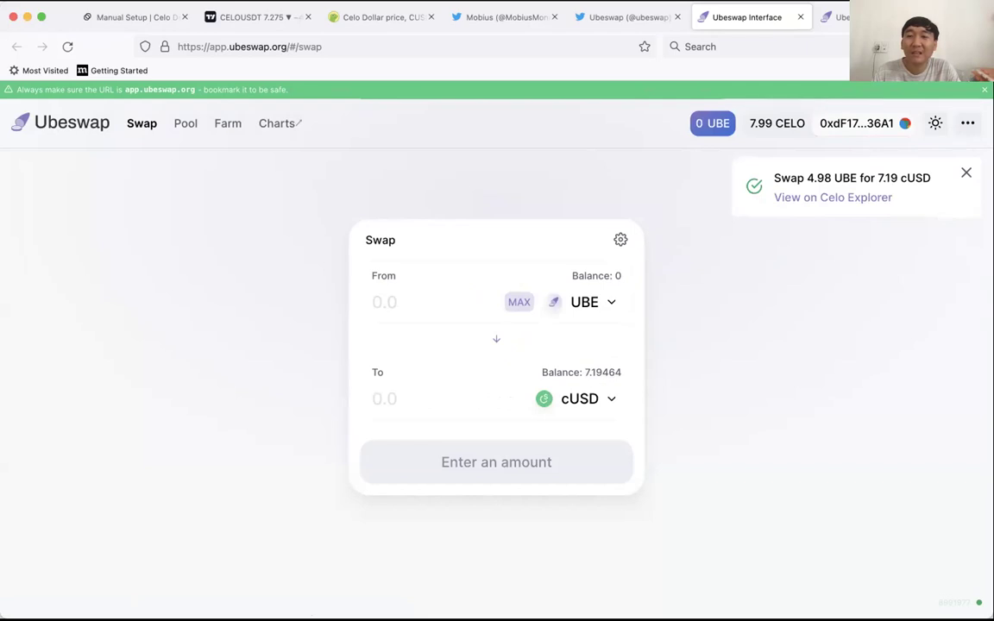
- Open the MetaMask wallet and examine its asset list for the CELO, cUSD, MOBI and UBE balances
{"action": "left_click", "coordinate": [945, 47]}
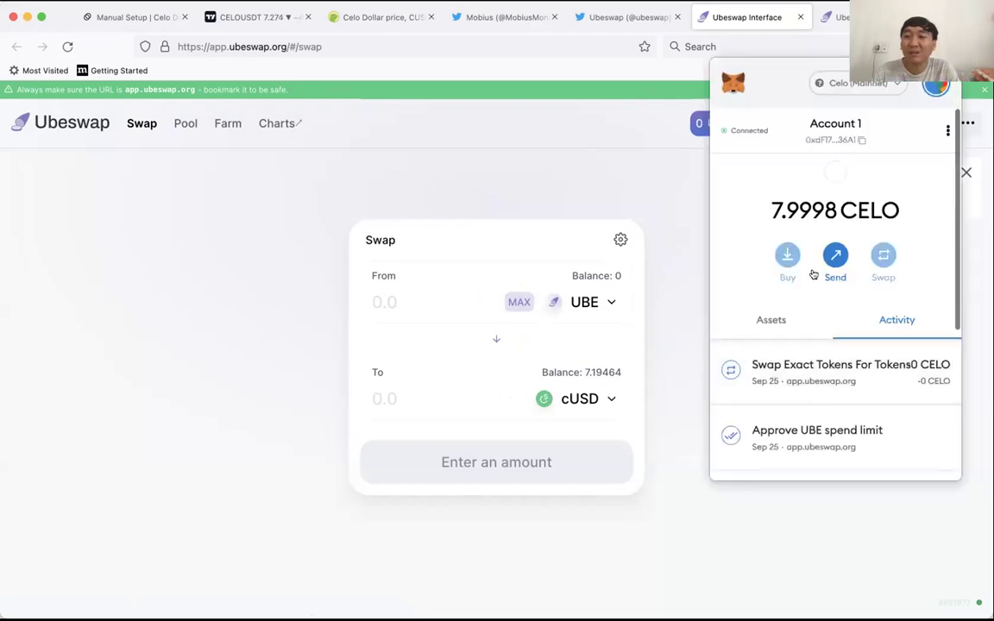
{"action": "left_click", "coordinate": [772, 320]}
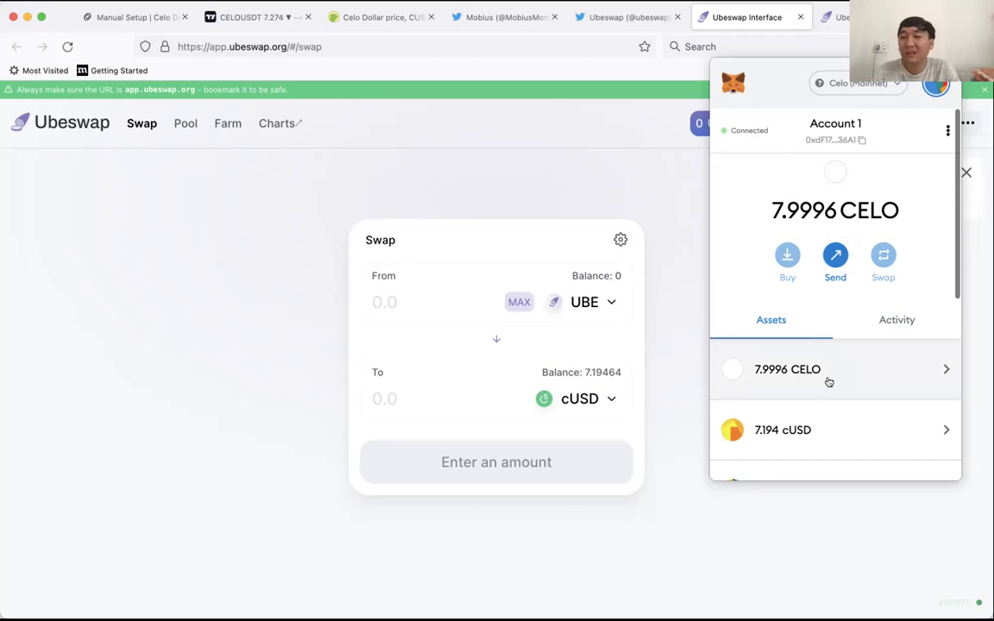
{"action": "scroll", "coordinate": [828, 382], "scroll_direction": "down", "scroll_amount": 3}
{"action": "scroll", "coordinate": [828, 381], "scroll_direction": "down", "scroll_amount": 4}
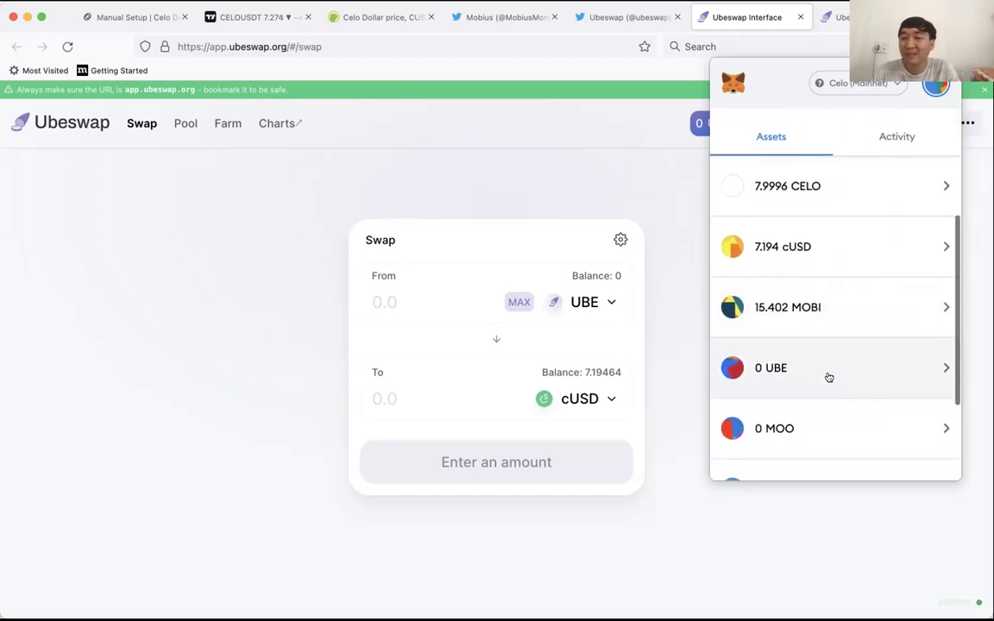
{"action": "scroll", "coordinate": [837, 360], "scroll_direction": "down", "scroll_amount": 1}
{"action": "scroll", "coordinate": [836, 359], "scroll_direction": "up", "scroll_amount": 5}
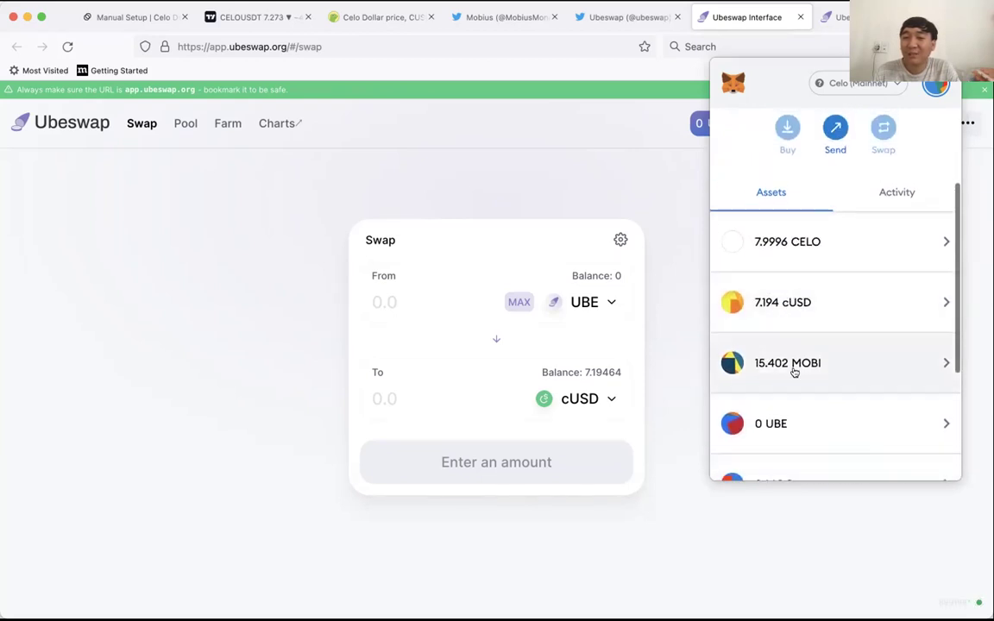
{"action": "scroll", "coordinate": [794, 370], "scroll_direction": "down", "scroll_amount": 1}
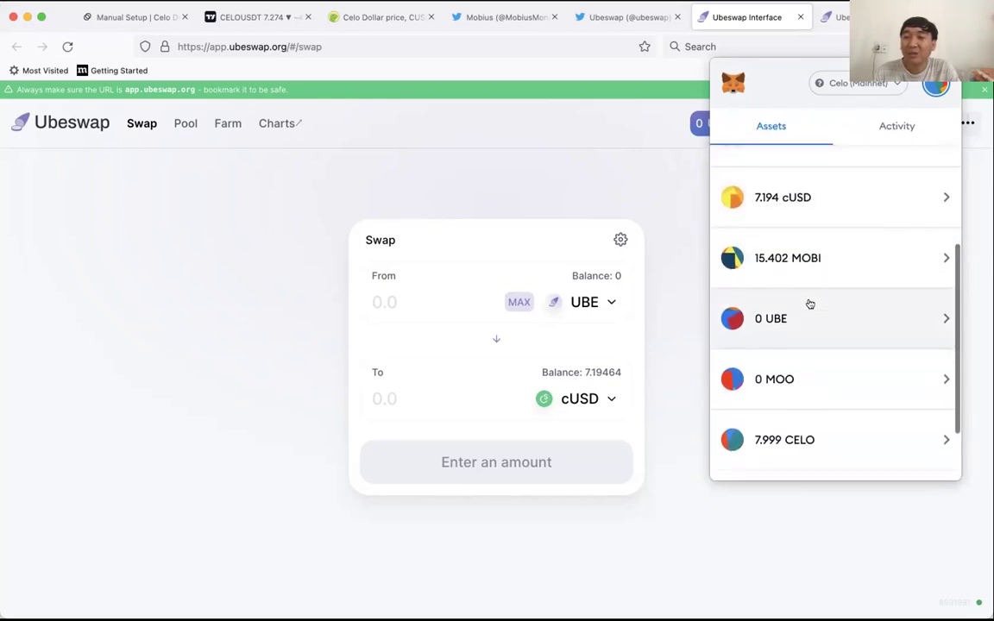
{"action": "scroll", "coordinate": [846, 297], "scroll_direction": "down", "scroll_amount": 1}
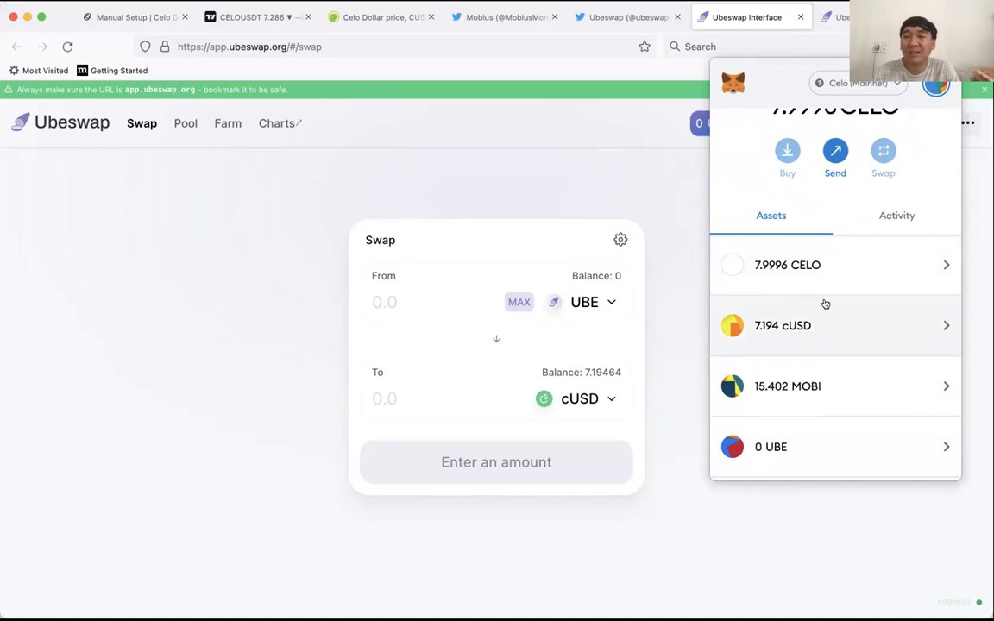
{"action": "scroll", "coordinate": [825, 302], "scroll_direction": "down", "scroll_amount": 3}
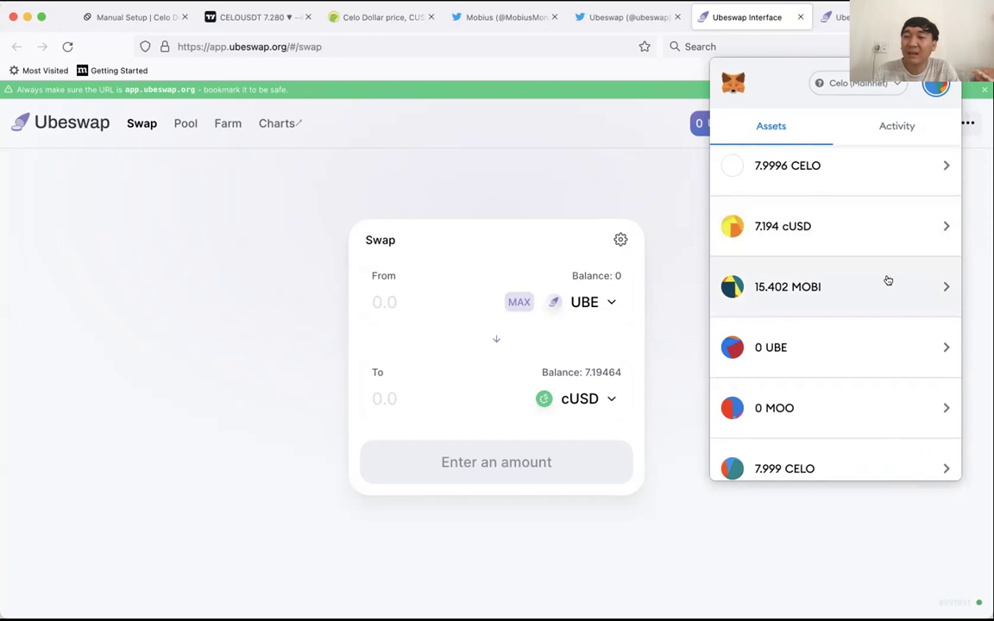
{"action": "scroll", "coordinate": [880, 277], "scroll_direction": "up", "scroll_amount": 5}
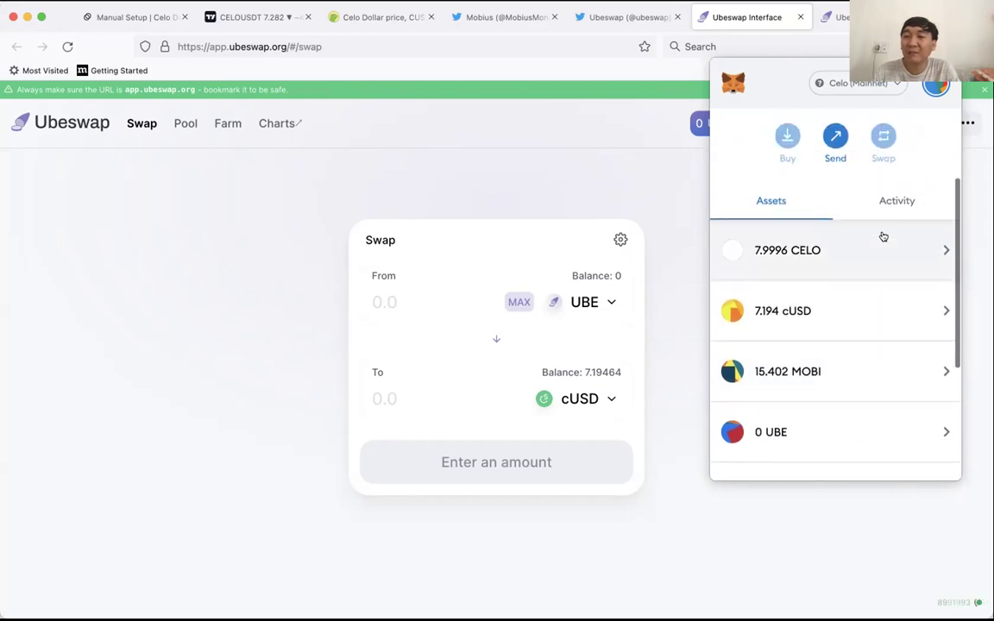
- View the CELO asset details and the recipient entry of its send form, cancel the transfer, and close the MetaMask wallet
{"action": "left_click", "coordinate": [903, 279]}
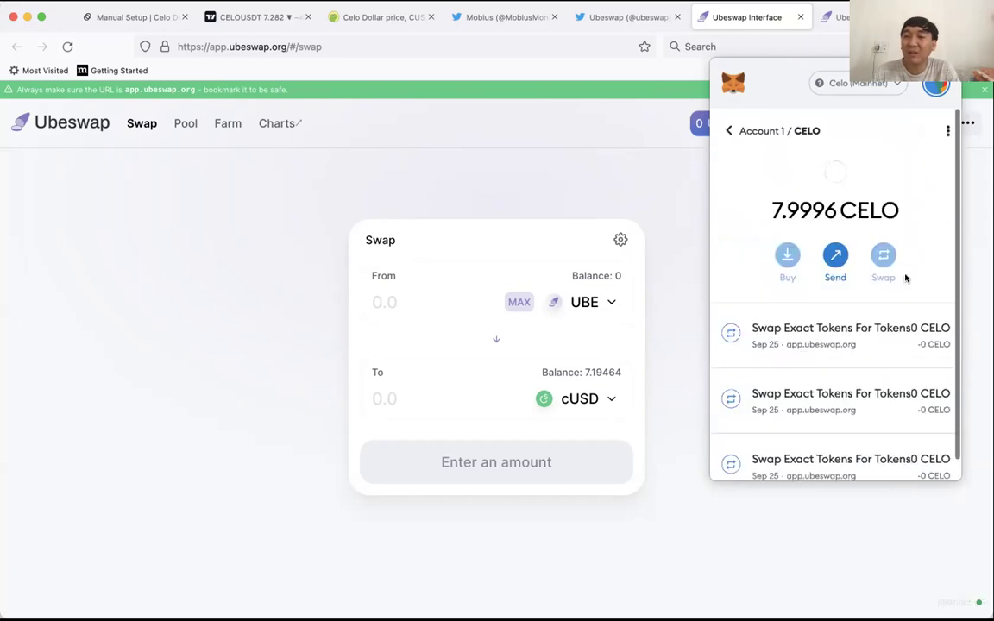
{"action": "left_click", "coordinate": [833, 253]}
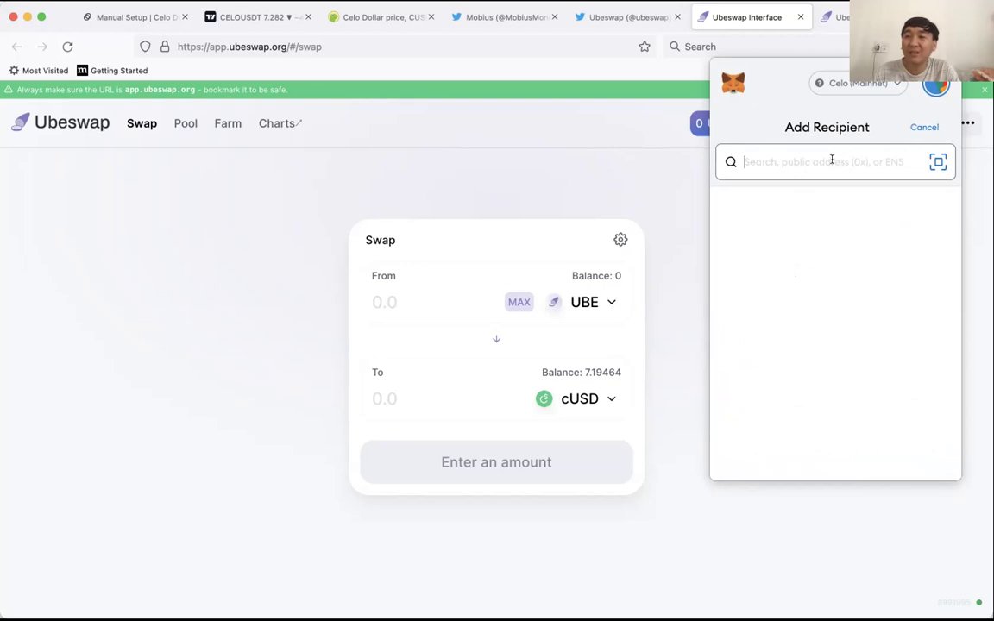
{"action": "left_click", "coordinate": [925, 127]}
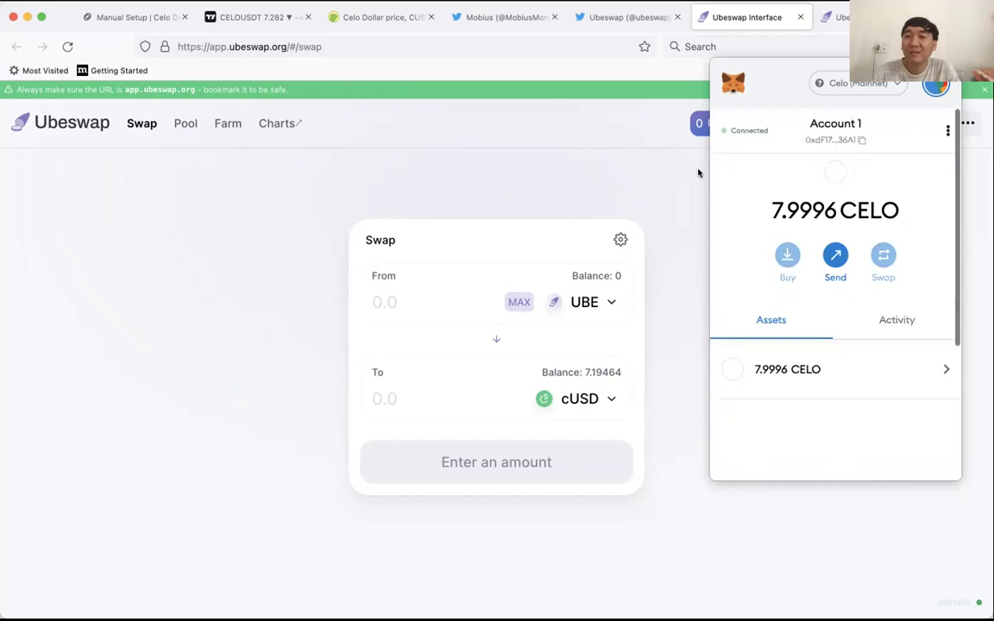
{"action": "left_click", "coordinate": [521, 193]}
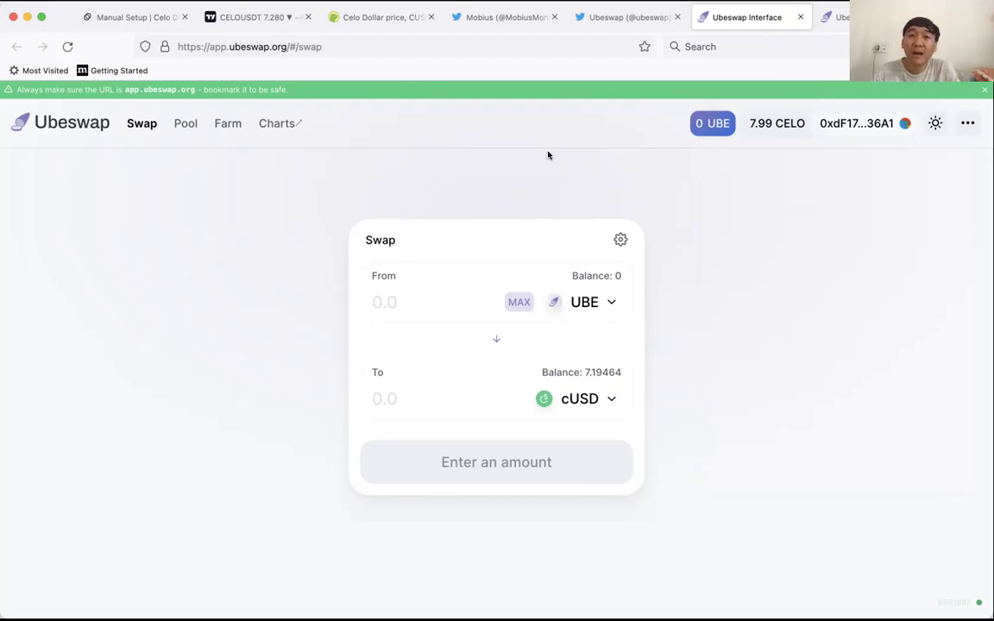
- Search CoinGecko for "mobi", view the Mobius Money (MOBI) coin page, and return to the Ubeswap swap page
{"action": "left_click", "coordinate": [382, 17]}
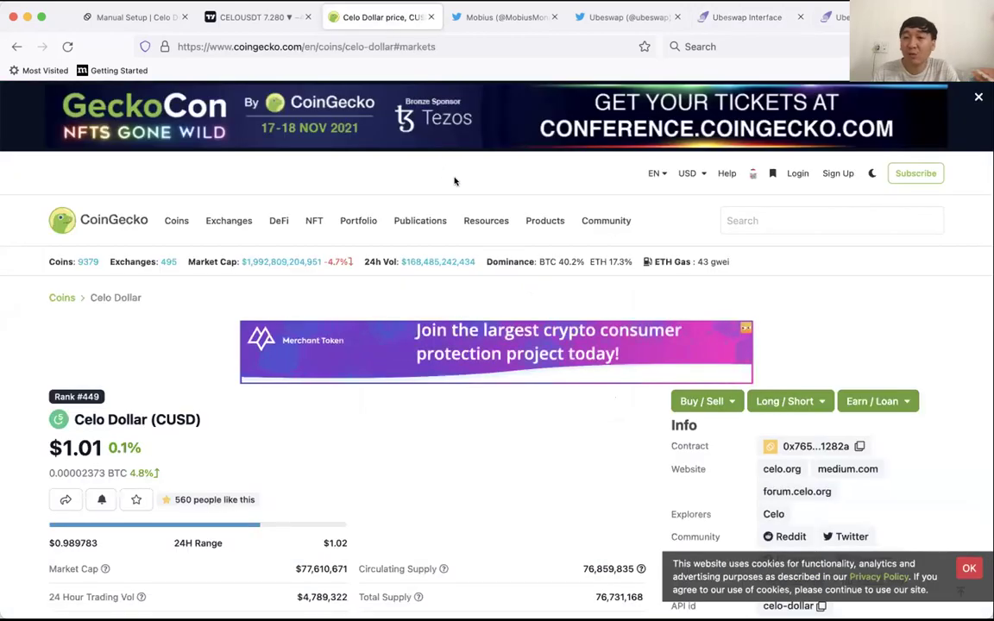
{"action": "left_click", "coordinate": [758, 218]}
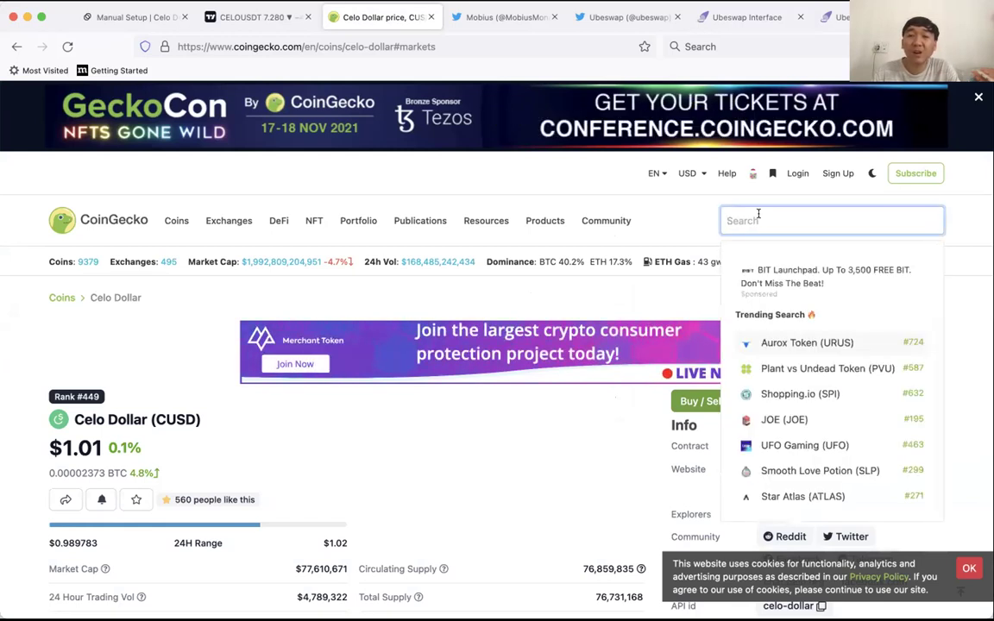
{"action": "type", "text": "mobi"}
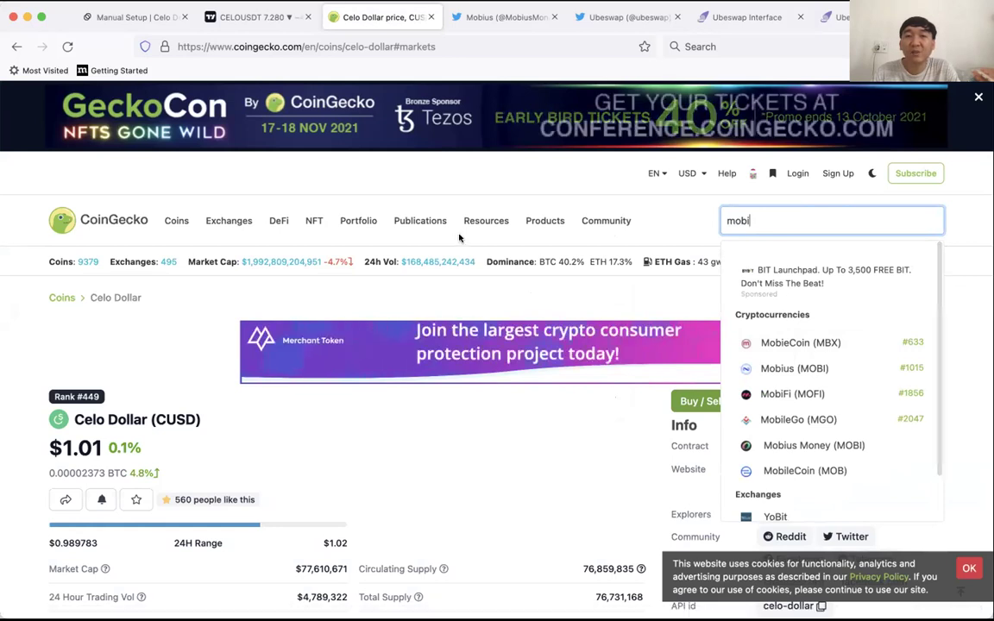
{"action": "mouse_move", "coordinate": [466, 219]}
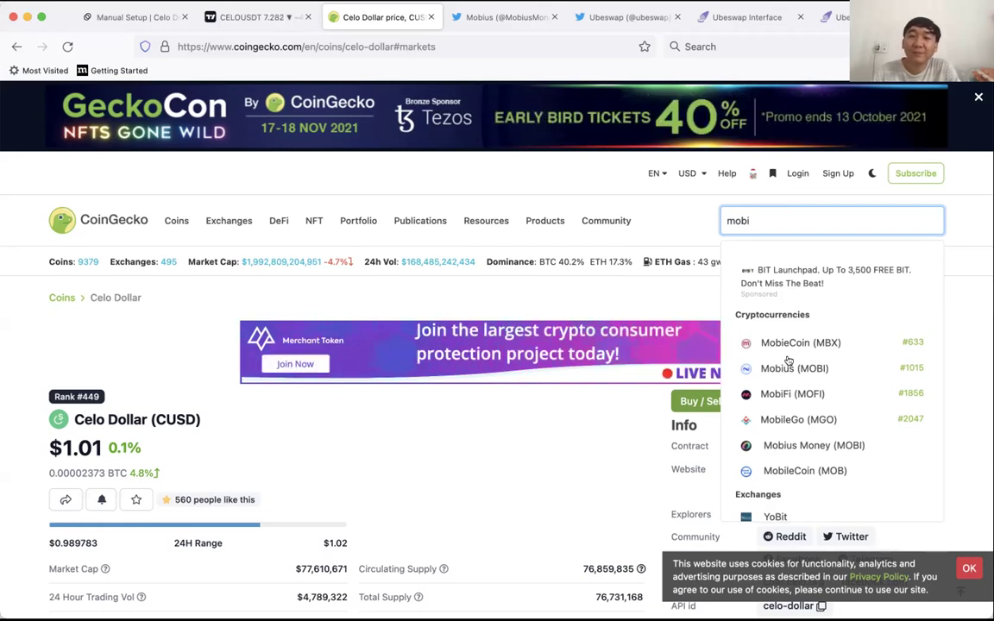
{"action": "left_click", "coordinate": [775, 395]}
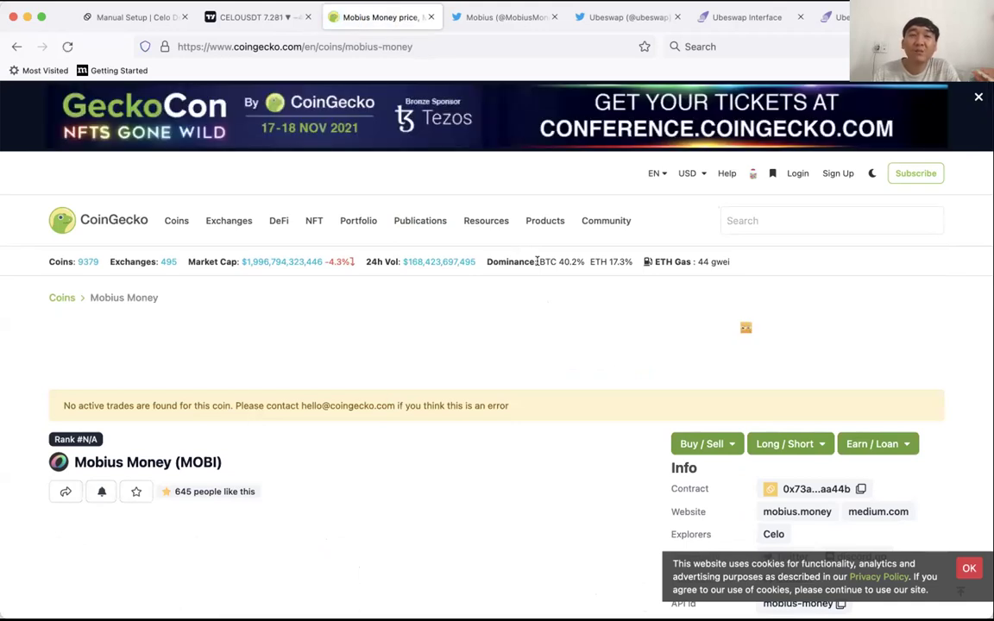
{"action": "left_click", "coordinate": [736, 19]}
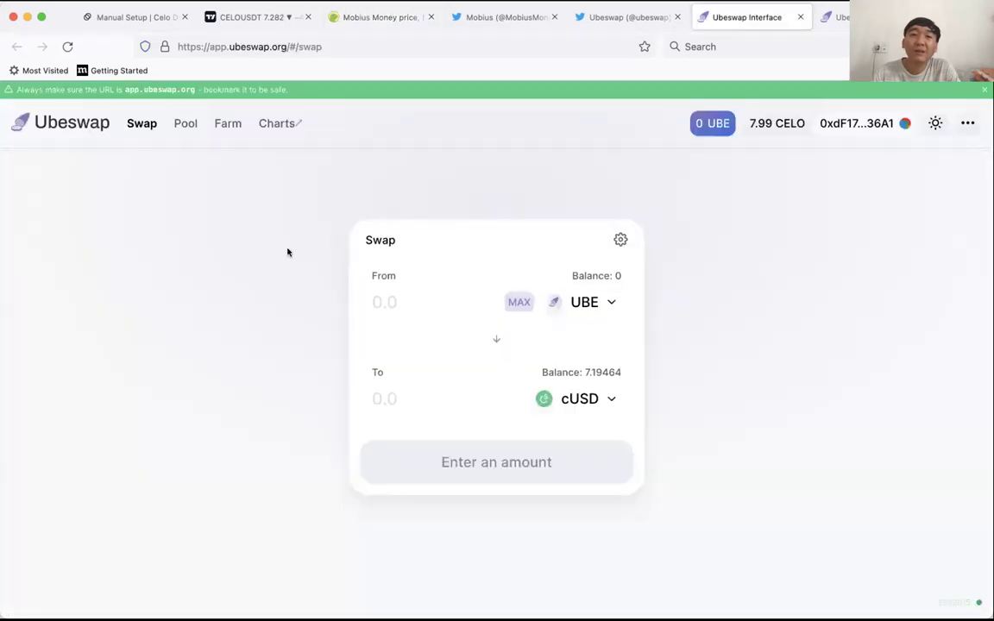